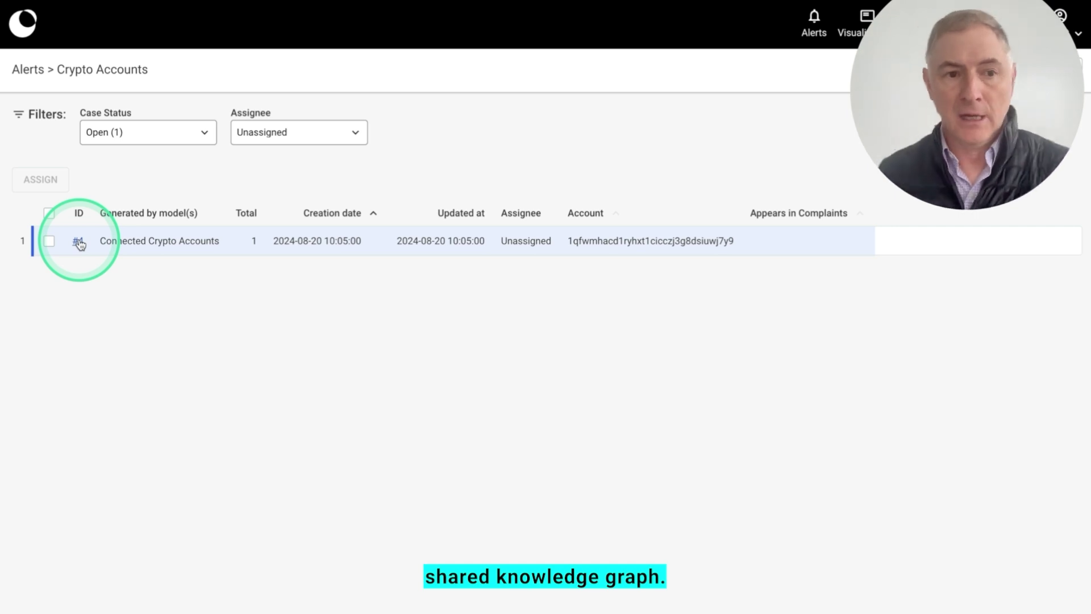
Step: Open the Connected Crypto Accounts alert and expand the connections of the "Urgent: Fraudulent Communications" email in the graph
click(79, 242)
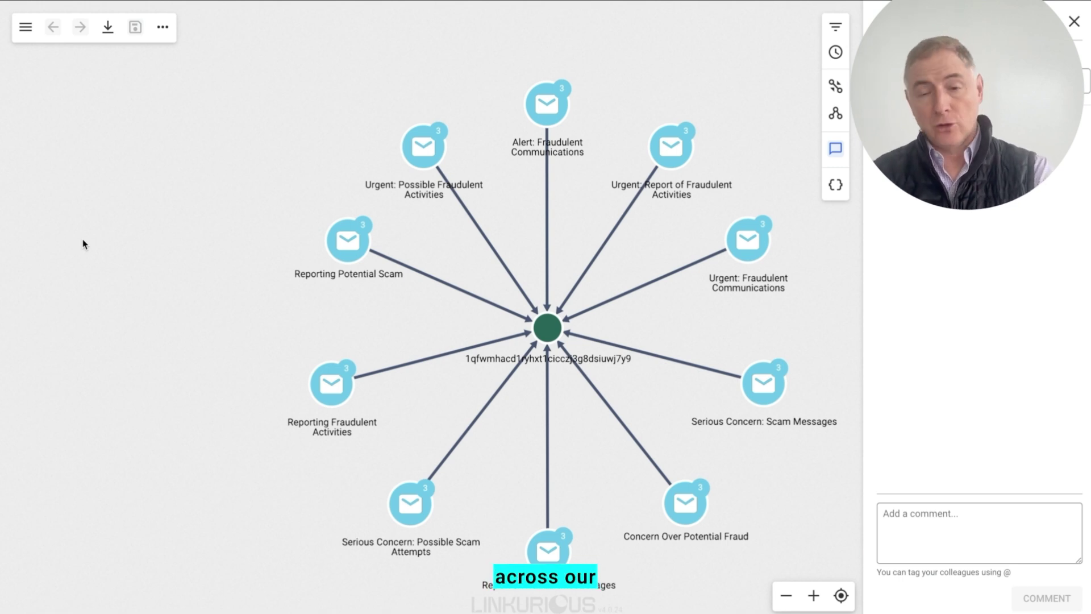
click(749, 243)
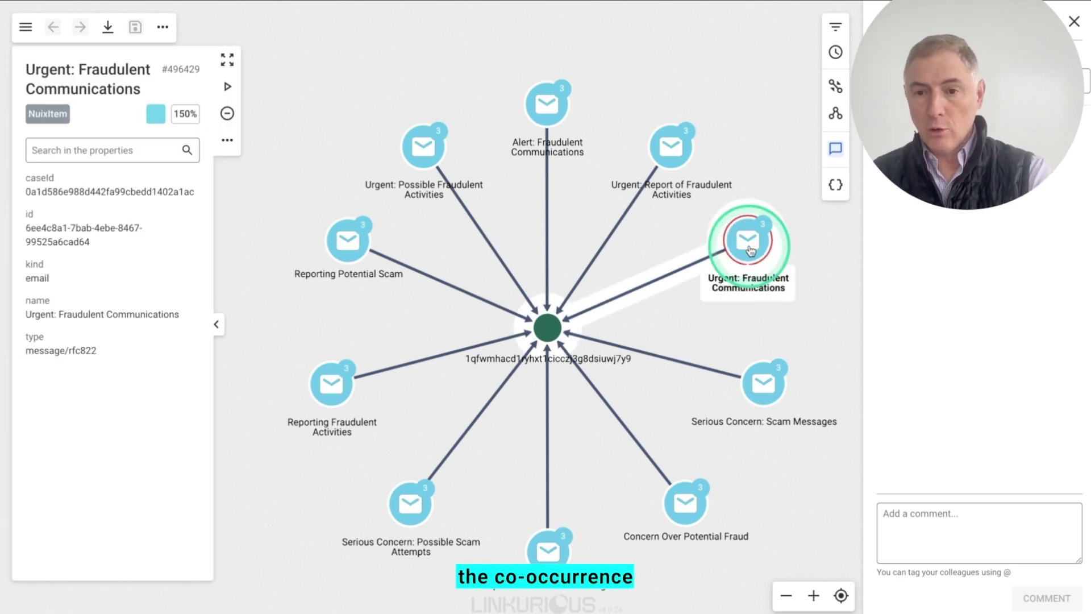
double_click(749, 243)
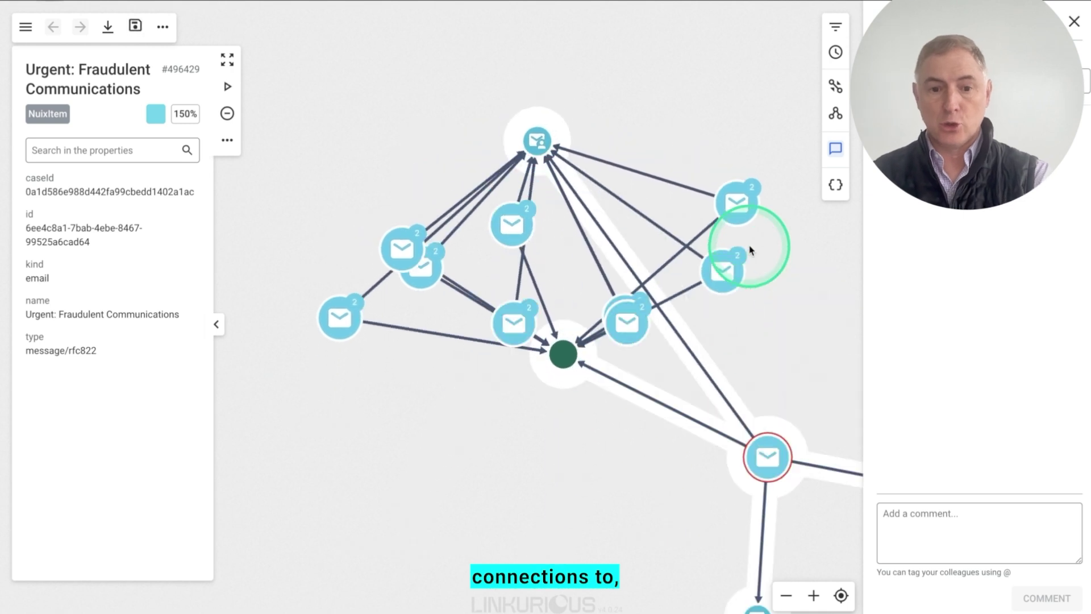
drag(670, 306, 749, 193)
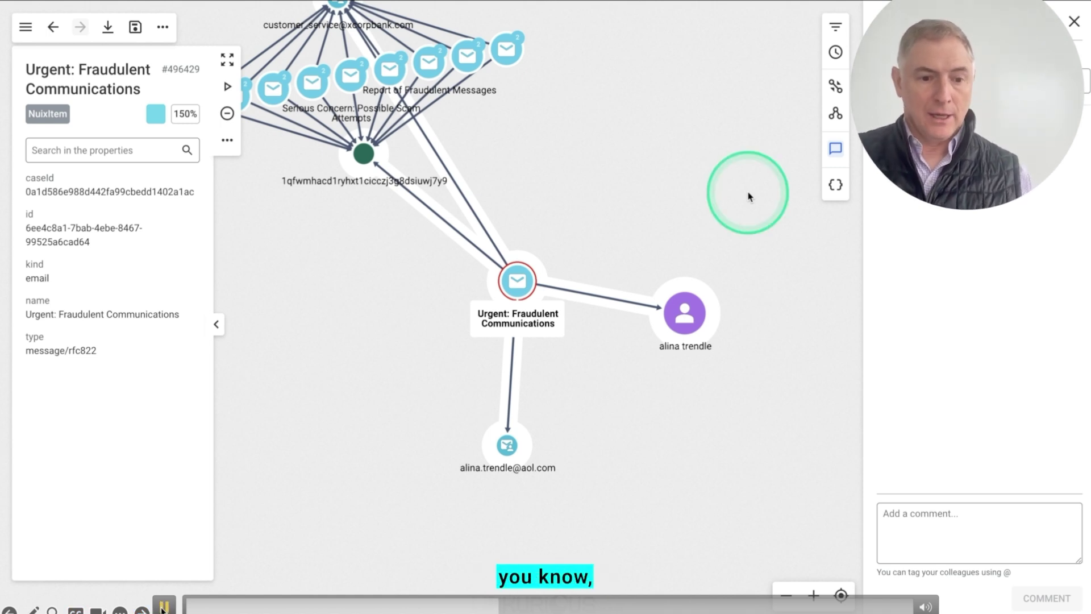
Step: Inspect the properties of the linked AOL email address, followed by those of the "Urgent: Fraudulent Communications" email
click(747, 195)
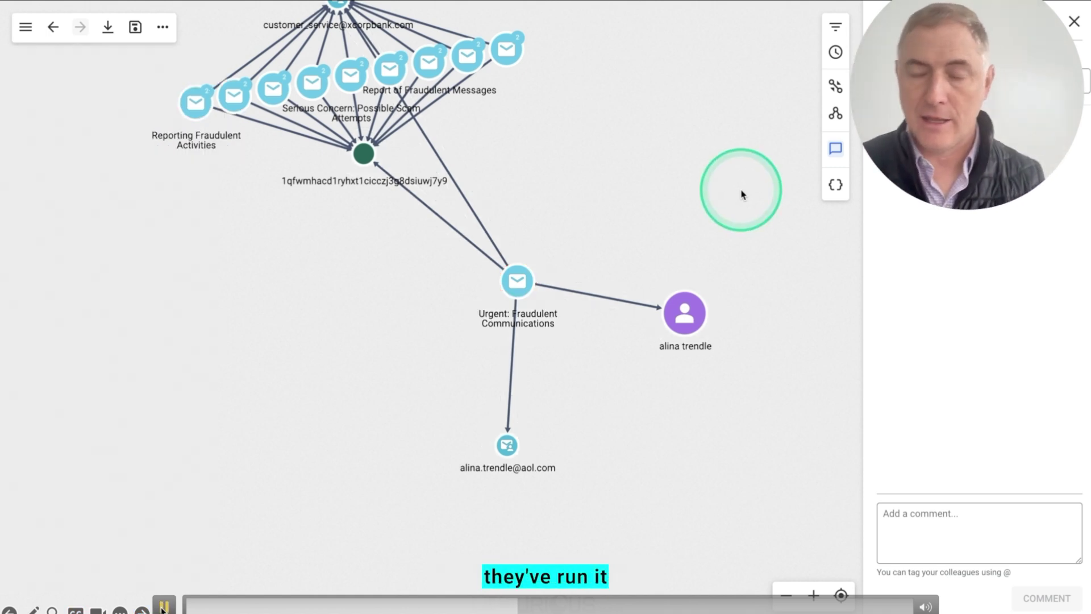
click(508, 444)
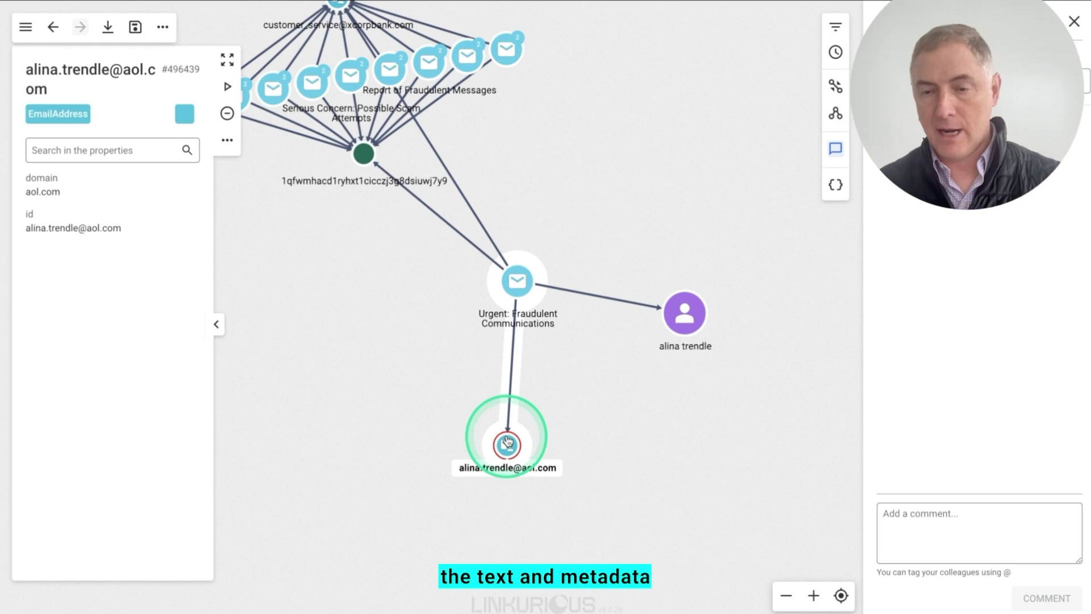
click(522, 282)
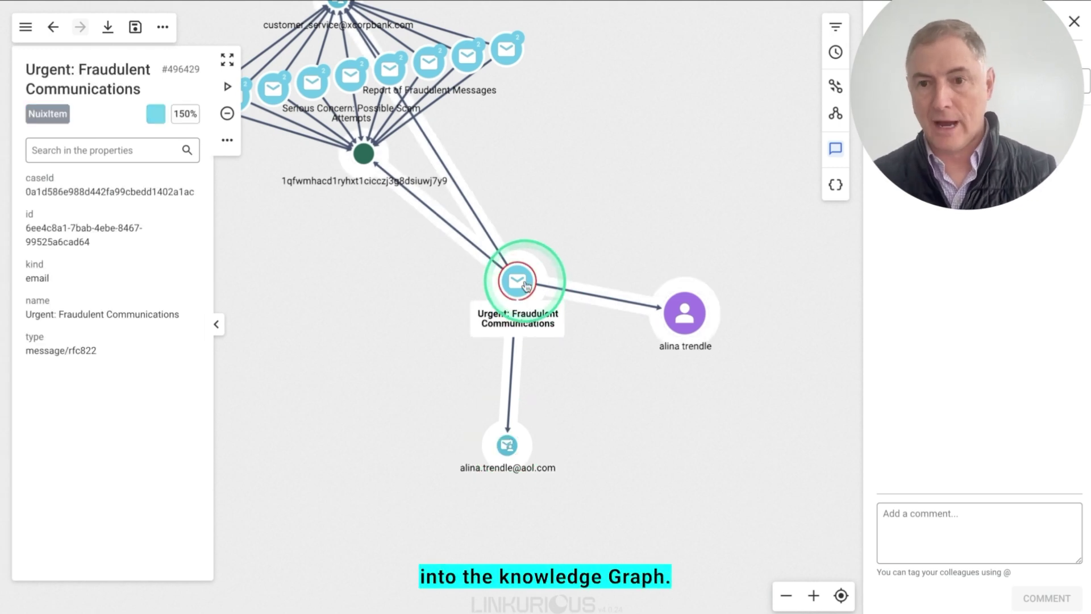
Step: Browse the graph's node filters for the NuixItem name values and the Person id values
click(836, 27)
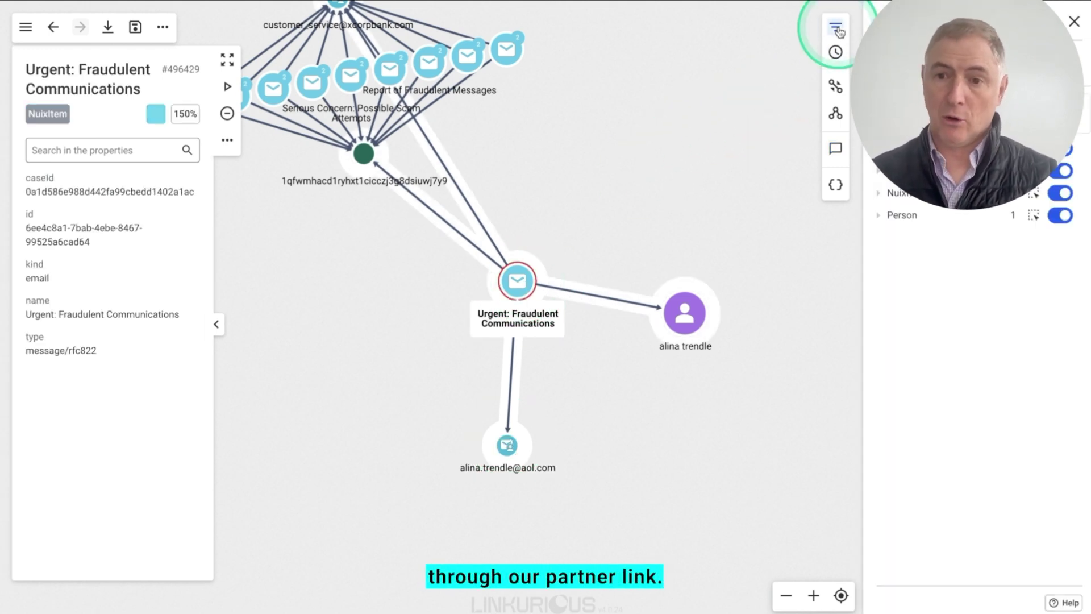
click(879, 192)
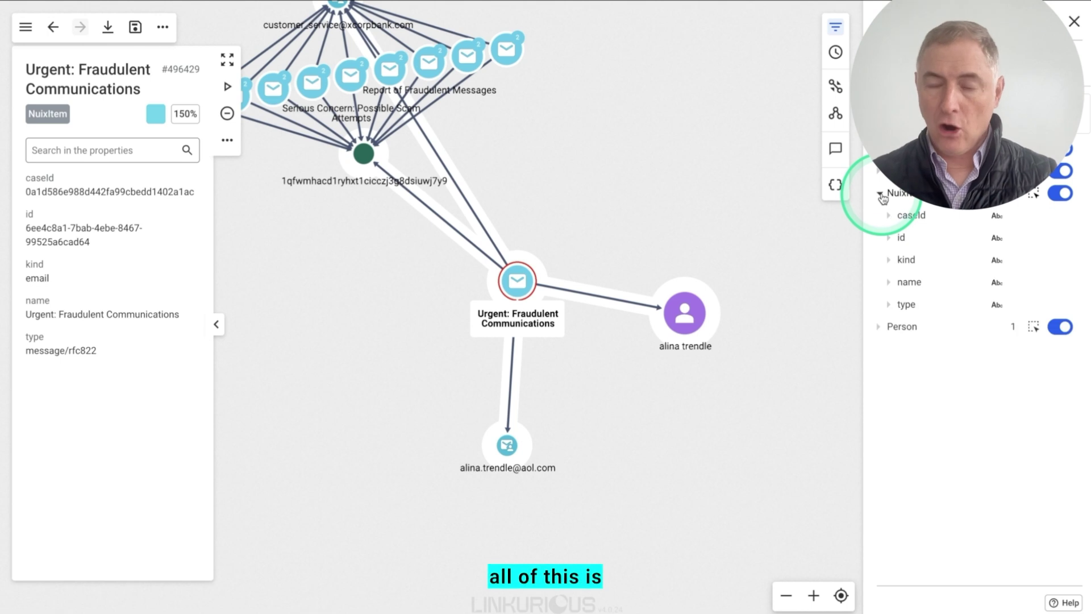
click(889, 284)
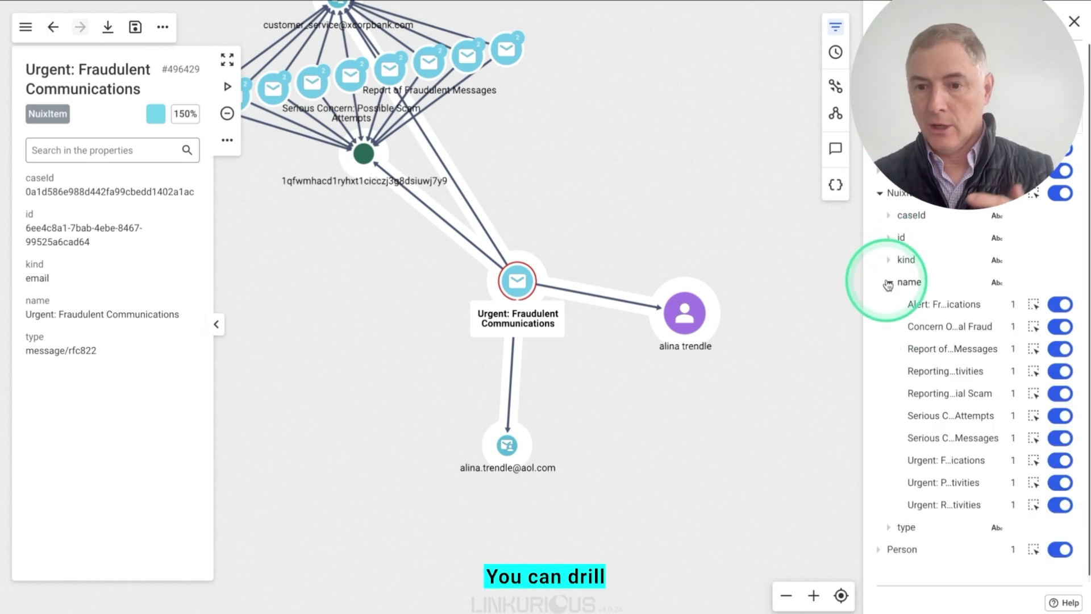
click(889, 283)
click(880, 326)
click(888, 349)
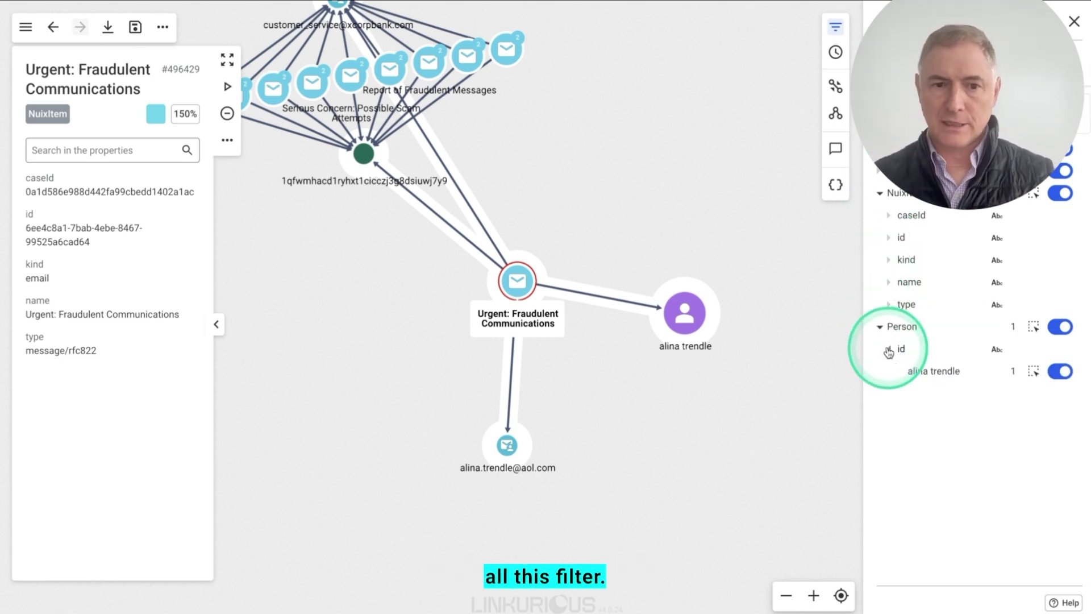
click(782, 278)
Step: Run the "Open Item in Investigate" custom action on the "Urgent: Fraudulent Communications" email and preview its message there
click(518, 284)
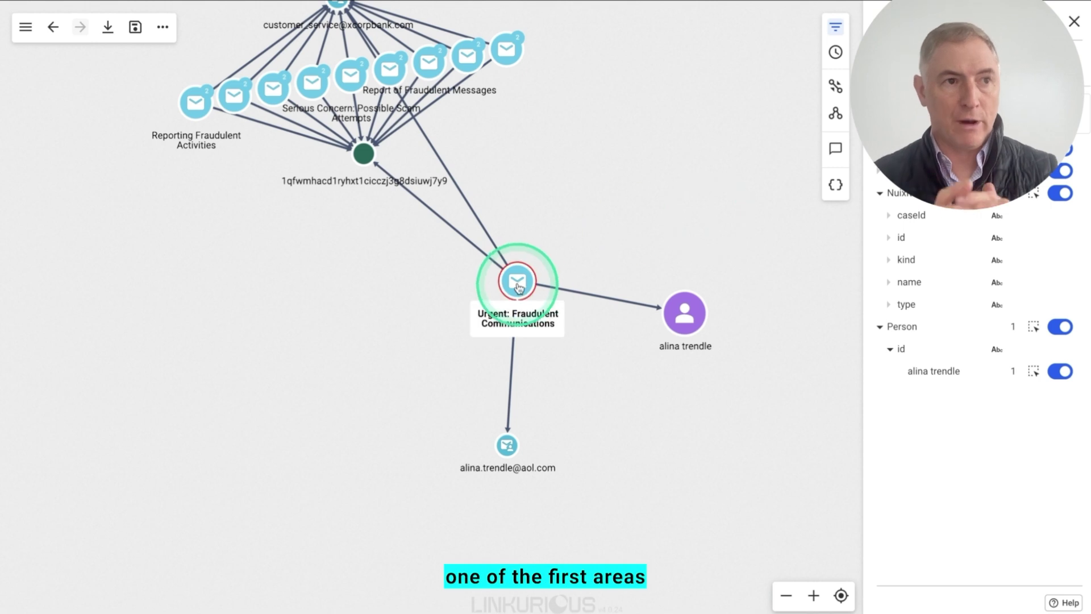
right_click(517, 284)
mouse_move(531, 362)
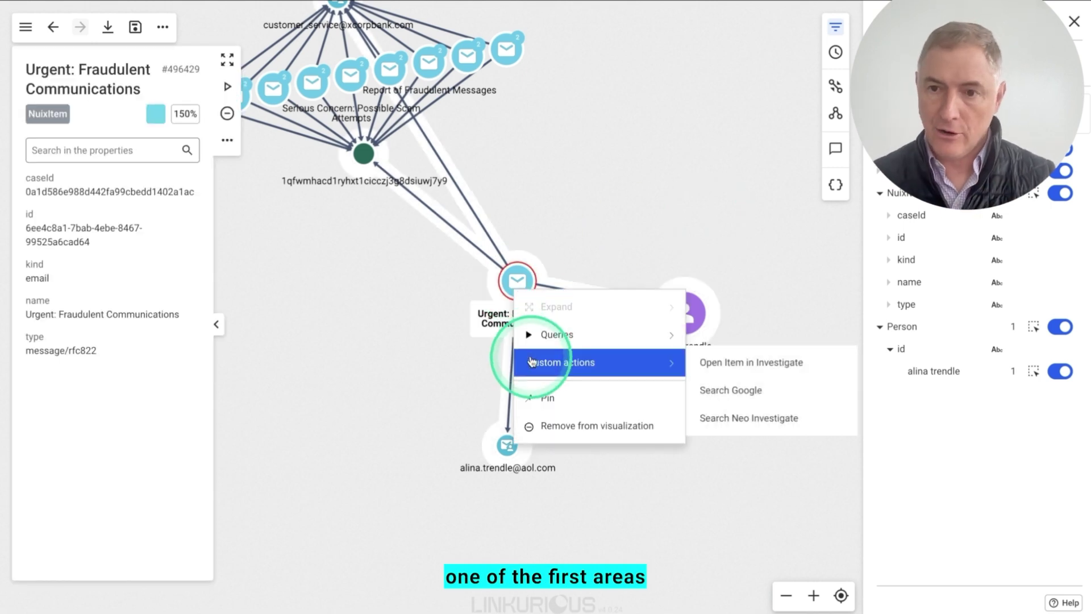
click(723, 373)
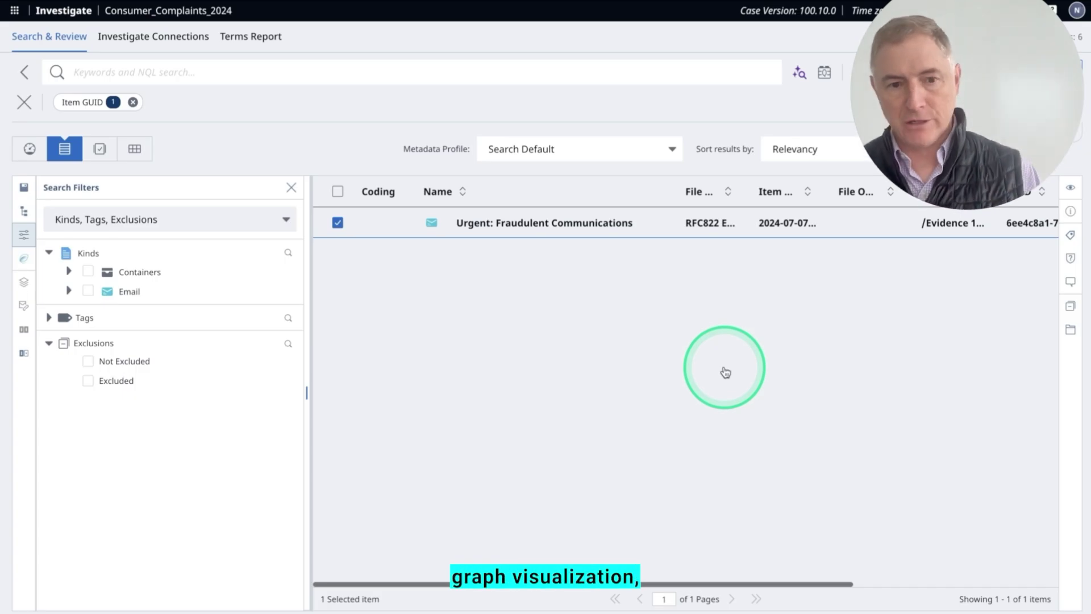
click(571, 227)
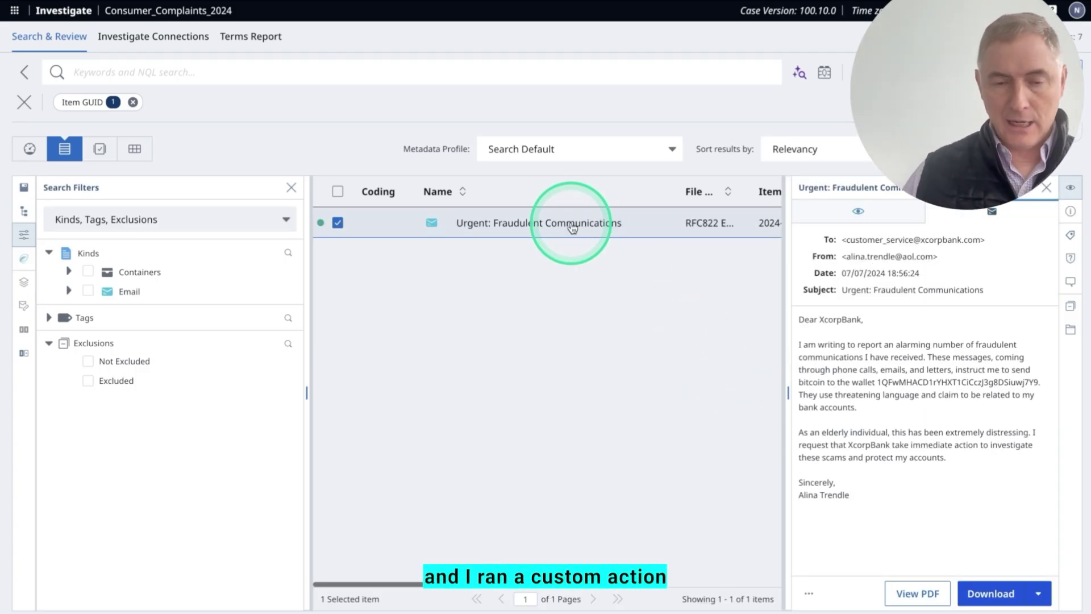
Step: Search the case for the bitcoin wallet address quoted in the body of the previewed email
drag(879, 382, 1039, 380)
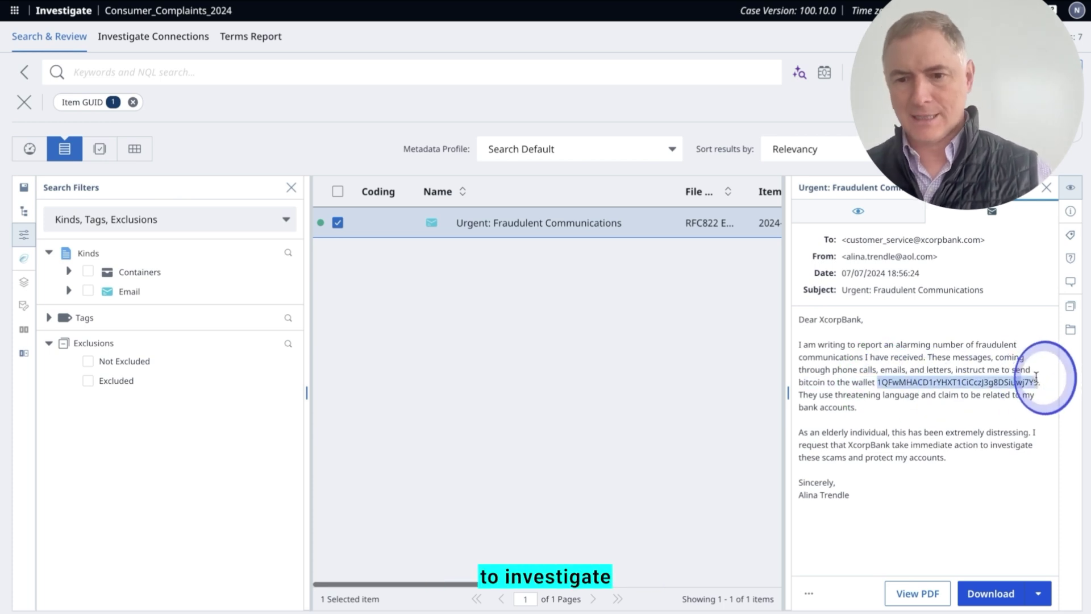
right_click(988, 377)
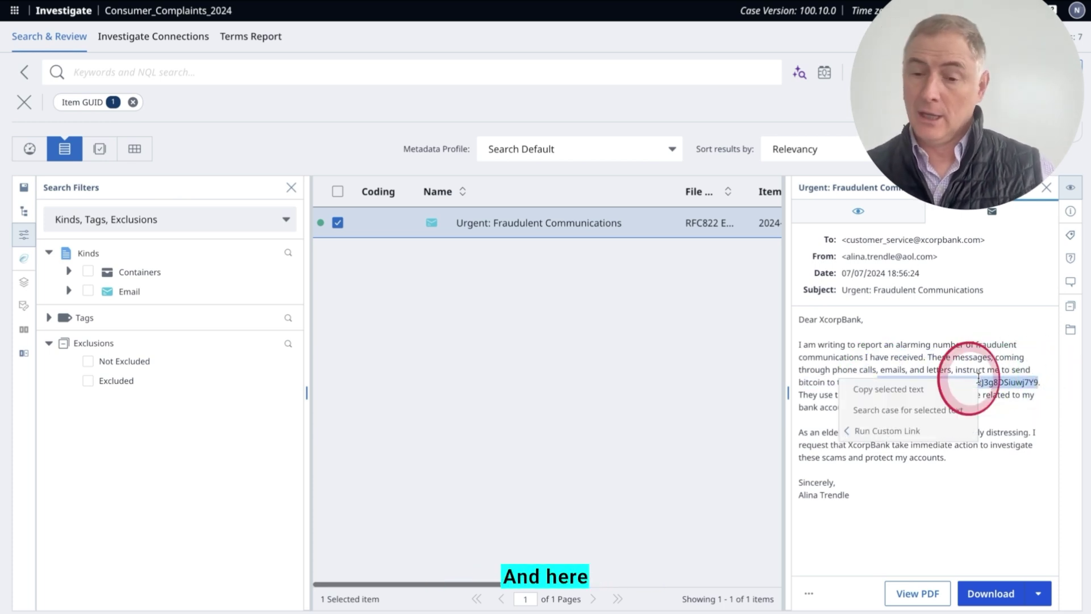
click(934, 410)
Step: Preview the matching complaint emails one after another, starting with "Serious Concern: Possible Scam Attempts"
click(659, 224)
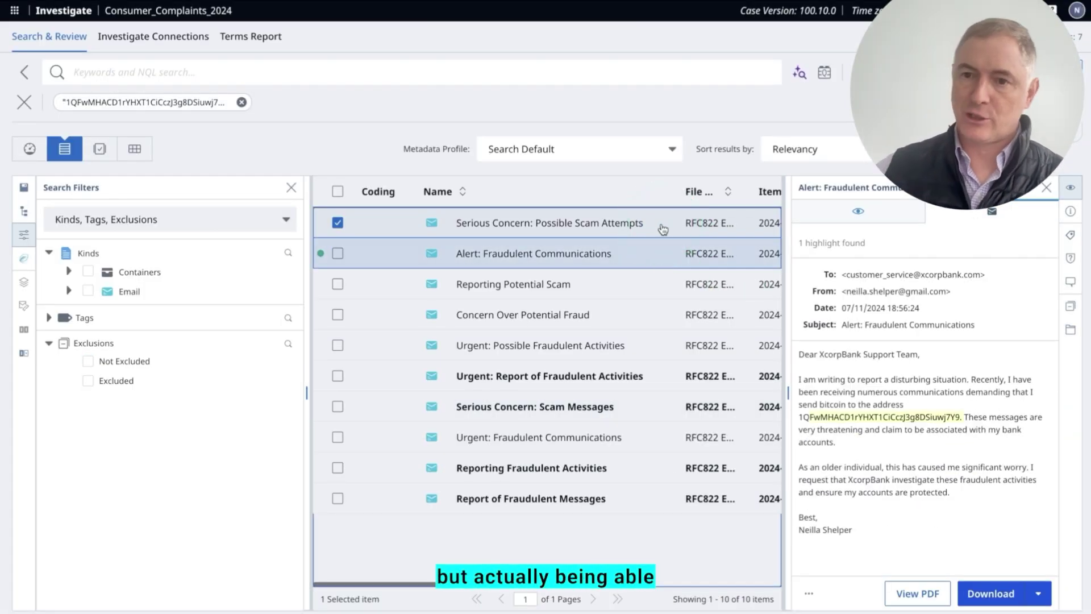
key(Down)
key(Down)
key(Down)
key(Down)
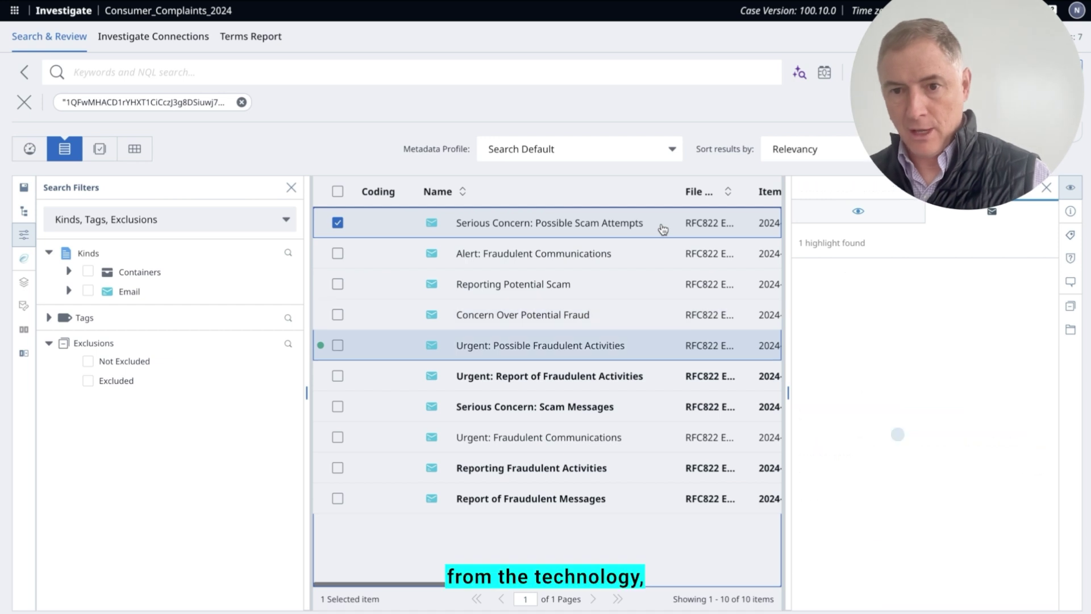
key(Down)
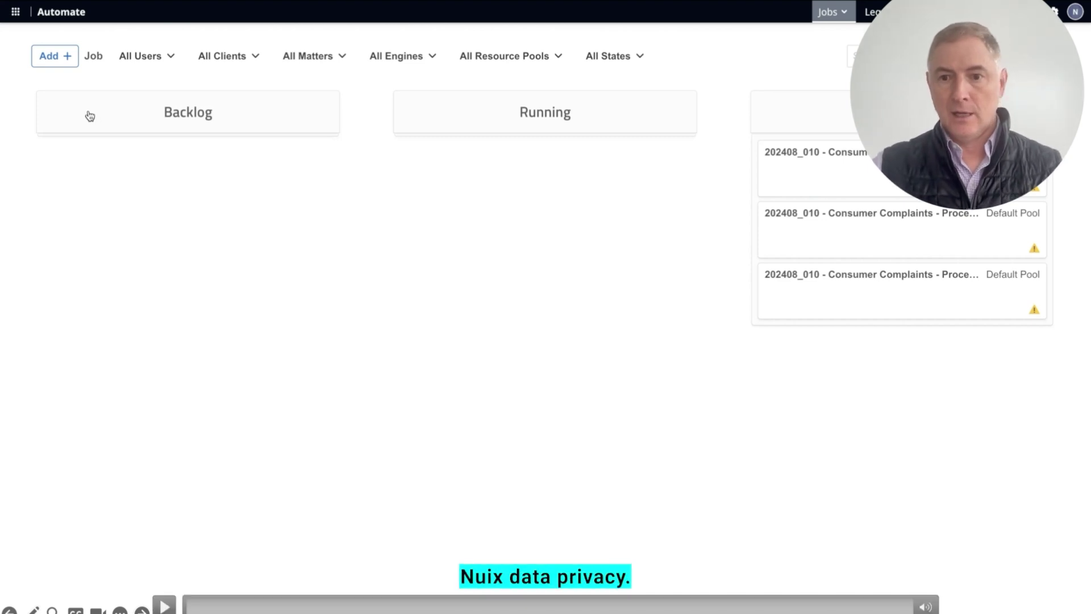
drag(1038, 67, 1047, 463)
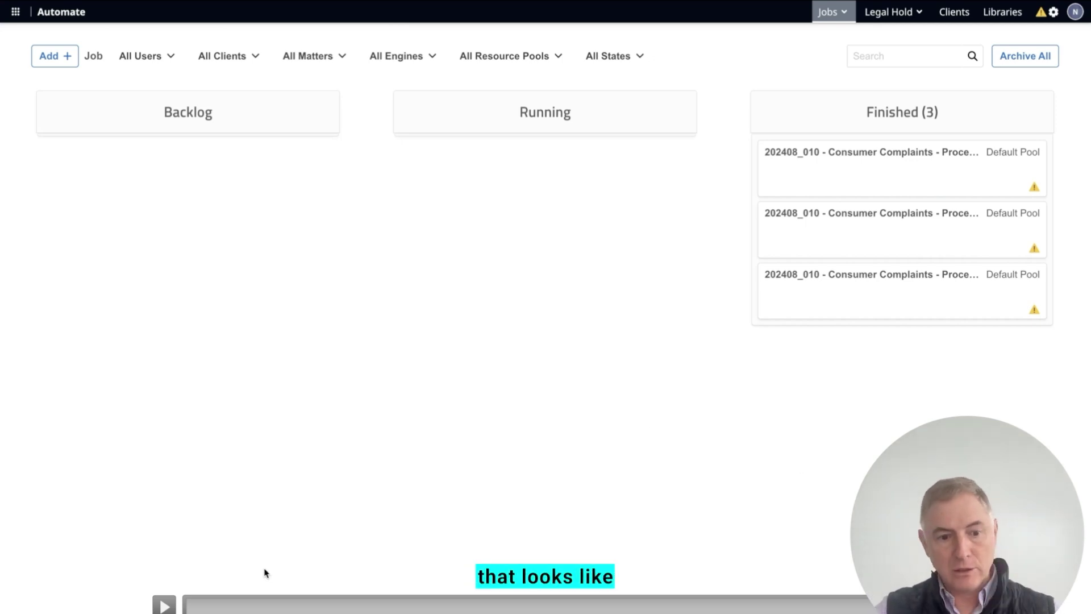
Step: Set up a new Automate job for XcorpBank matter 202408_010, using the first workflow of the "001 - Nuix Neo Data Privacy" library
mouse_move(165, 608)
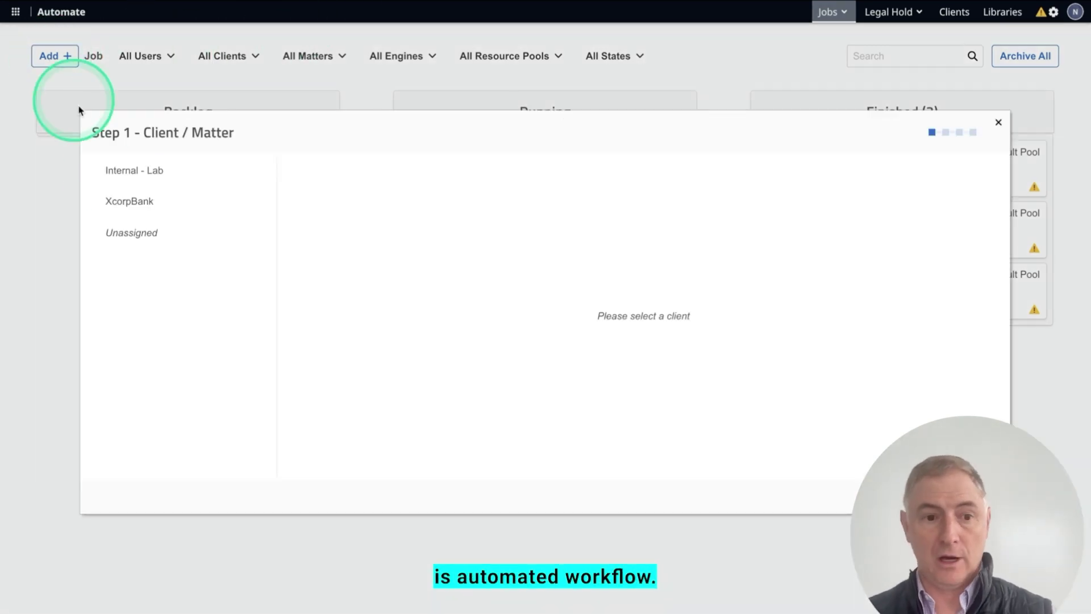
click(118, 203)
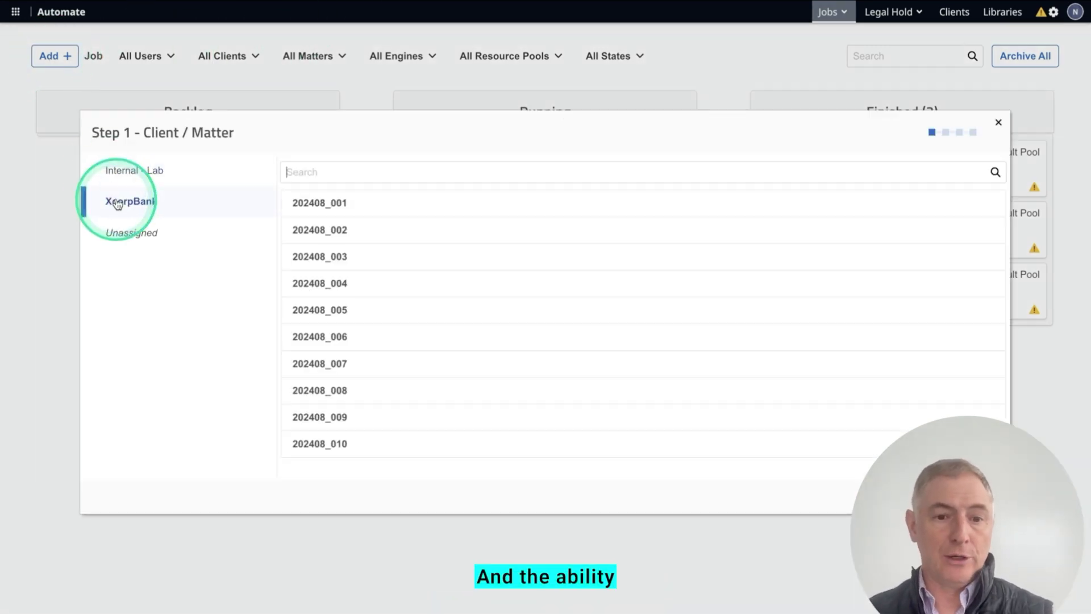
click(357, 451)
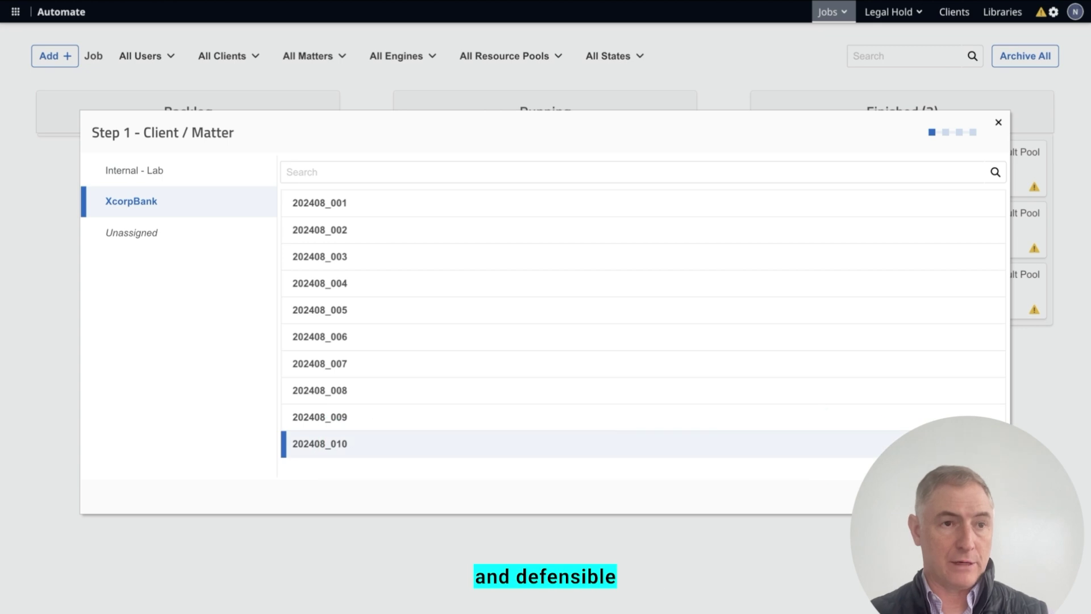
click(204, 172)
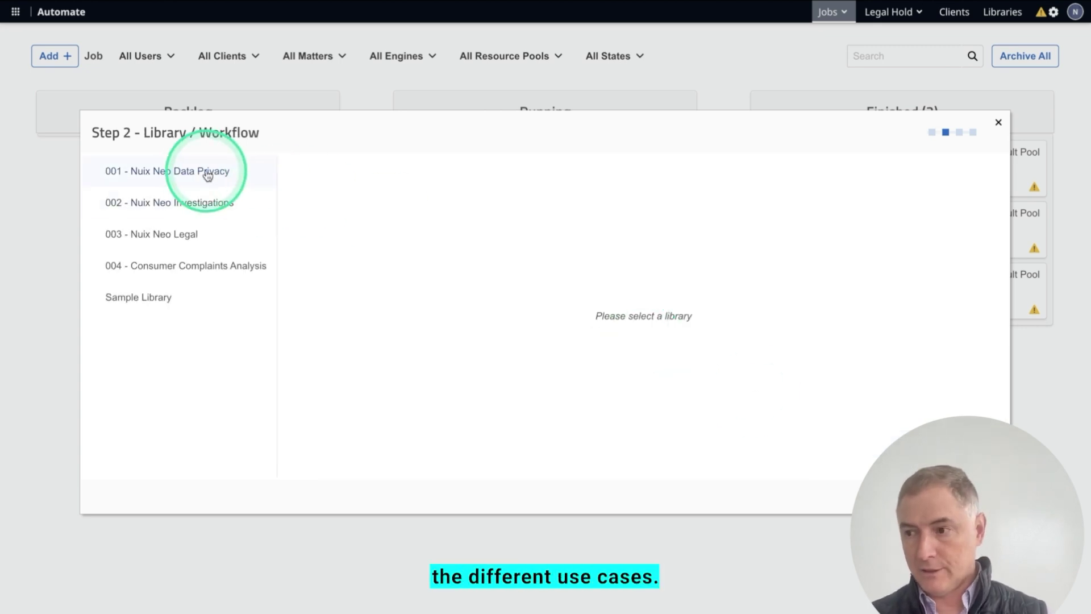
click(319, 200)
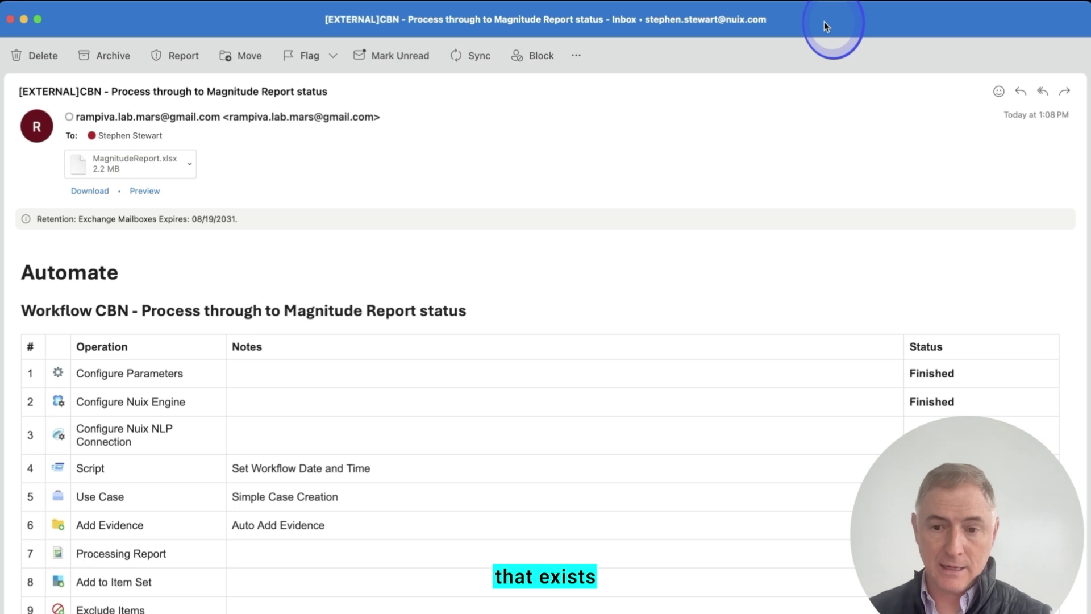
Step: Review the workflow operations in the Magnitude Report status email and open its attached MagnitudeReport.xlsx
scroll(691, 386, down, 4)
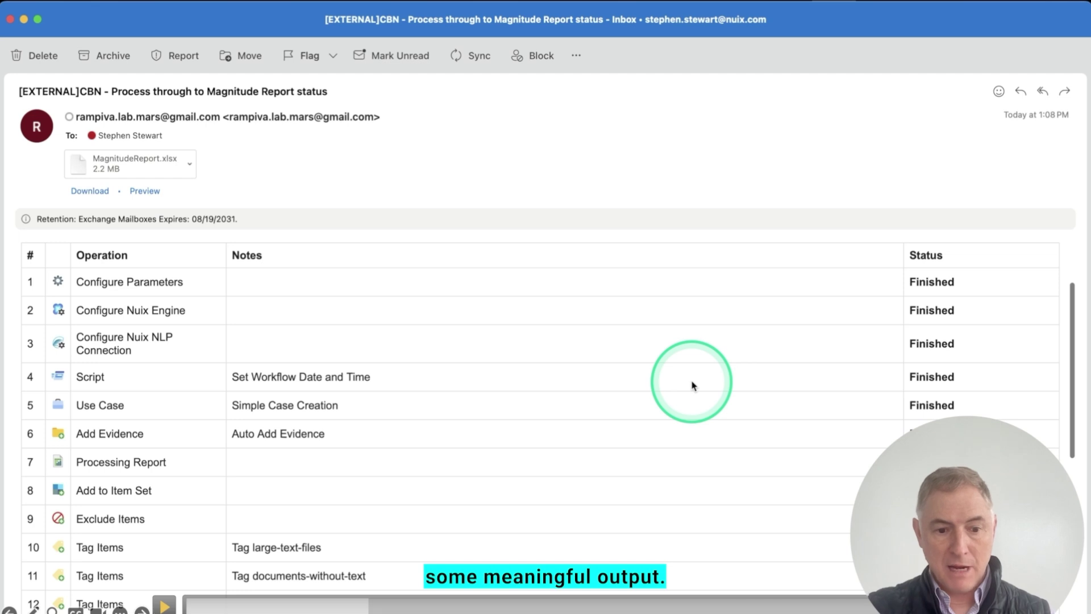
scroll(692, 385, down, 5)
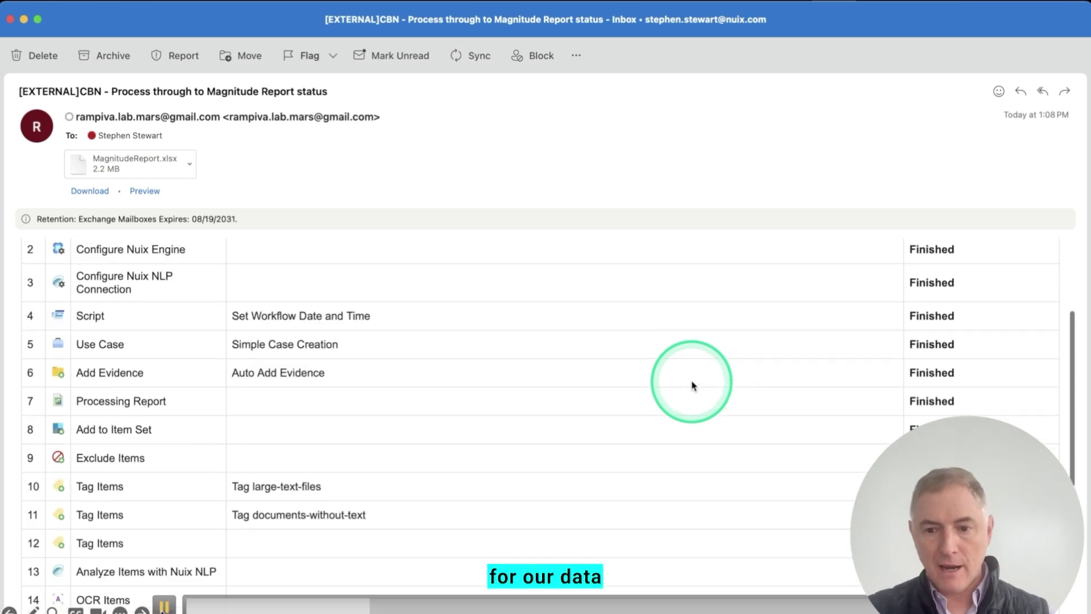
scroll(692, 385, down, 5)
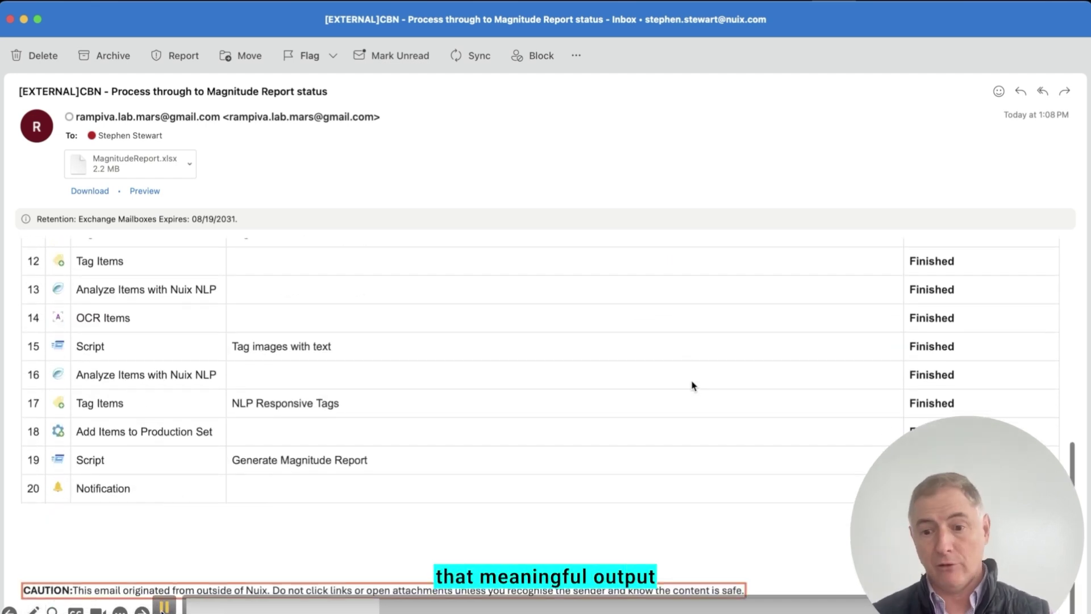
double_click(158, 165)
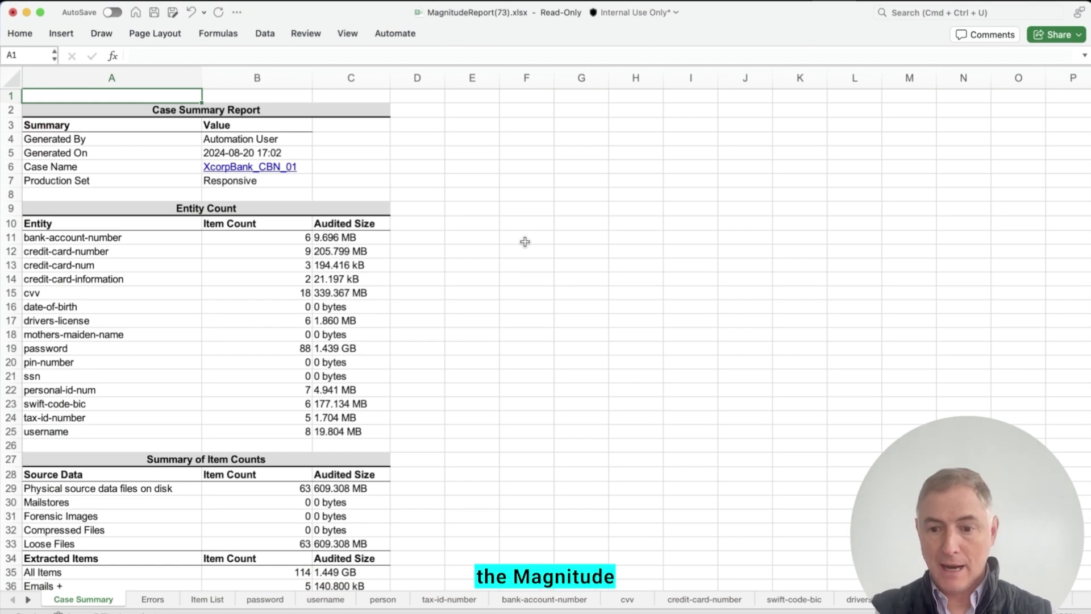
Step: Review the Case Summary sheet down to the exceptions section and show the Item List sheet
scroll(525, 242, down, 3)
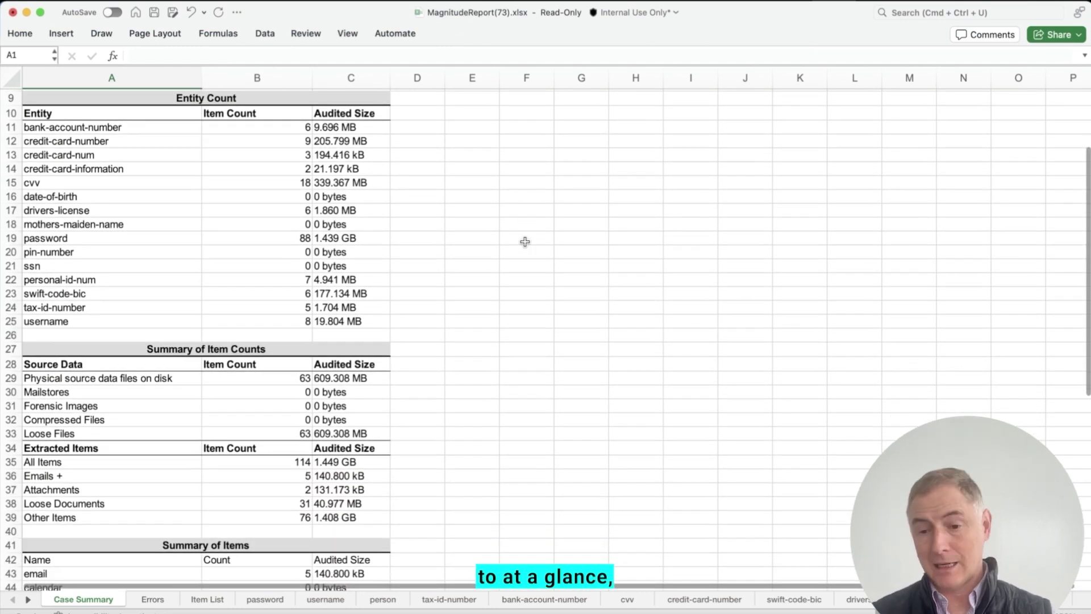
scroll(525, 242, down, 6)
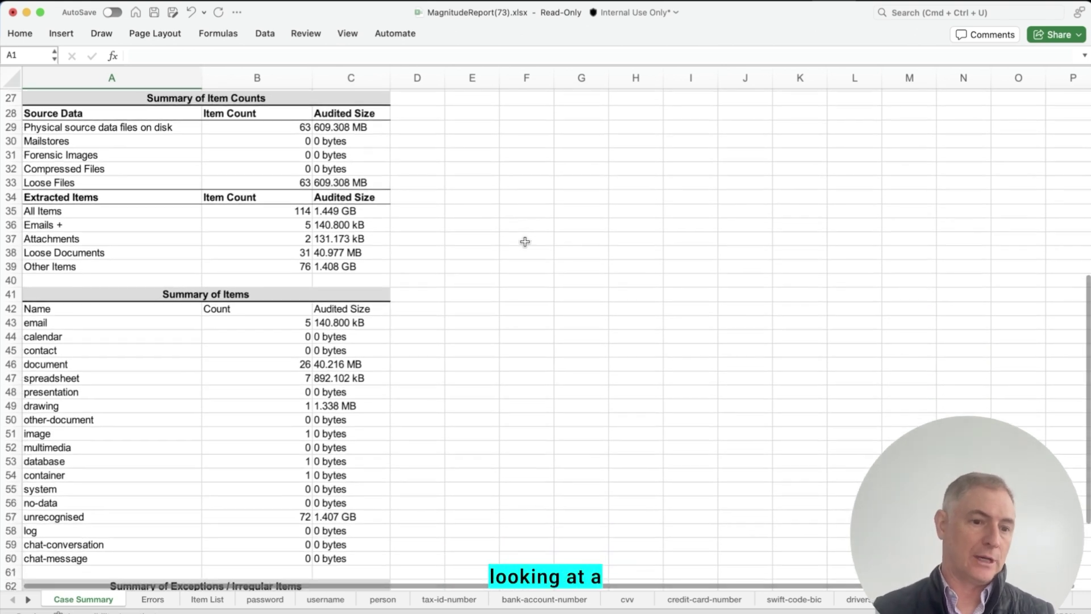
scroll(525, 241, down, 4)
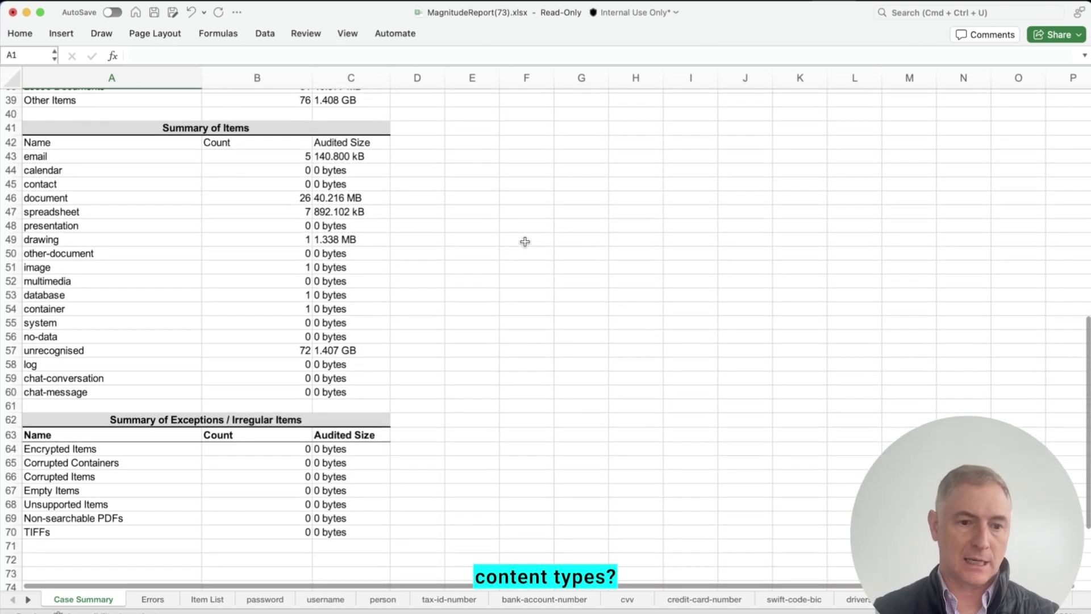
scroll(525, 242, down, 1)
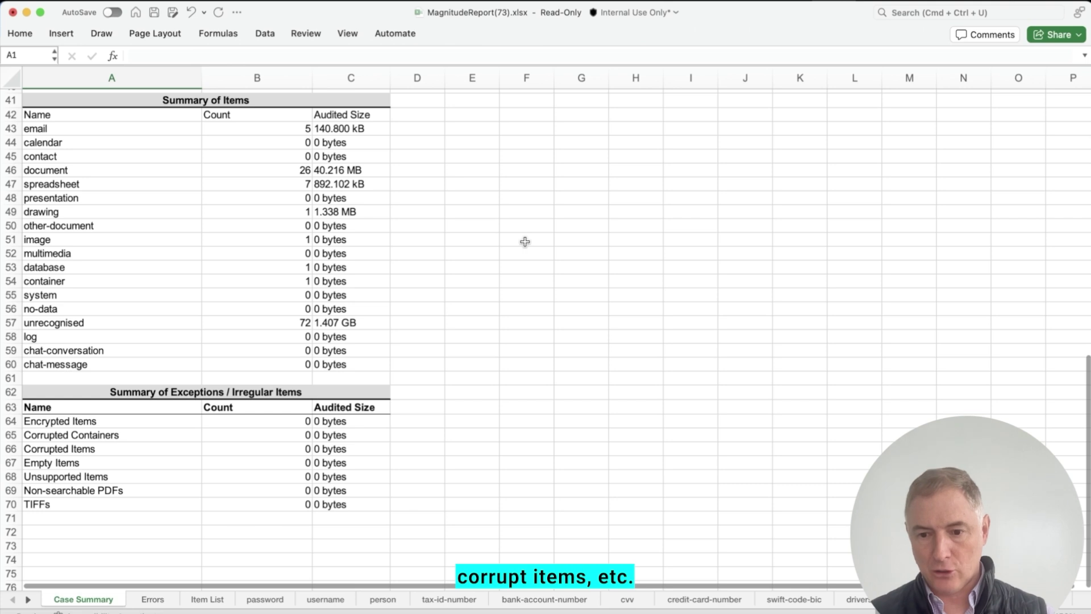
click(204, 599)
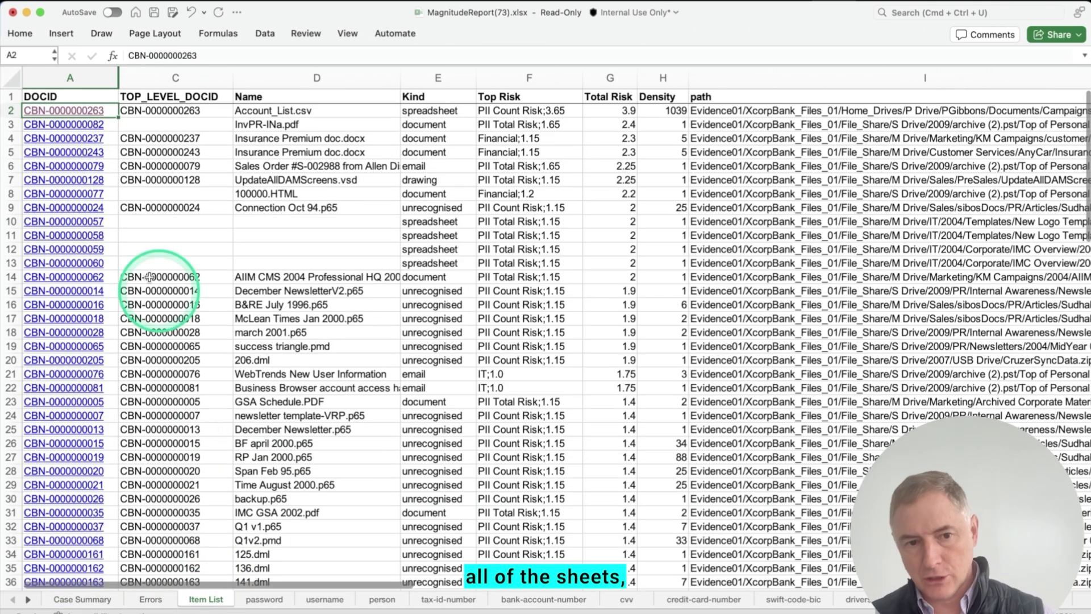
Step: Select the Account_List.csv row in the Item List, open the item in Investigate and preview its content
click(11, 110)
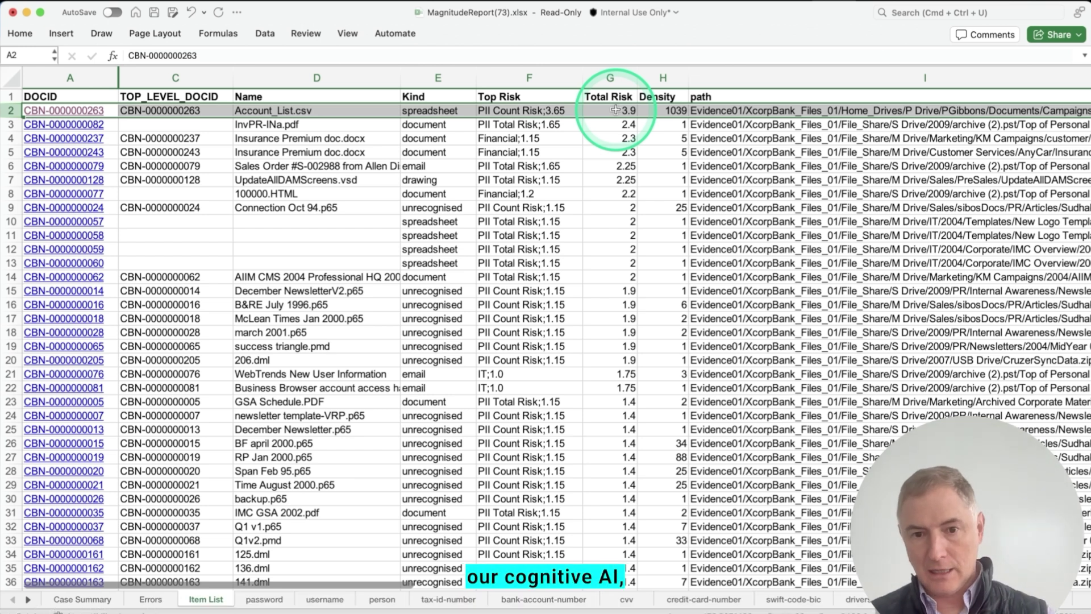
click(98, 106)
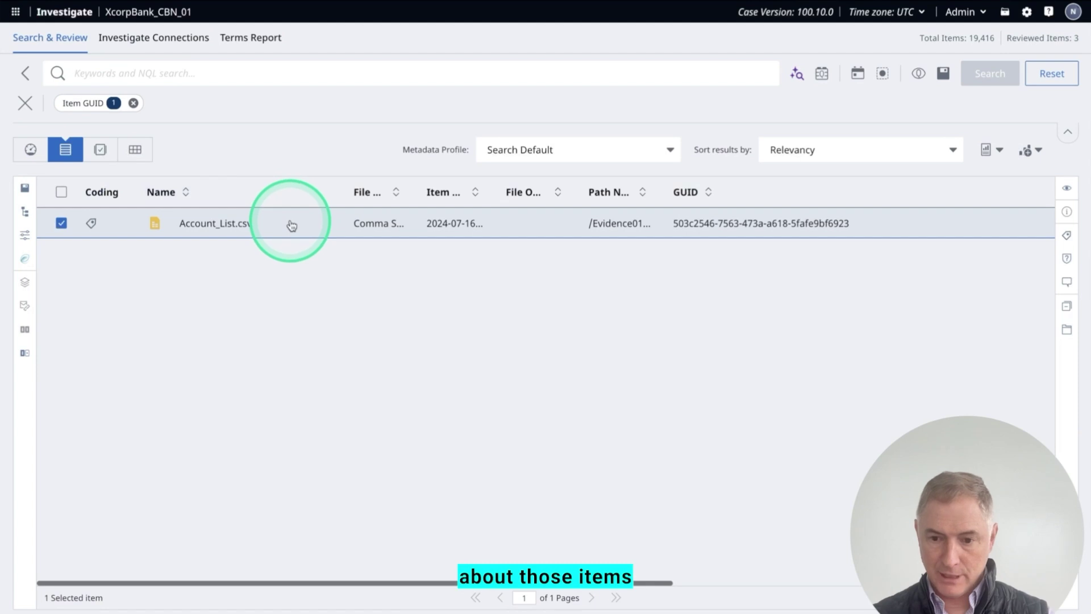
click(291, 225)
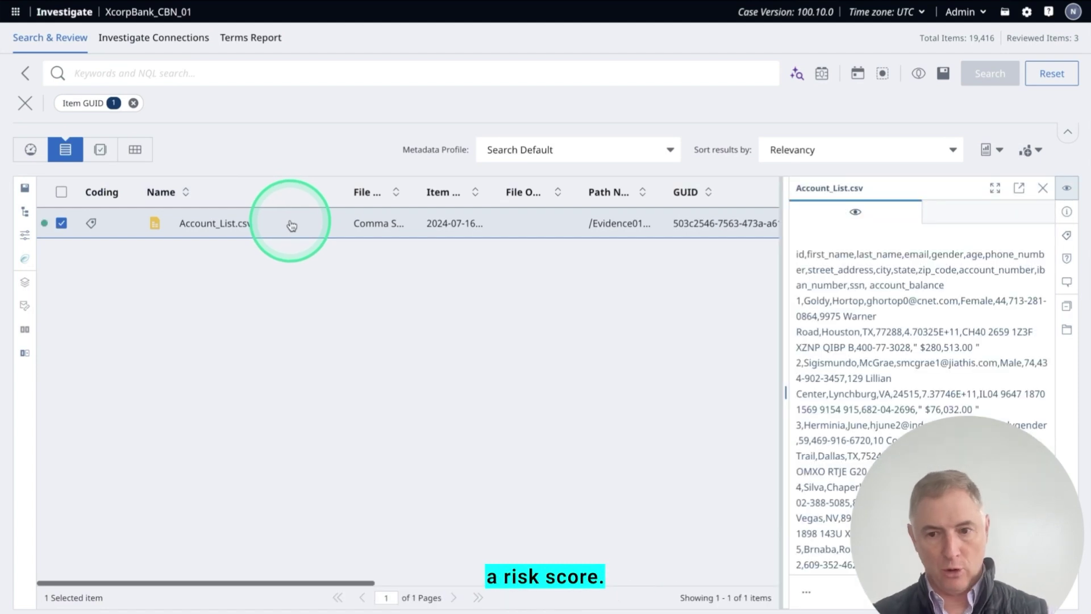
Step: Widen the Account_List.csv preview and highlight the ssn and account column headings, plus the third record's social security number and balance
drag(785, 393, 512, 383)
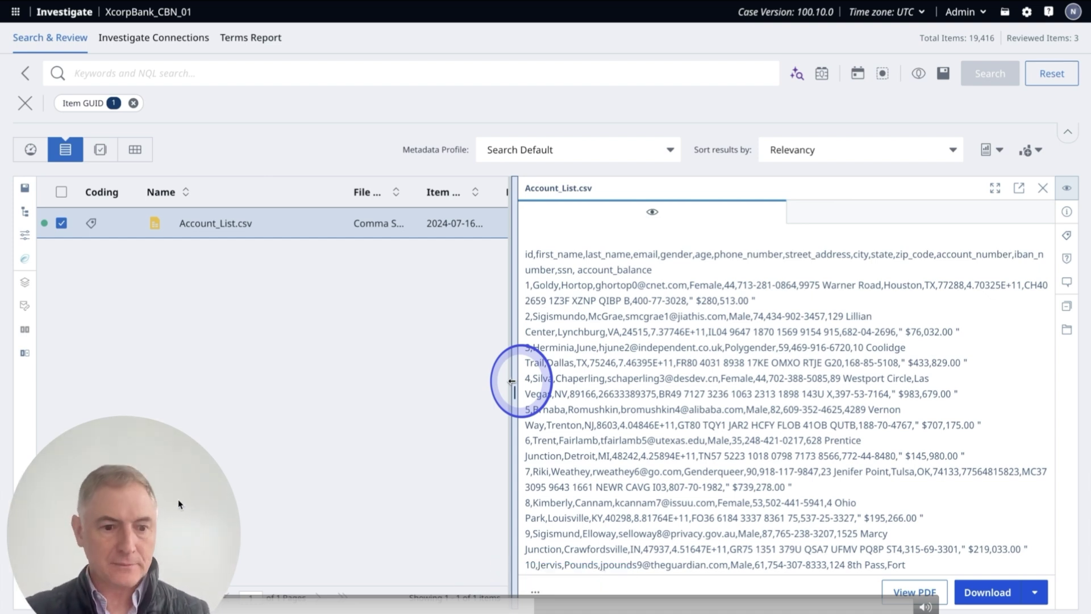
drag(178, 499, 1008, 488)
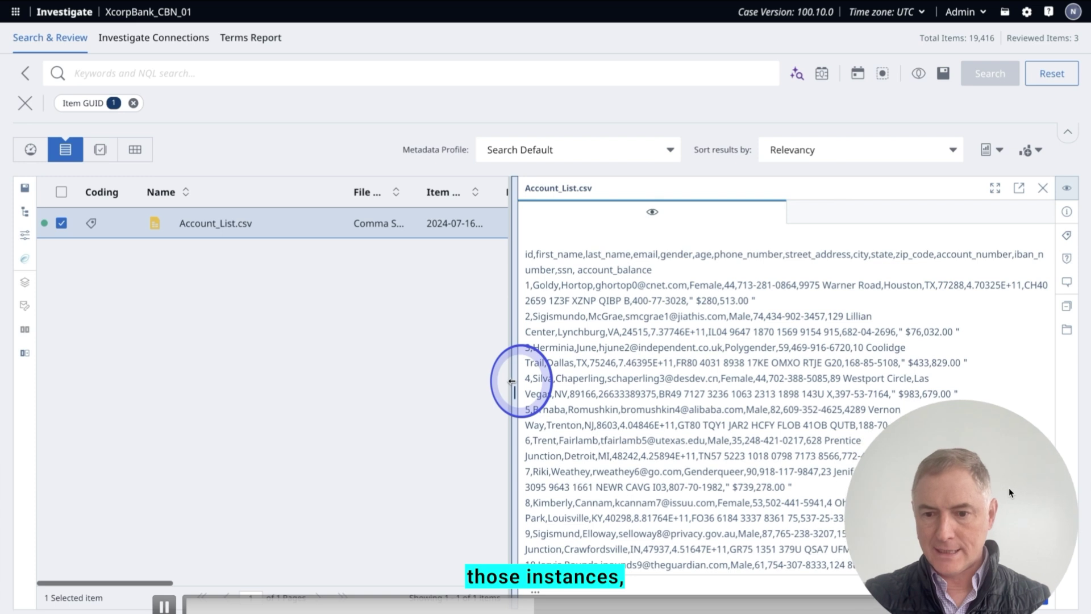
mouse_move(165, 608)
drag(507, 381, 356, 395)
drag(917, 254, 975, 253)
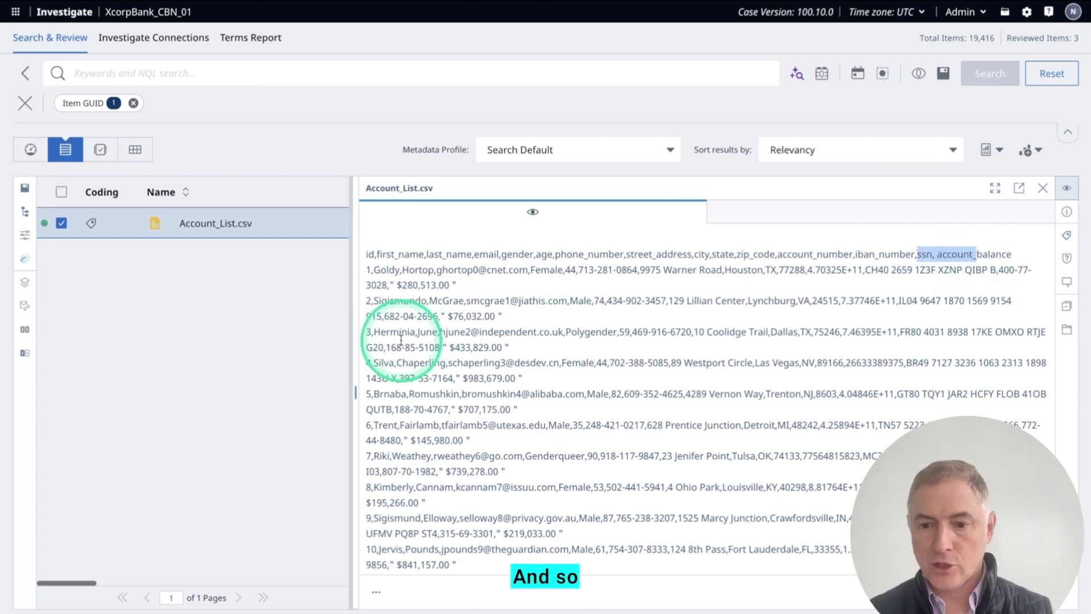
drag(386, 346, 508, 346)
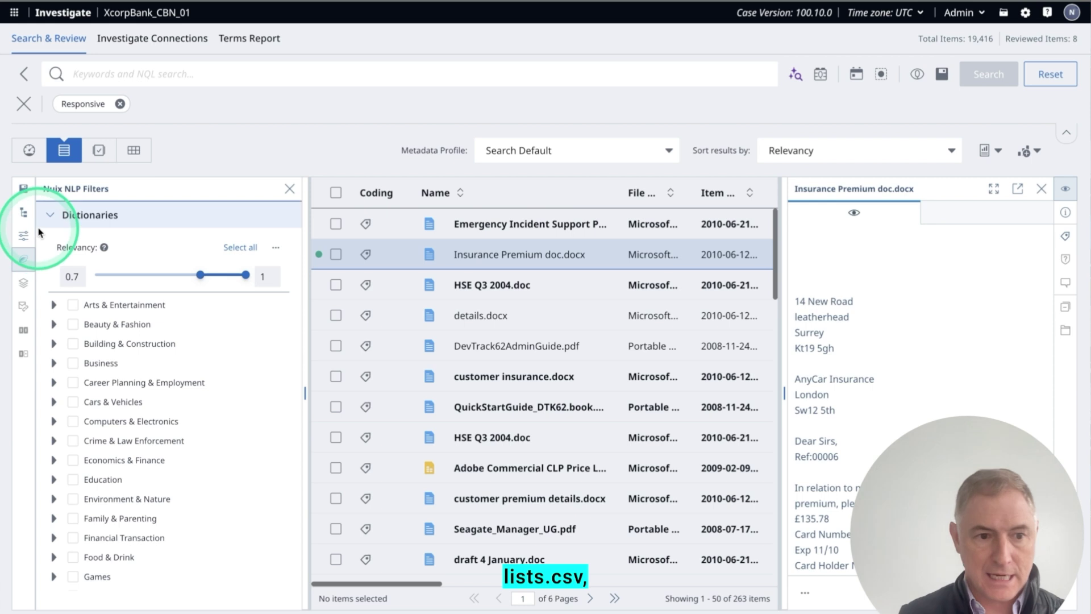
Step: Review the Dictionaries categories in the Nuix NLP filters and expand the STEM category to see its topics
click(54, 343)
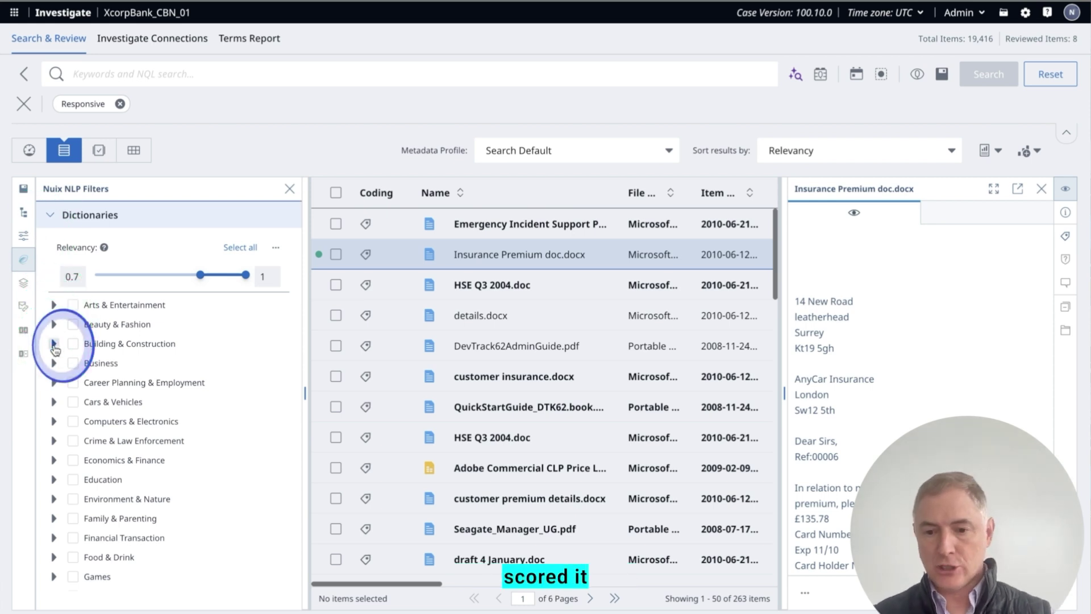
click(54, 343)
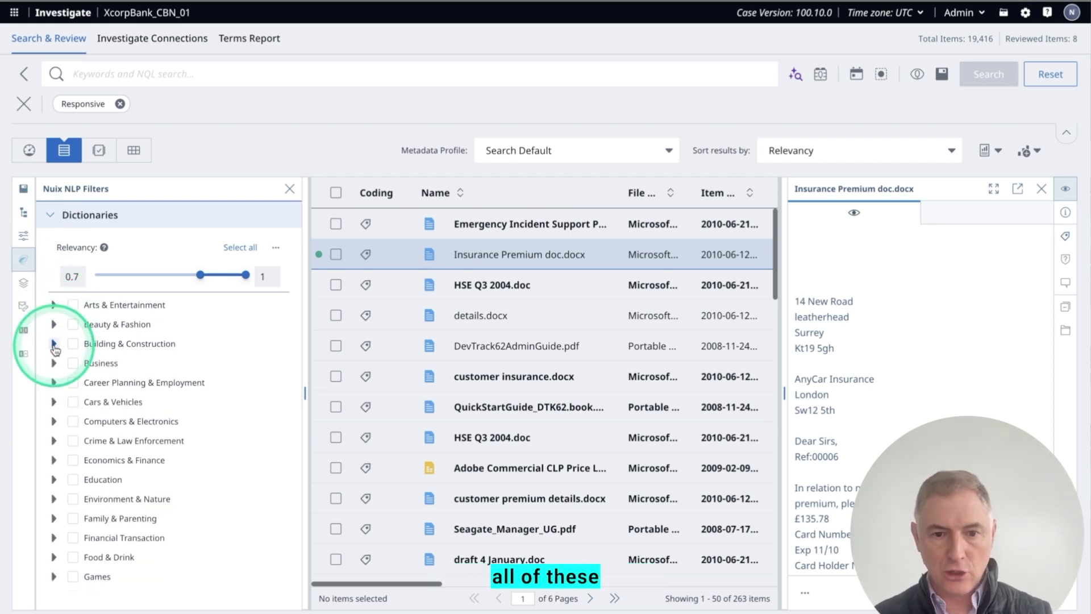
scroll(55, 414, down, 4)
scroll(55, 414, down, 3)
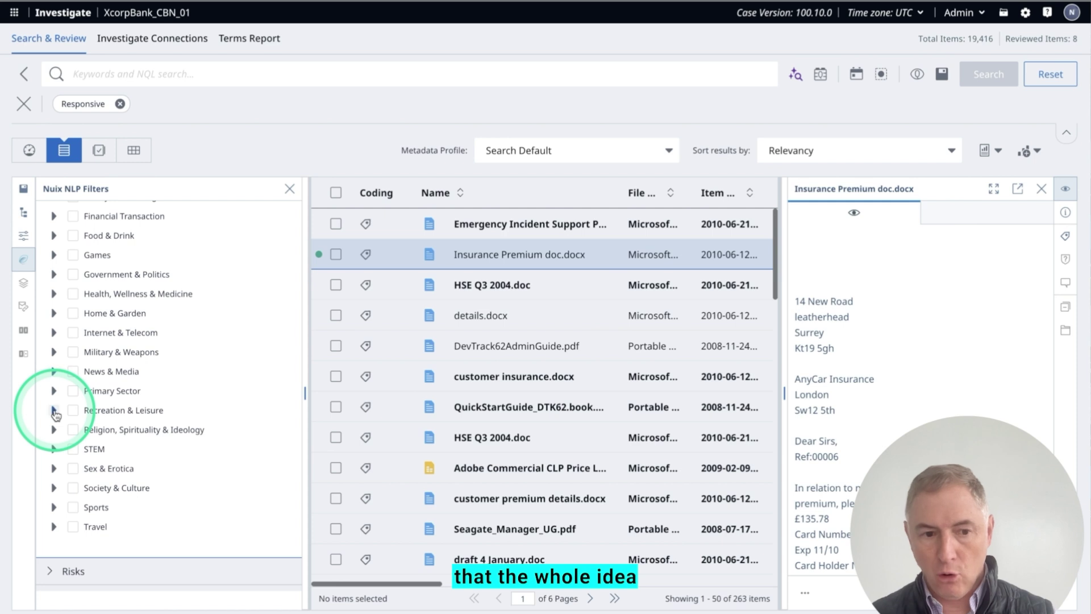
click(54, 450)
scroll(54, 450, down, 3)
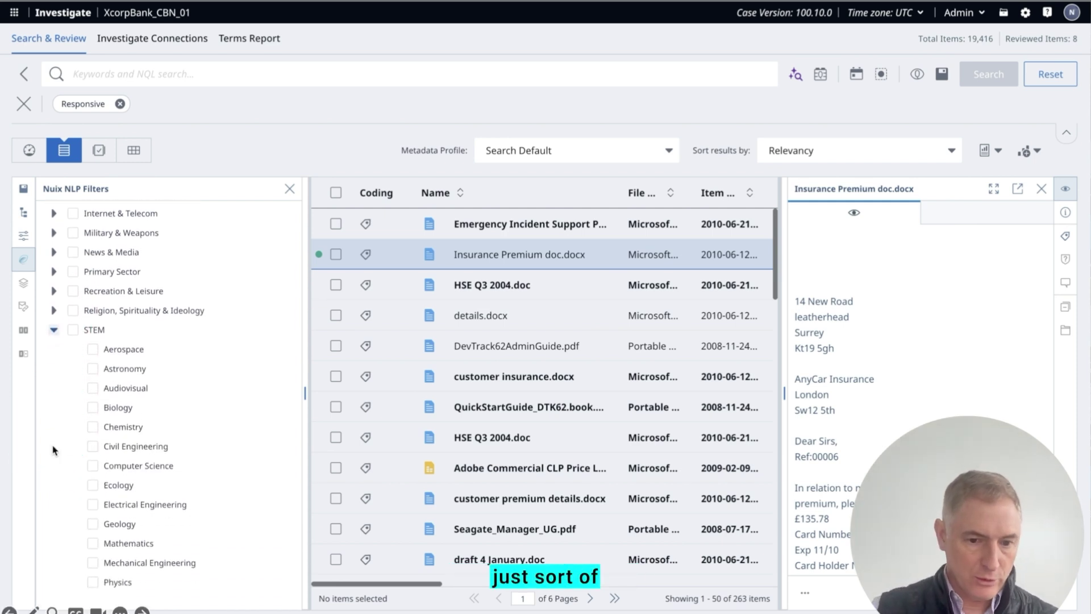
Step: Expand the Skill Sets section of the Nuix NLP filters and review the skills under Human Resources
click(24, 259)
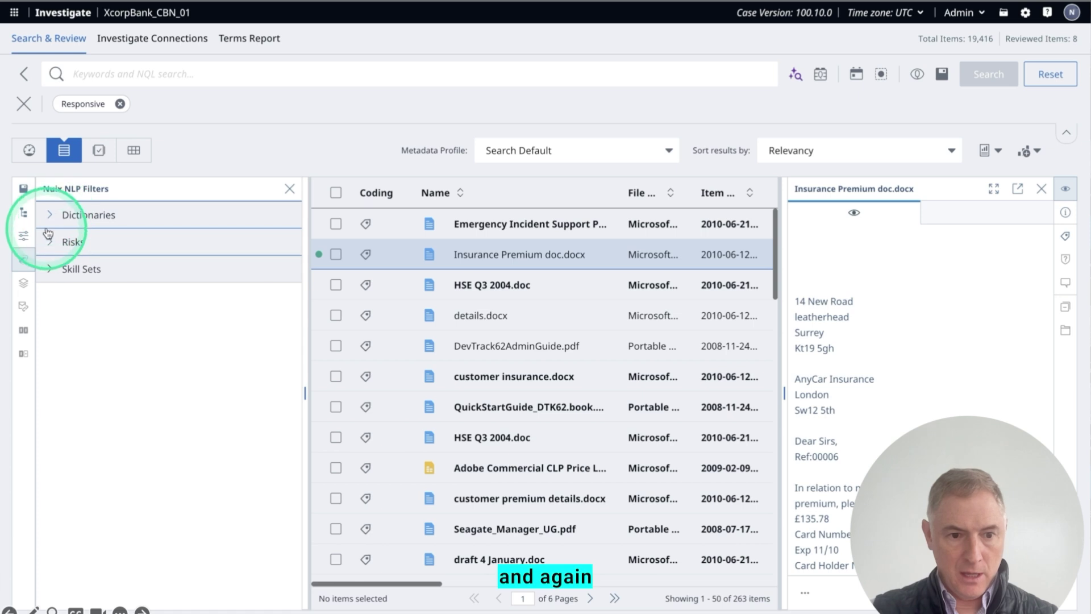
click(49, 269)
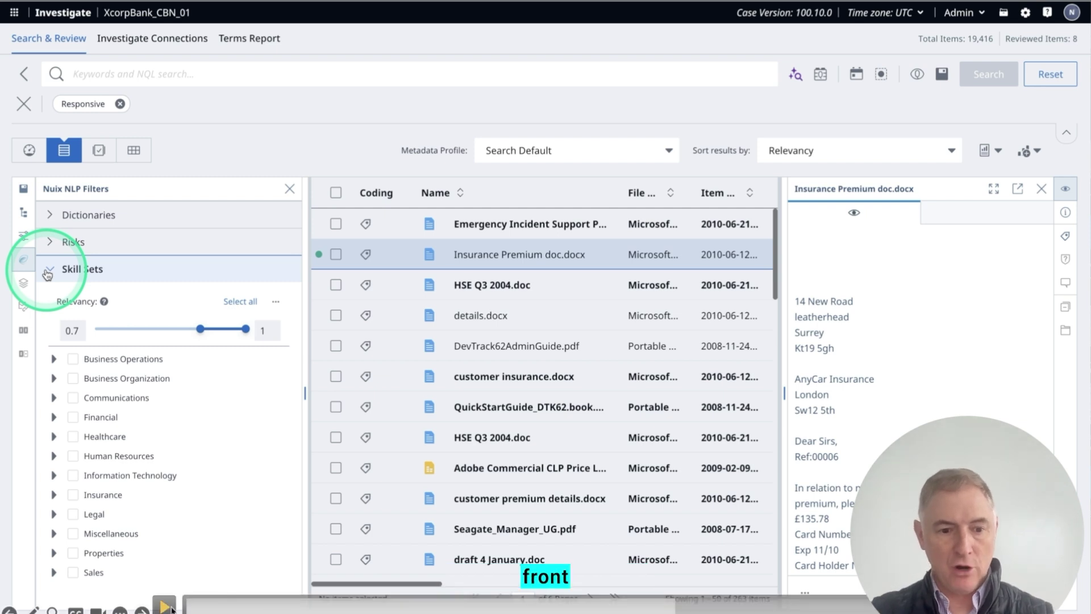
click(166, 607)
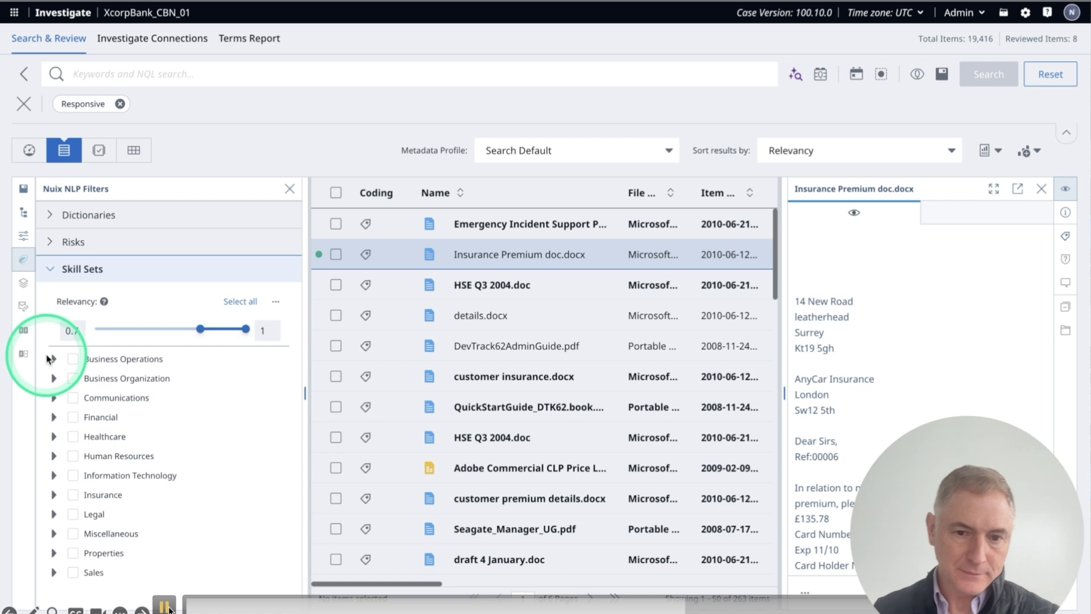
scroll(49, 357, down, 1)
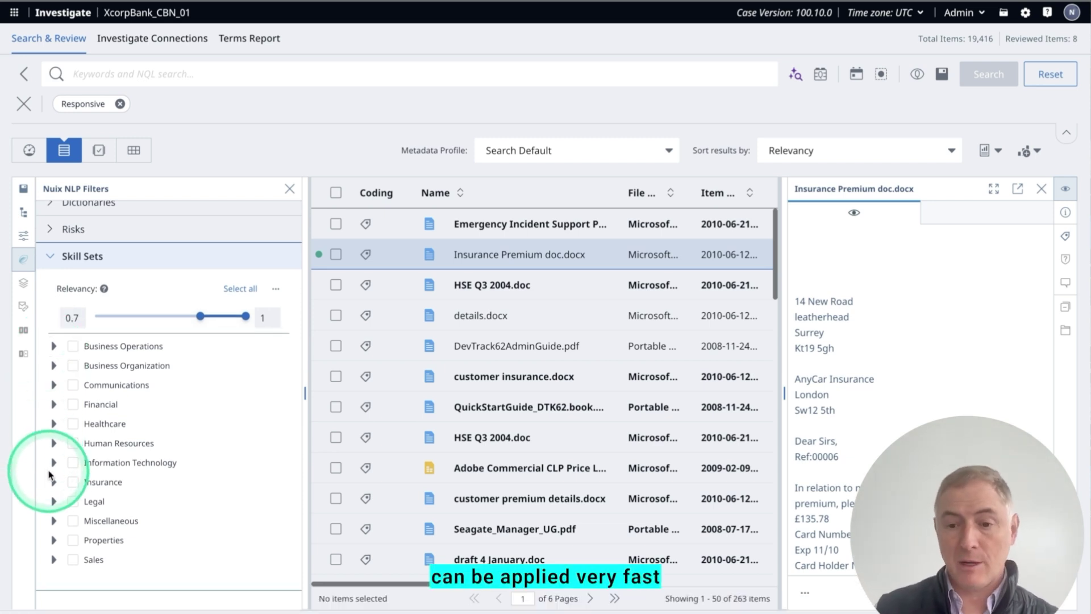
click(54, 444)
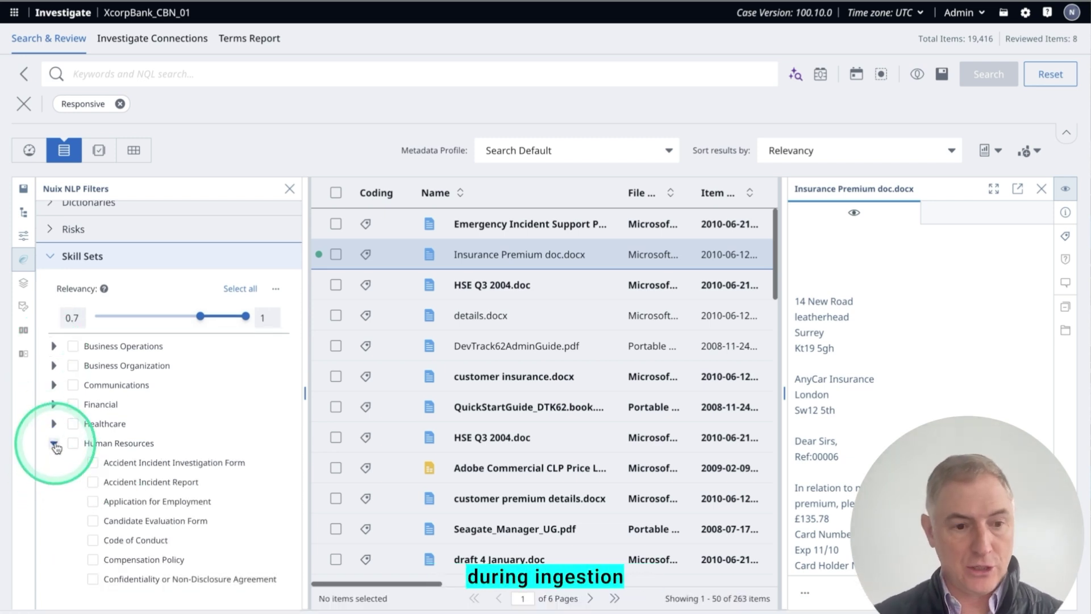
scroll(97, 456, down, 5)
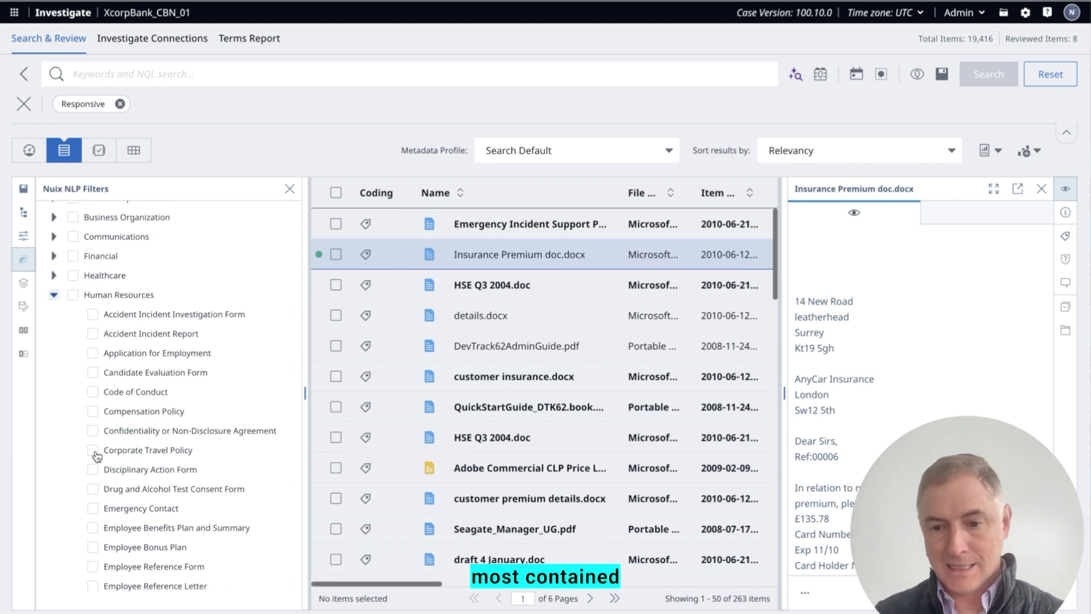
Step: Switch to Enrich and open the Corporate Resolution skill in the Business Organization skillset
click(15, 14)
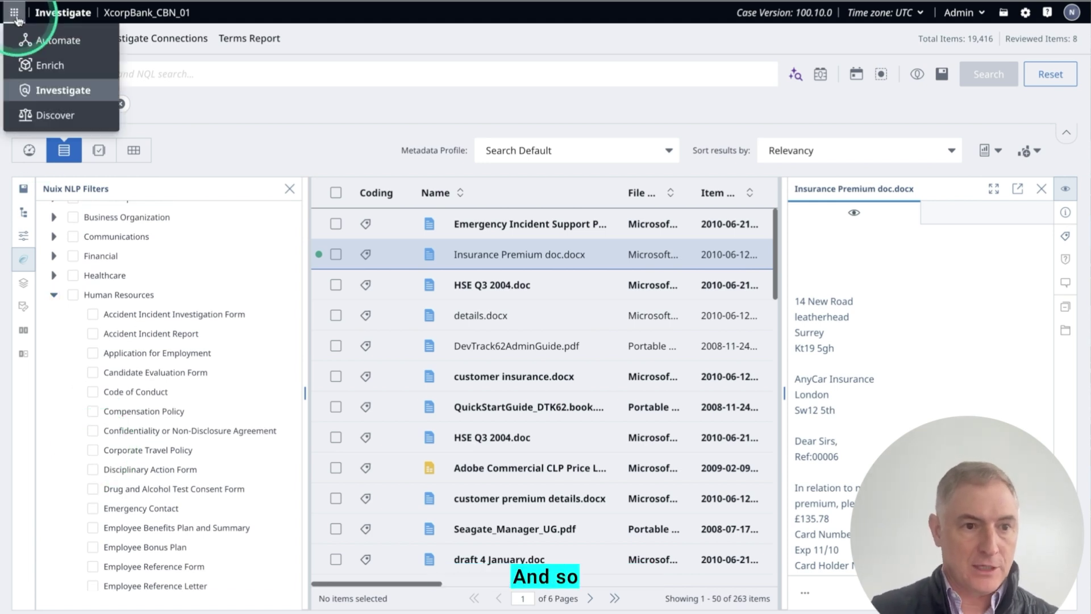
click(50, 65)
click(13, 97)
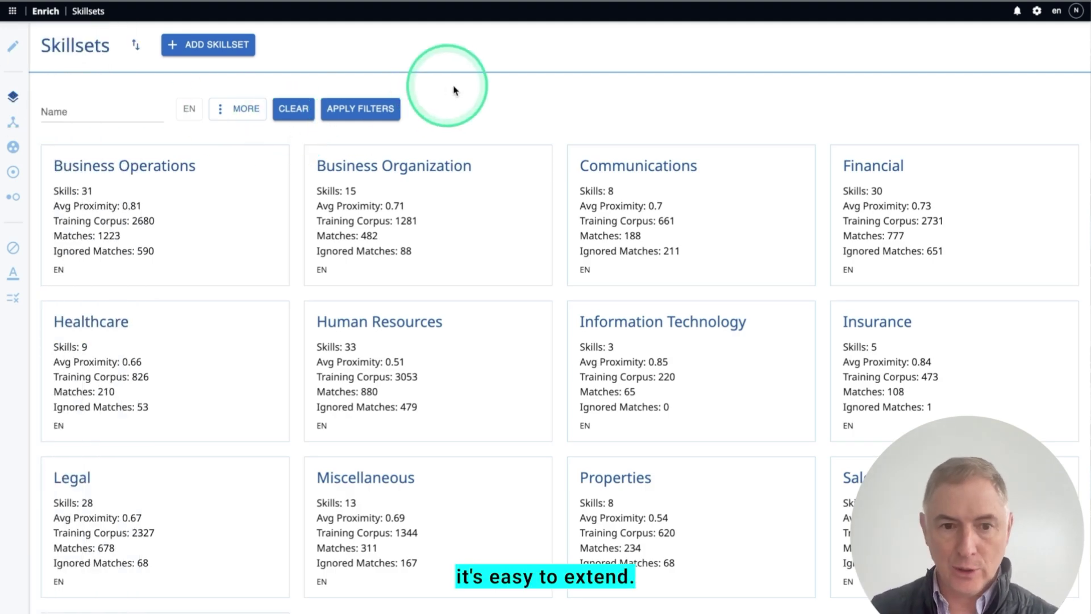
click(406, 171)
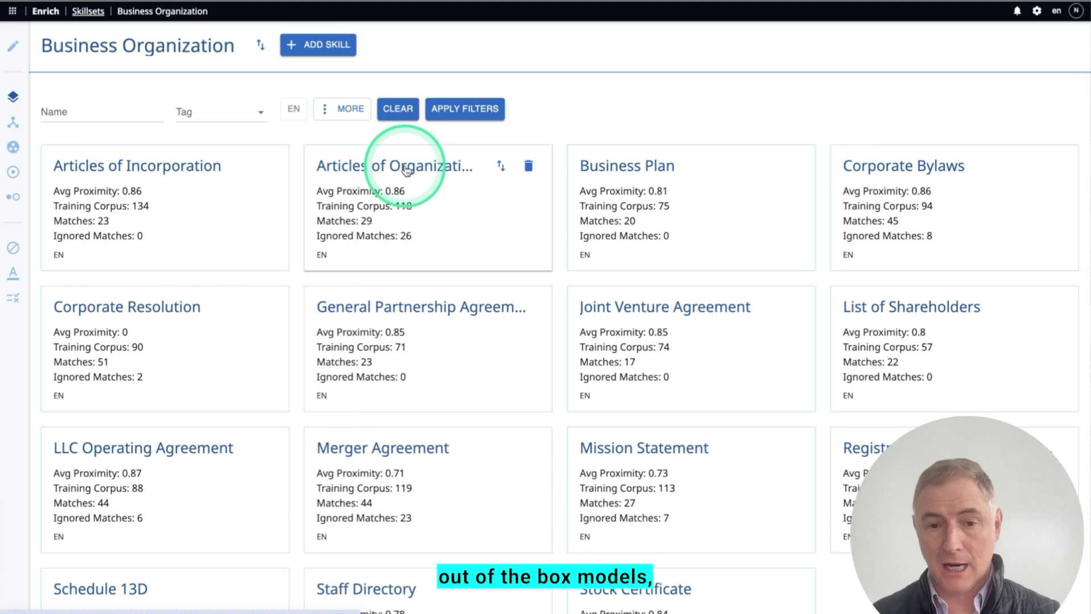
click(135, 310)
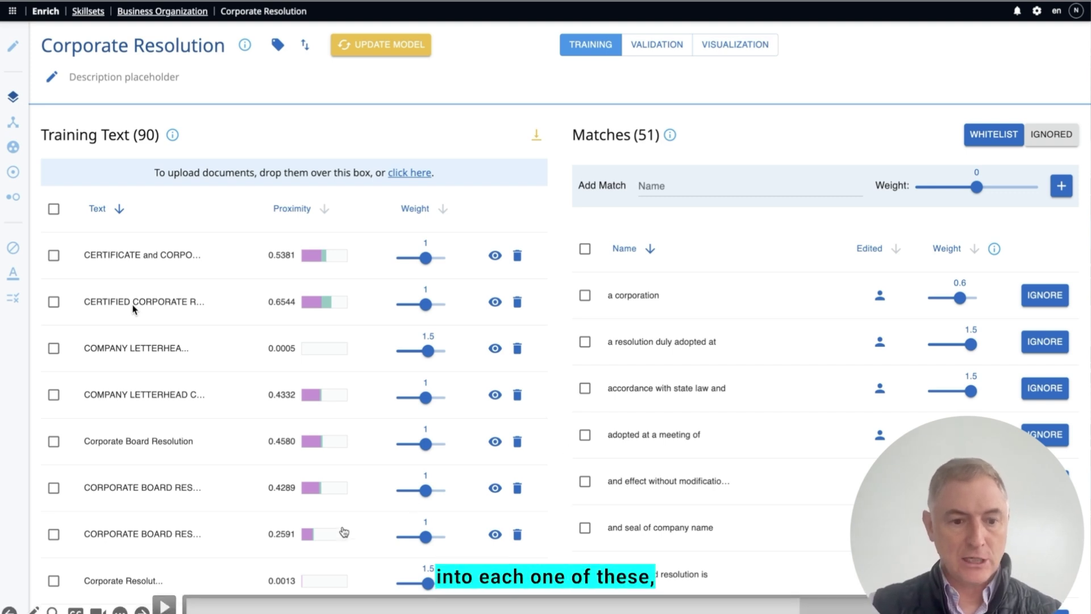
click(165, 607)
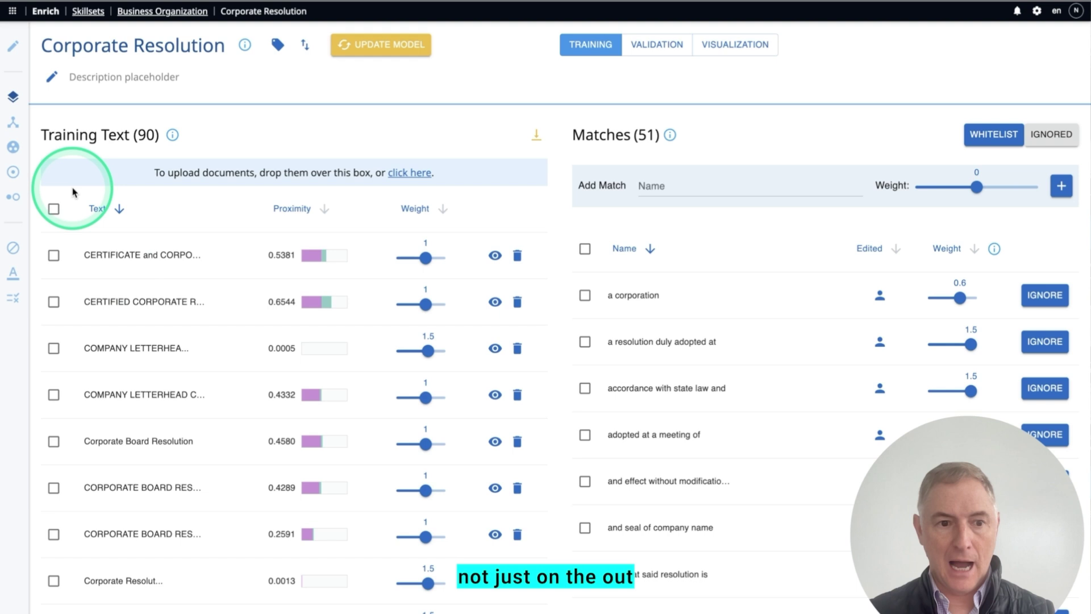
Step: View the Enrich dictionaries and open the Australian Business Number compound lexeme
click(19, 124)
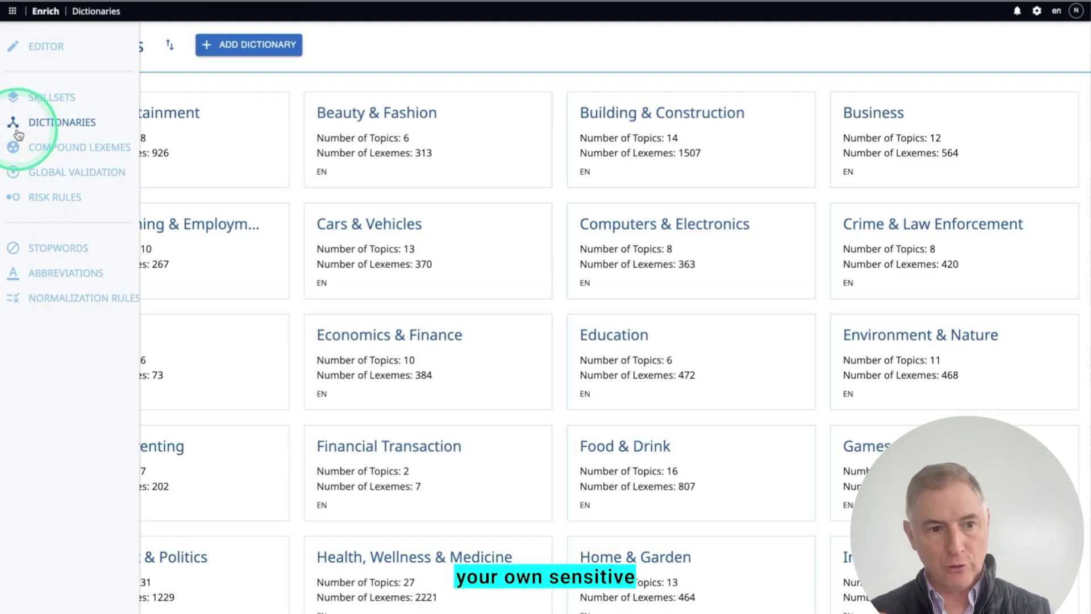
click(23, 148)
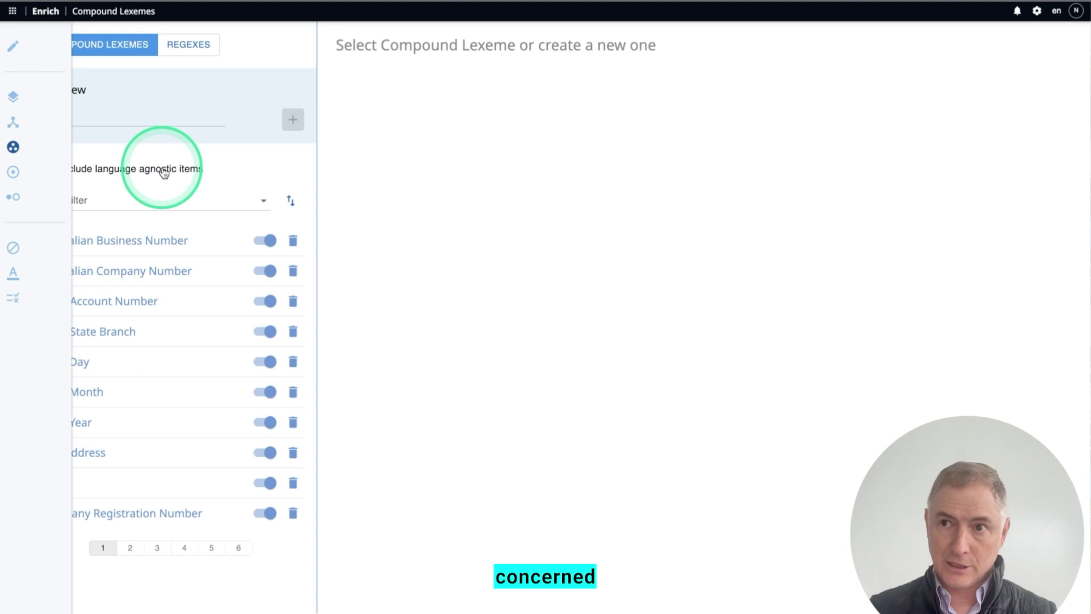
click(138, 241)
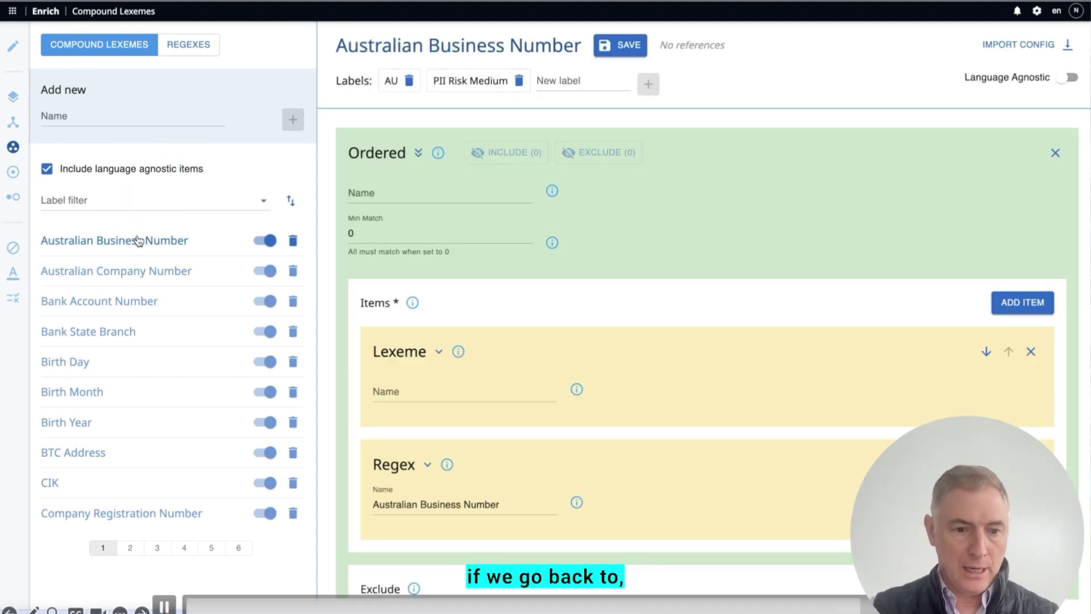
Step: Show the entity risk rules in Enrich and open the PII Count High rule
click(17, 200)
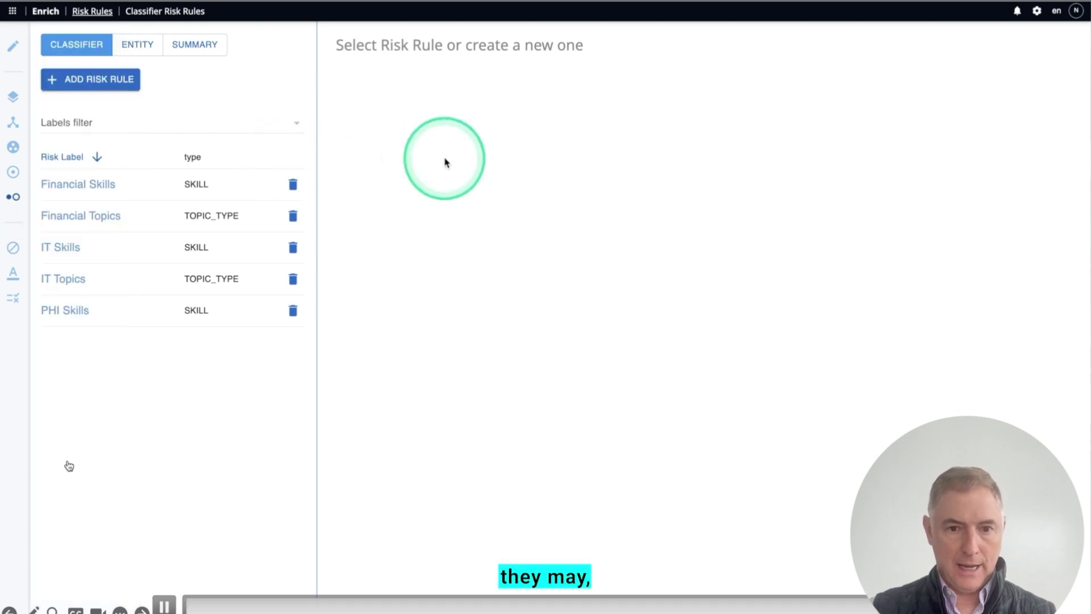
click(142, 51)
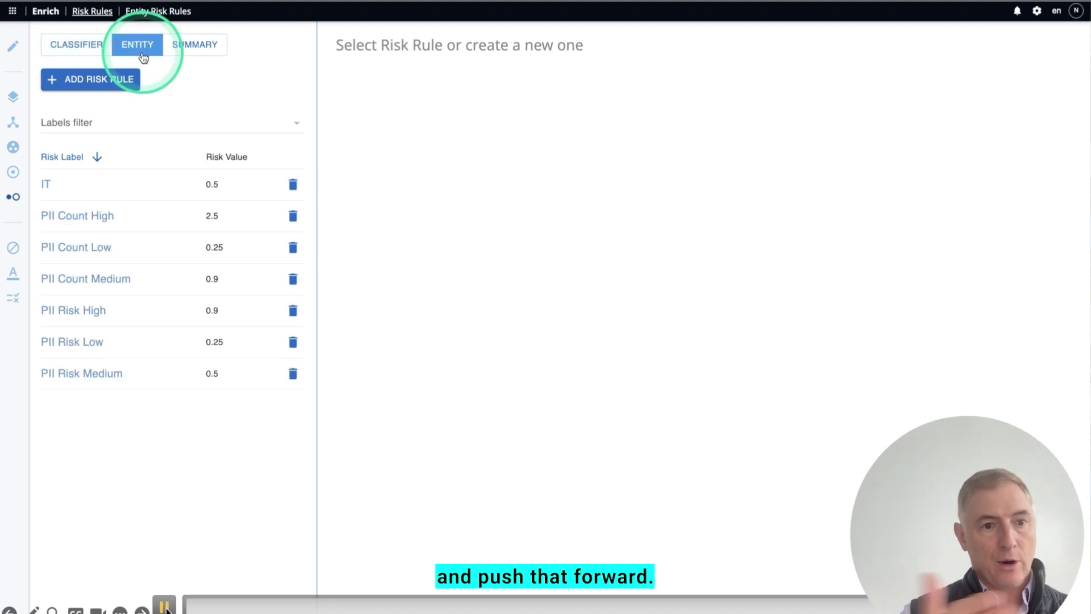
click(70, 218)
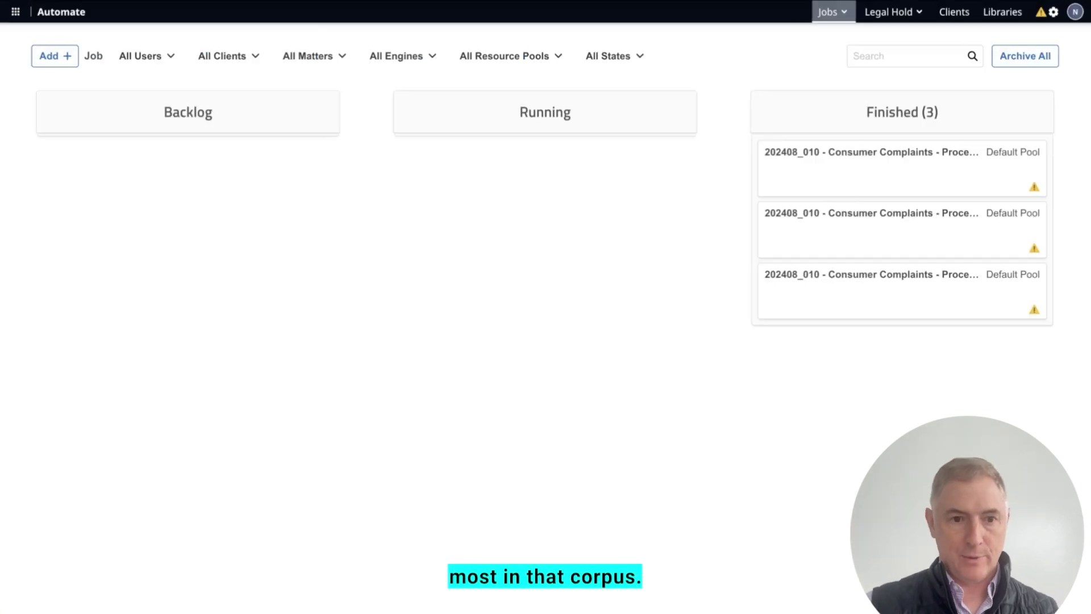
Step: Open the Full Analytics workflow from Automate's "002 - Nuix Neo Investigations" library and review its parameters and operations
key(Right)
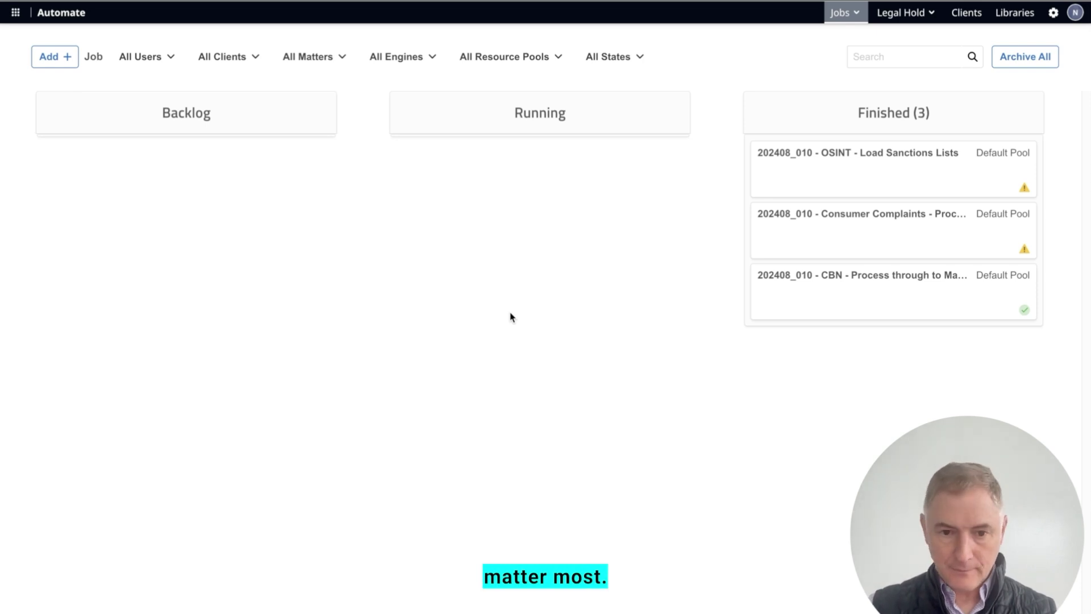
click(1015, 13)
click(141, 210)
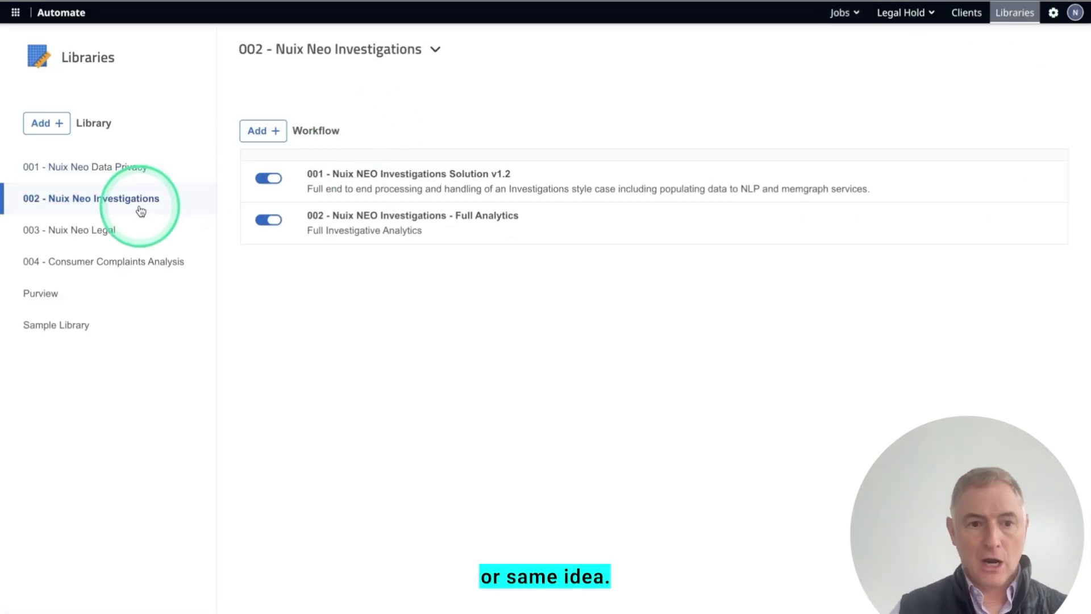
click(360, 221)
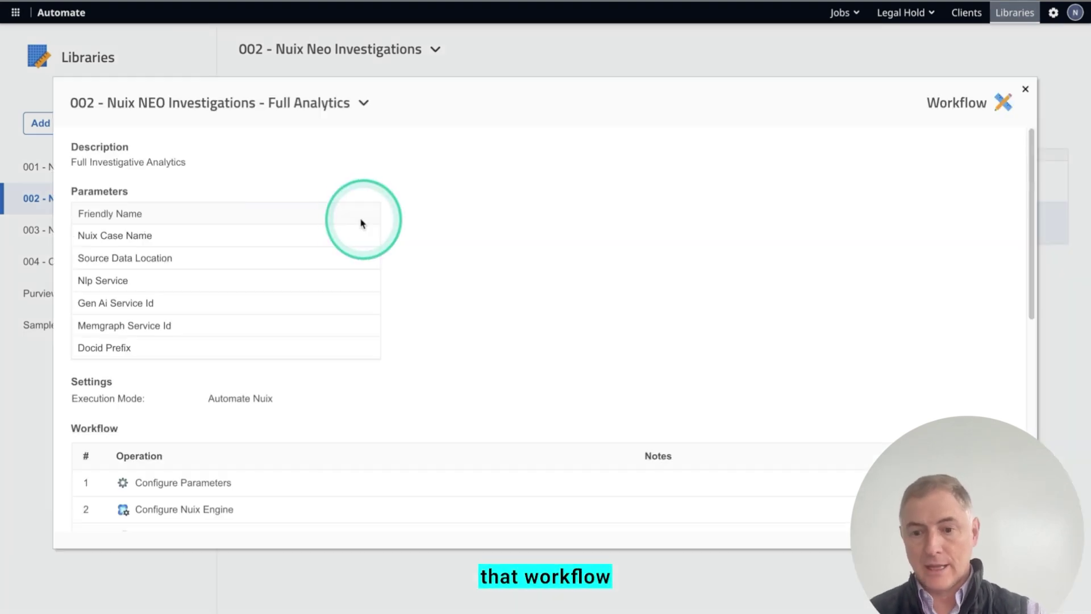
scroll(495, 226, down, 10)
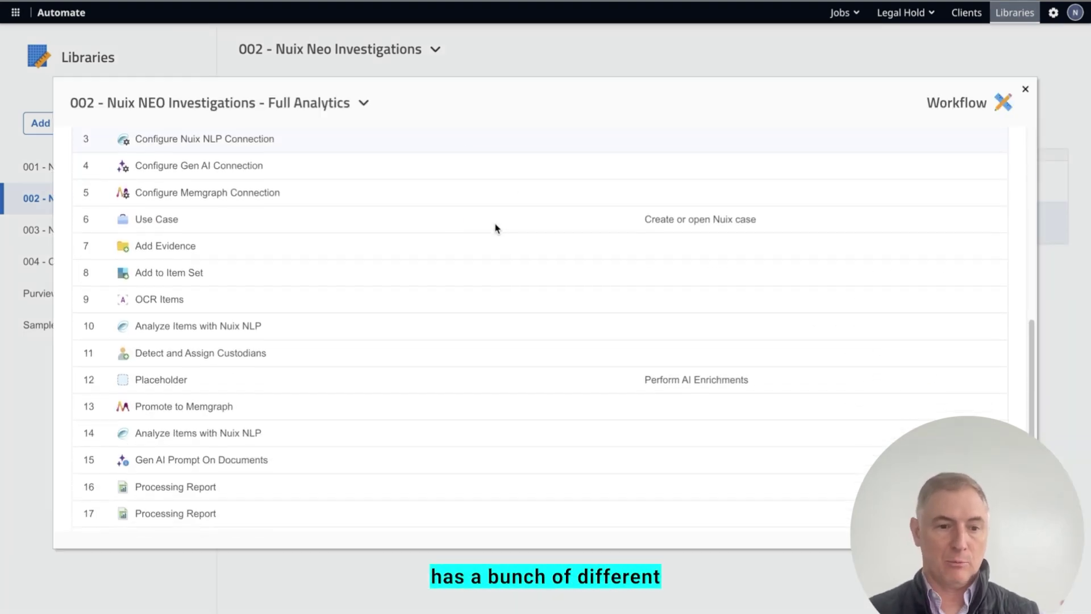
Step: Open the Full Analytics workflow for editing and show the settings of operation 14, Analyze Items with Nuix NLP
click(364, 103)
click(281, 133)
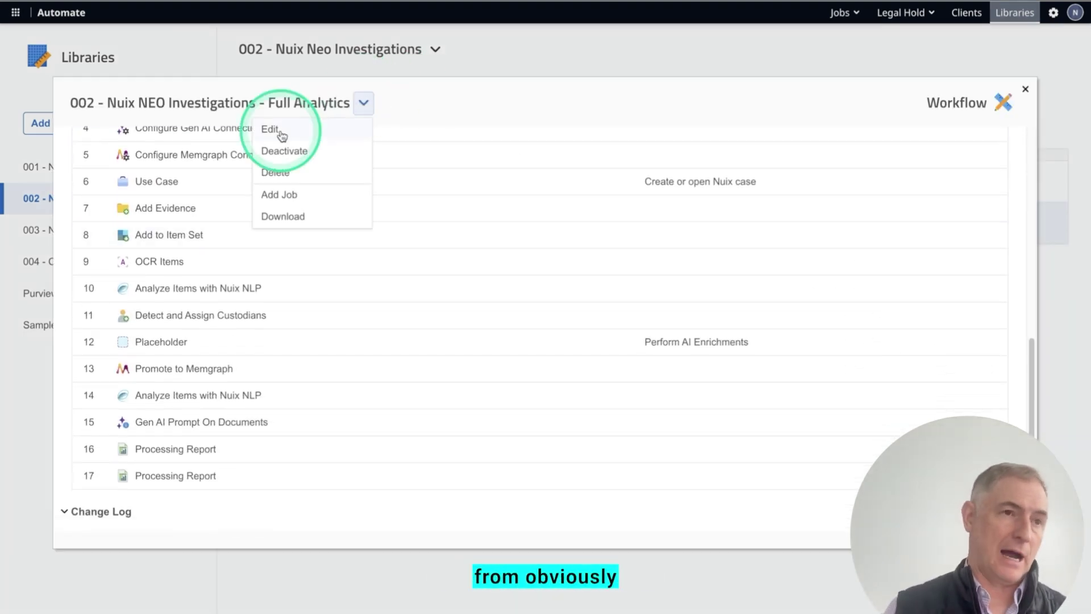
scroll(241, 159, down, 5)
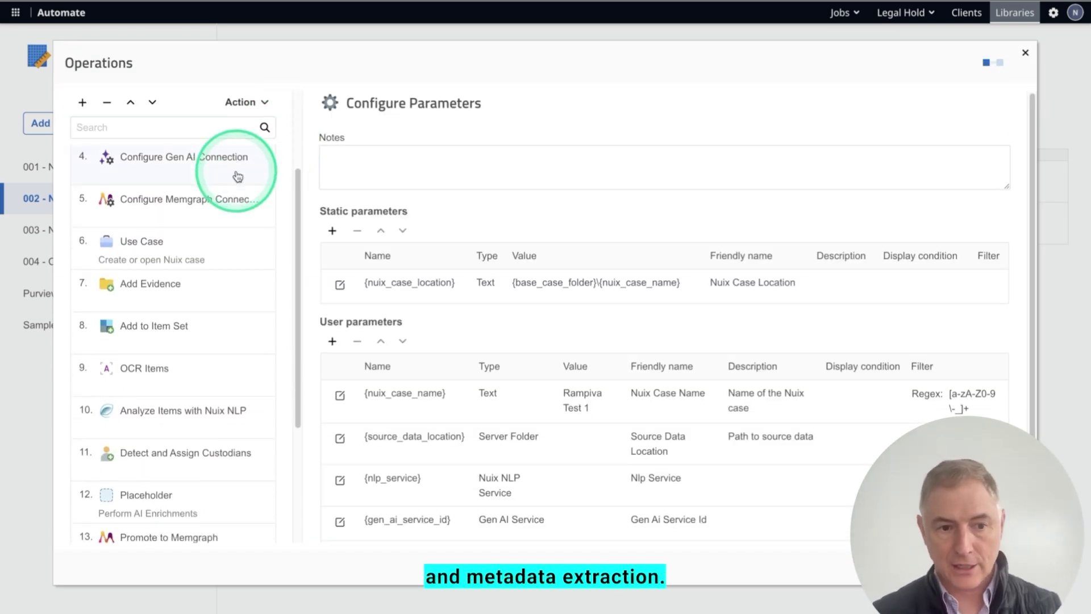
scroll(237, 177, down, 1)
click(217, 384)
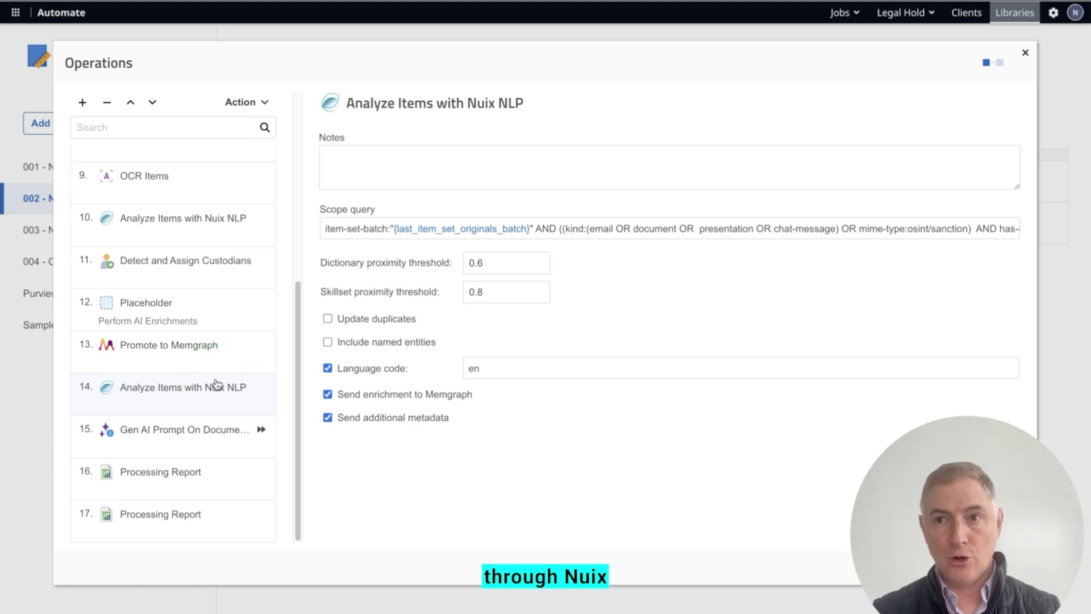
Step: Show the settings of operation 15, Gen AI Prompt On Documents, and review its context prompt and question prompts
click(193, 423)
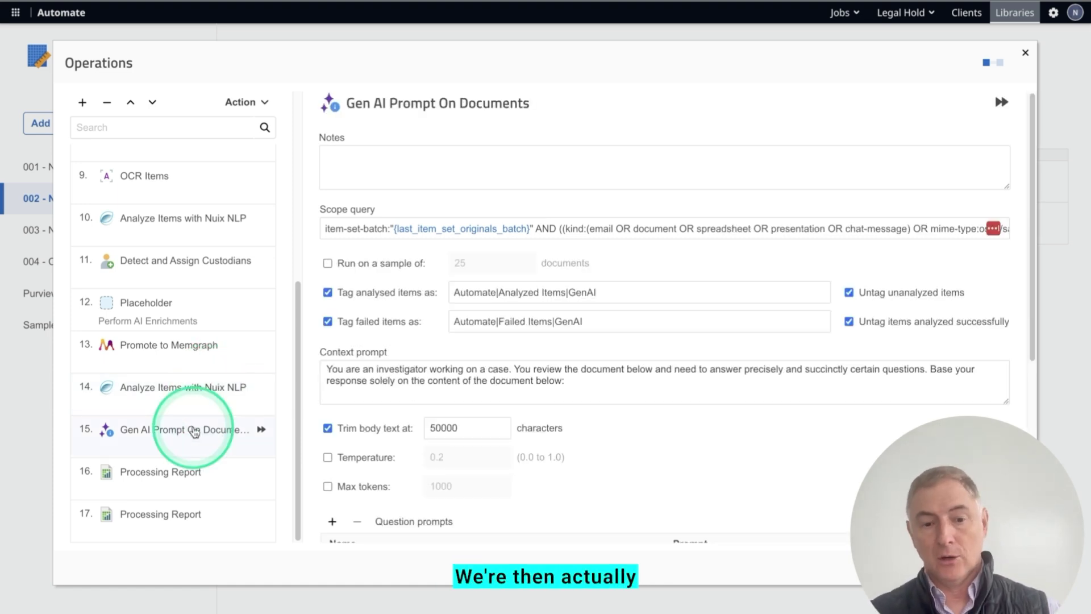
mouse_move(163, 607)
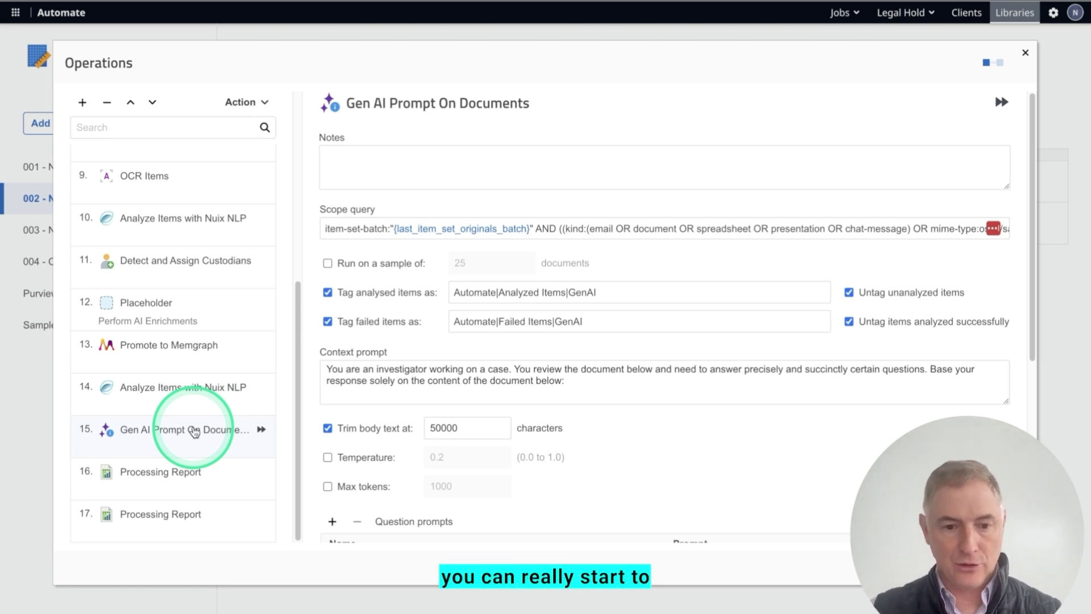
mouse_move(122, 570)
scroll(783, 444, down, 2)
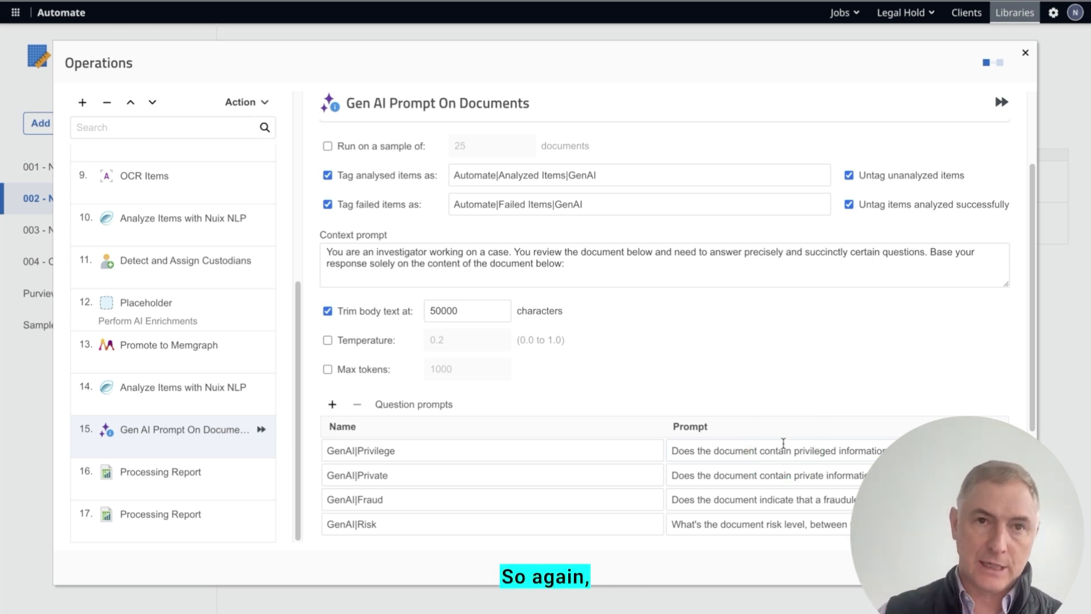
scroll(835, 365, down, 3)
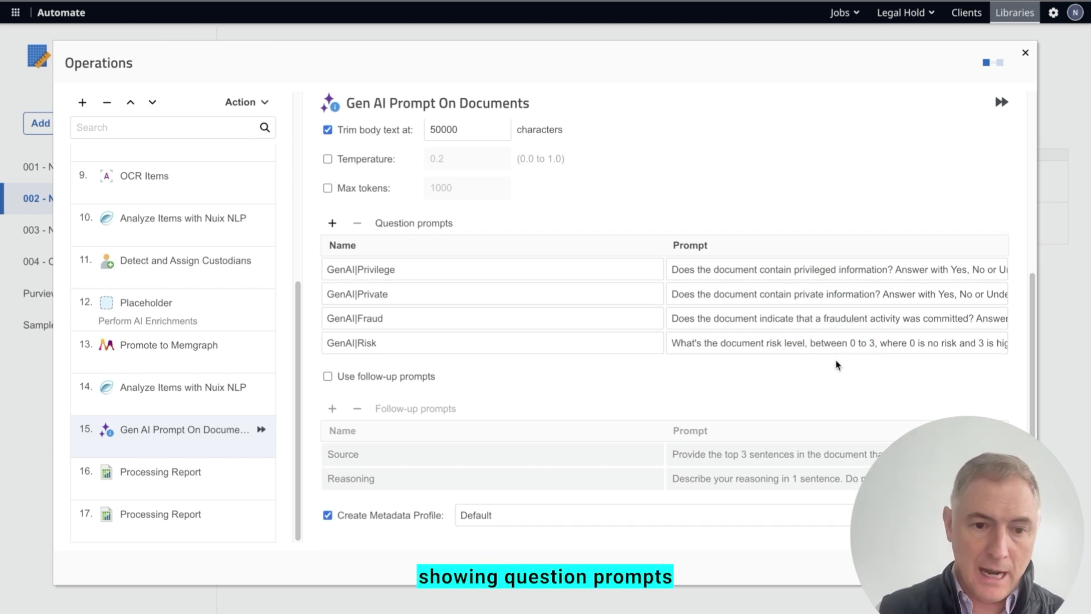
click(908, 442)
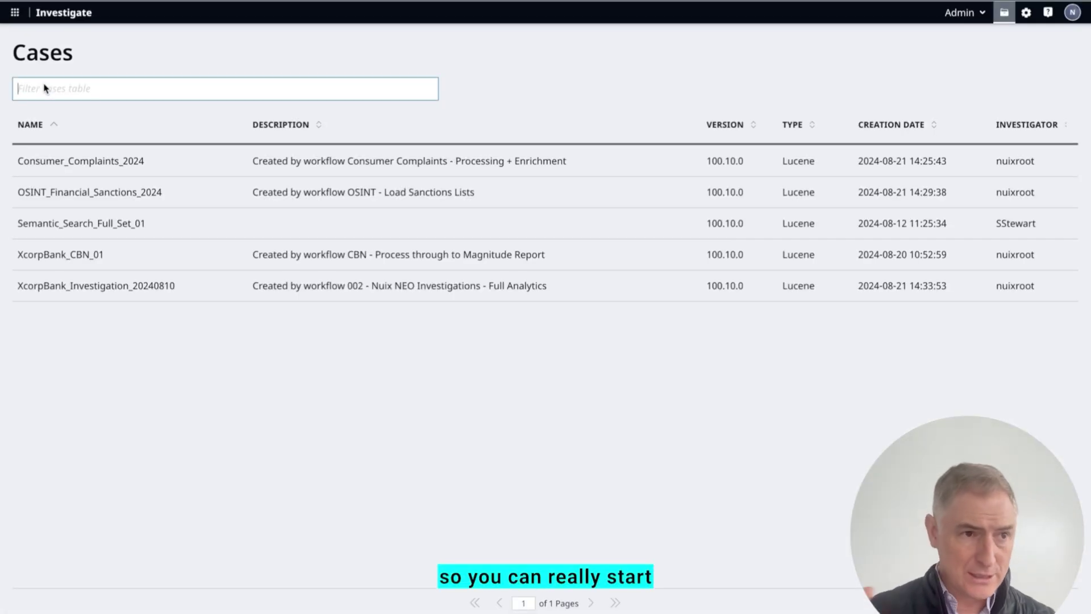
Step: Switch to Investigate, open the XcorpBank_Investigation_20240810 case and search it for "account list"
click(119, 291)
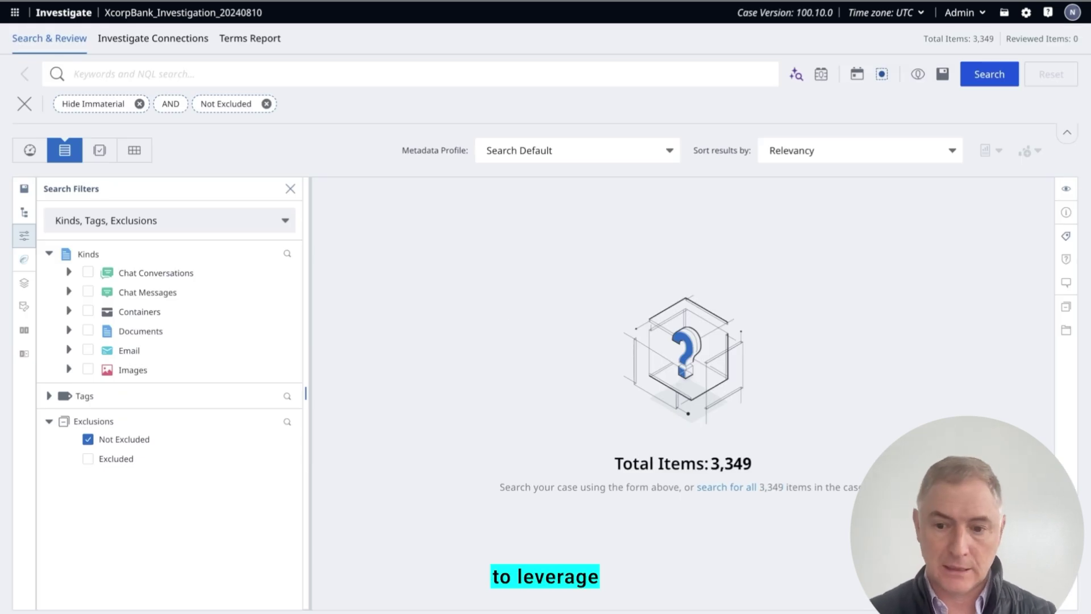
click(251, 74)
text(accoun)
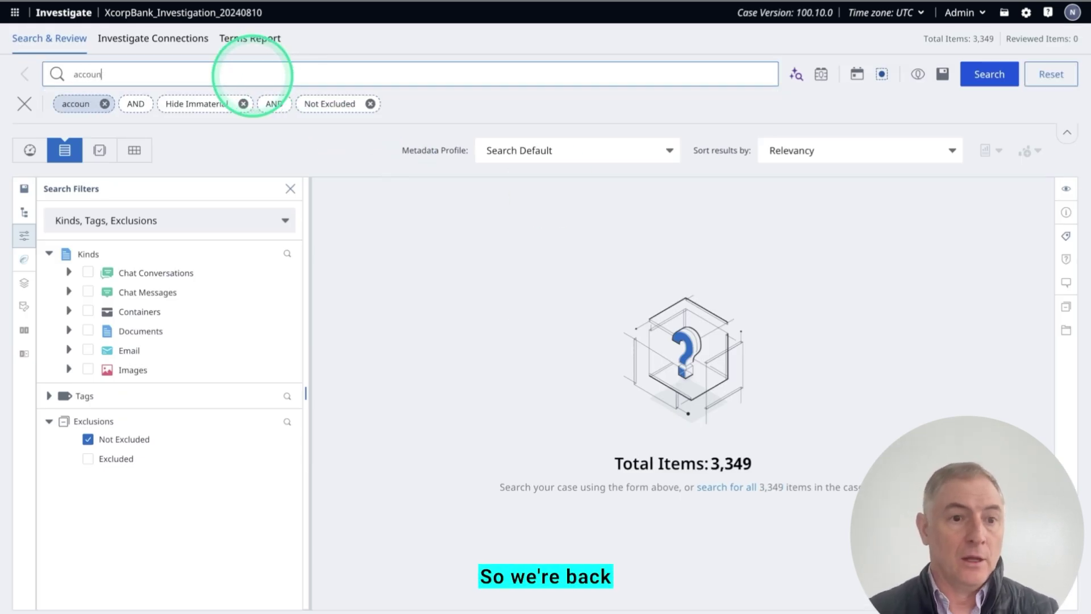
text(t list)
key(Return)
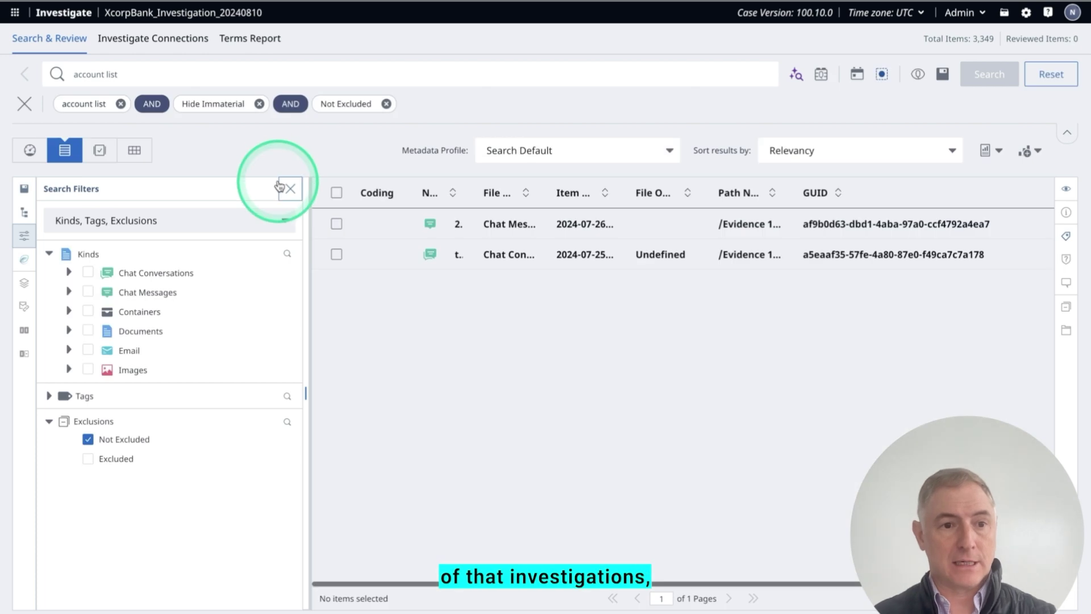
Step: Close the search filters, preview the chat message result and read its conversation through to the bitcoin wallet message
click(290, 188)
click(286, 225)
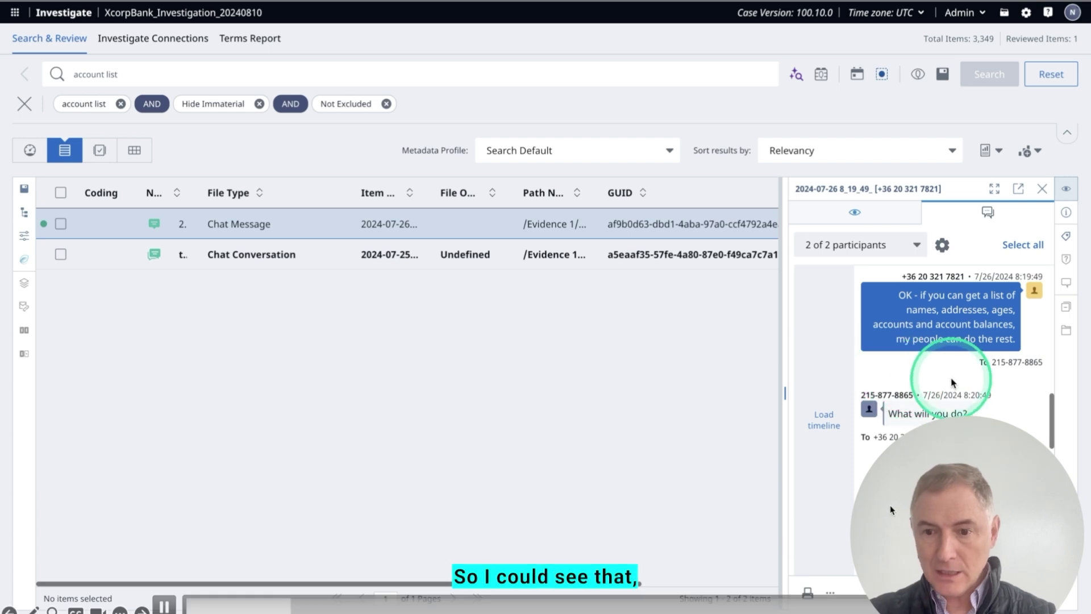
scroll(947, 384, down, 3)
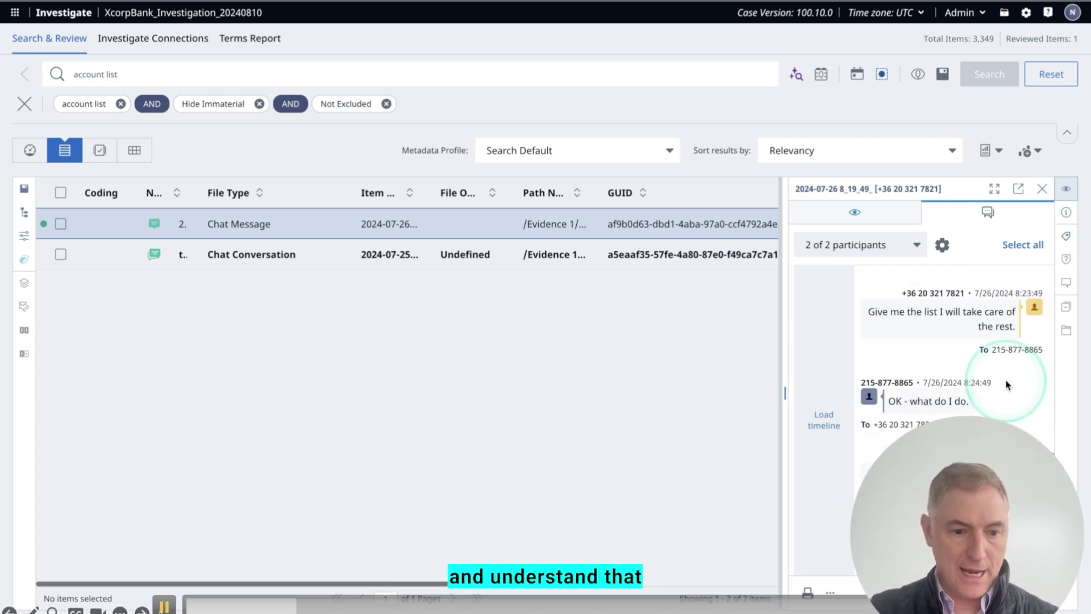
scroll(1006, 385, down, 1)
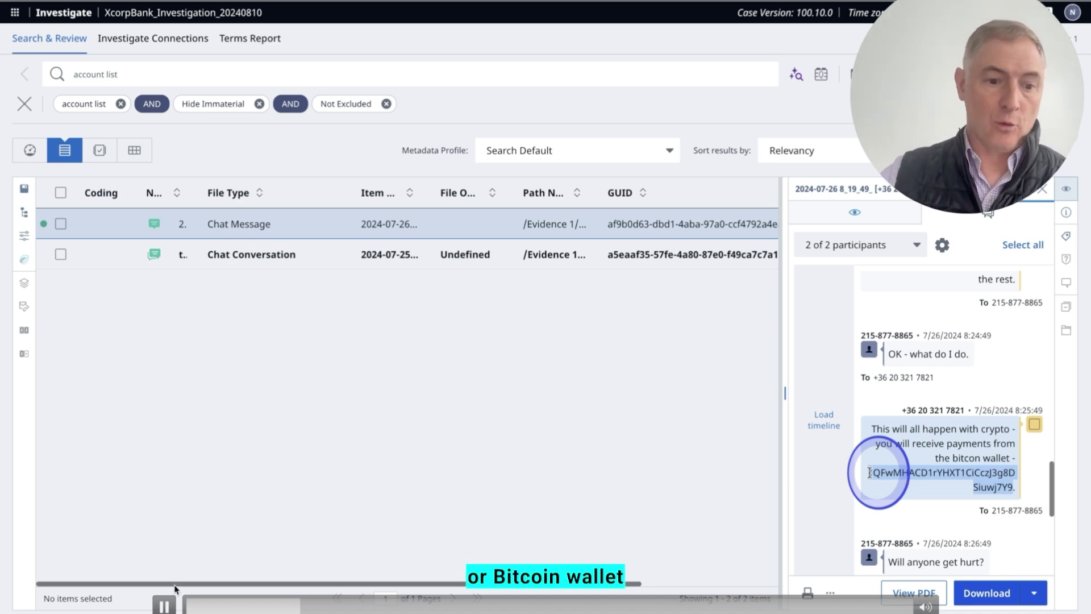
Step: Run Fuzzy Search Graph on the bitcoin wallet address in the chat and expand the chat message and wallet nodes
click(165, 606)
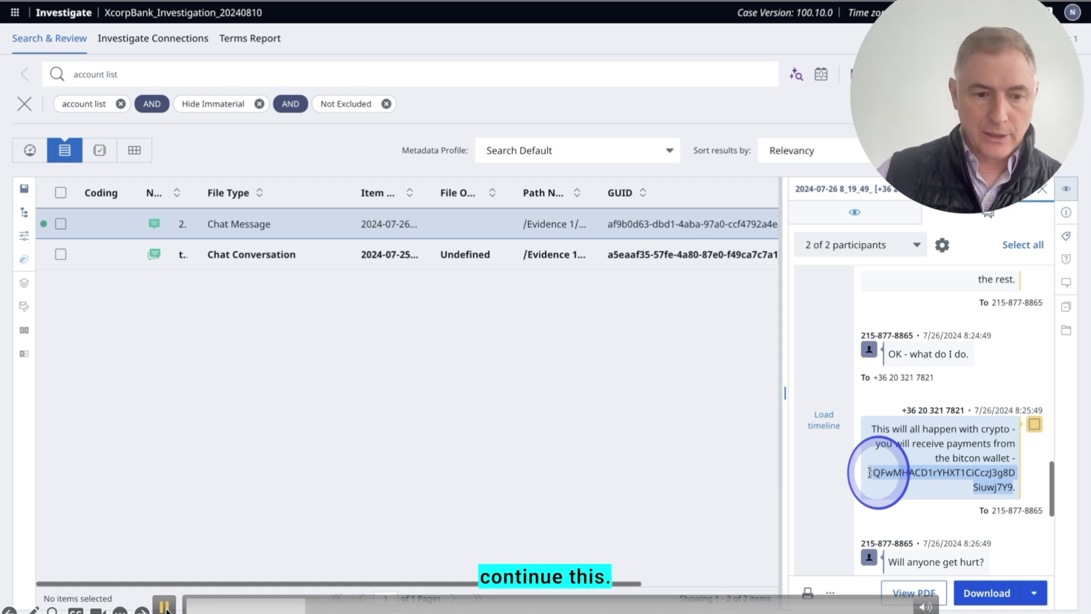
right_click(938, 472)
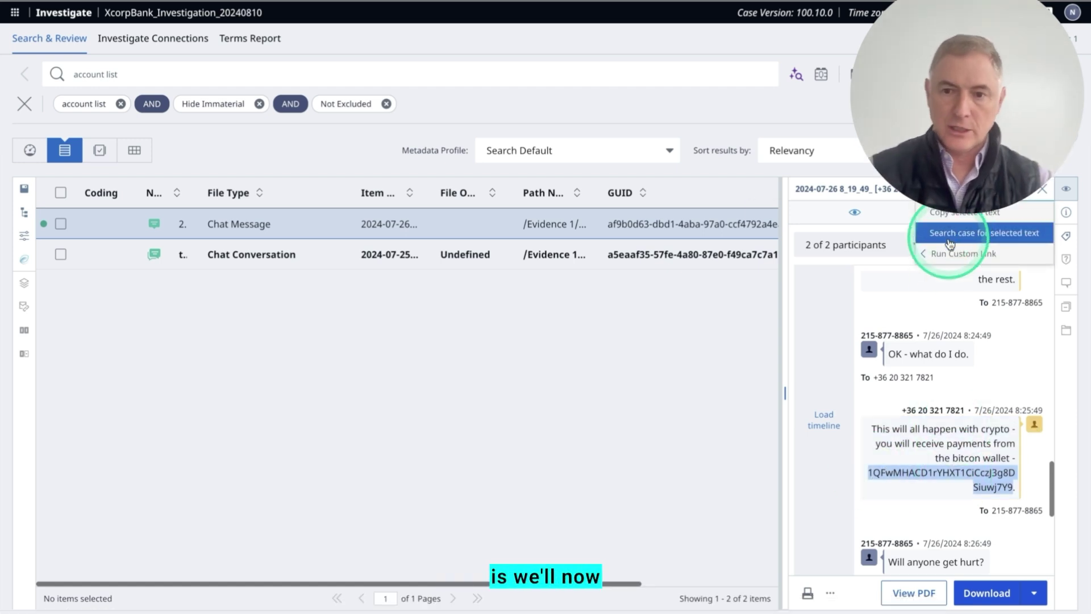
mouse_move(948, 257)
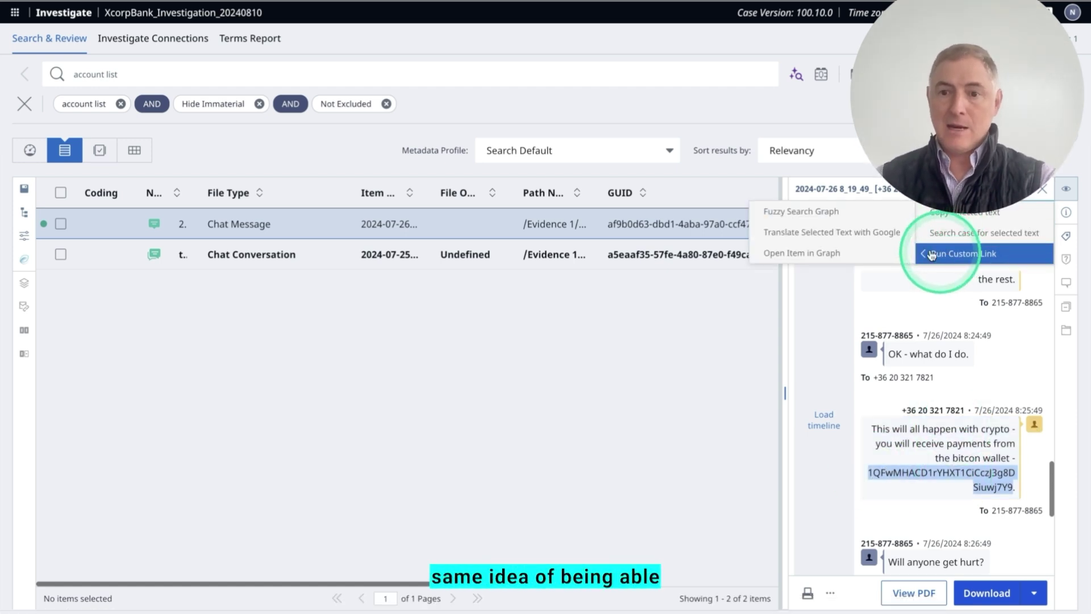
click(807, 211)
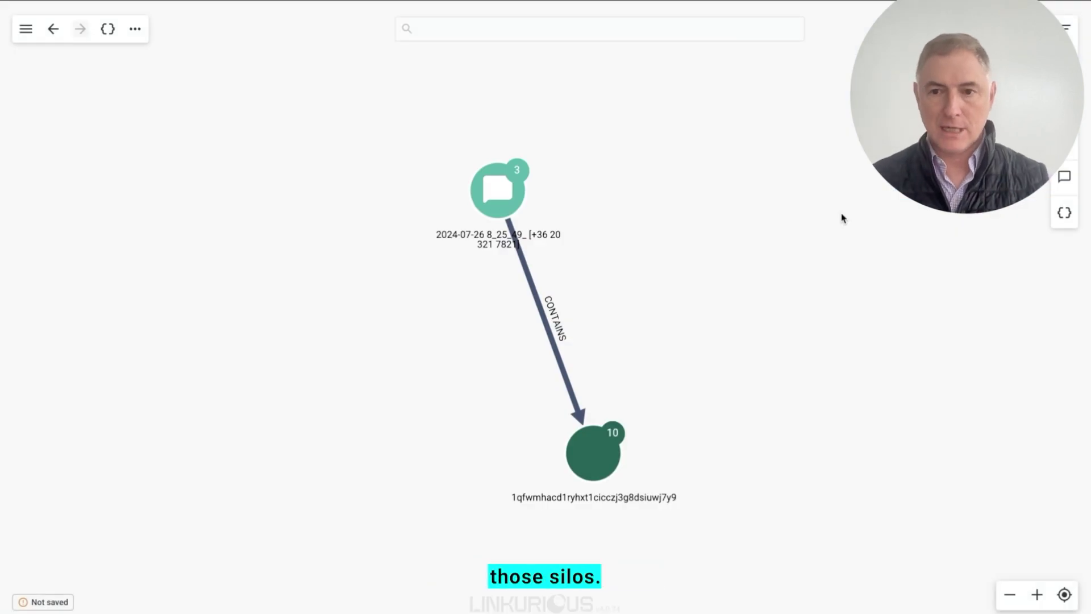
double_click(499, 202)
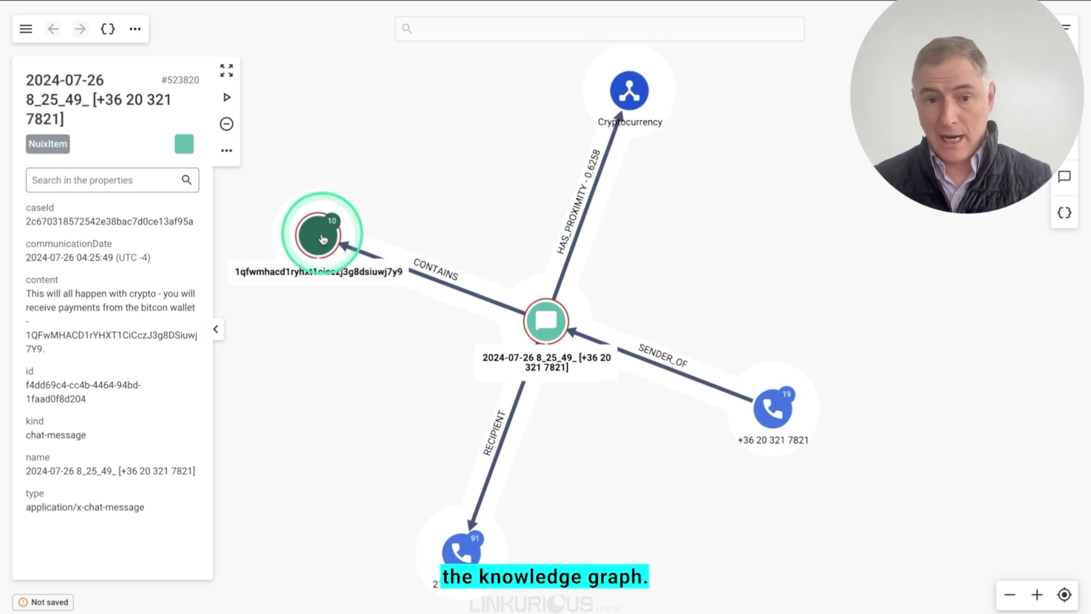
double_click(318, 235)
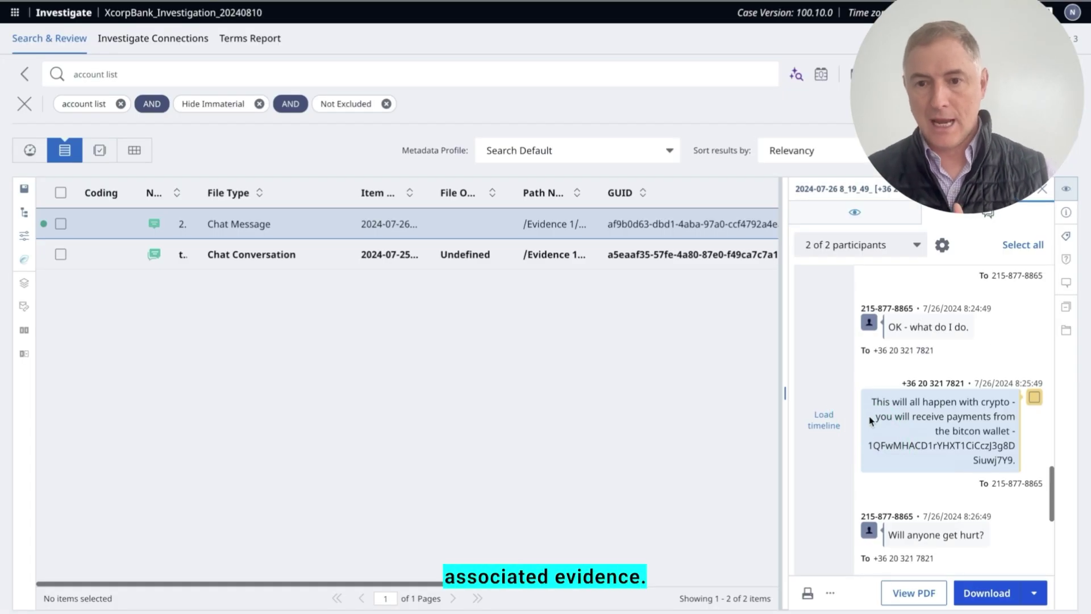
Step: Translate the Russian text in the chat conversation with the Translate Selected Text with Google custom link
scroll(871, 421, down, 1)
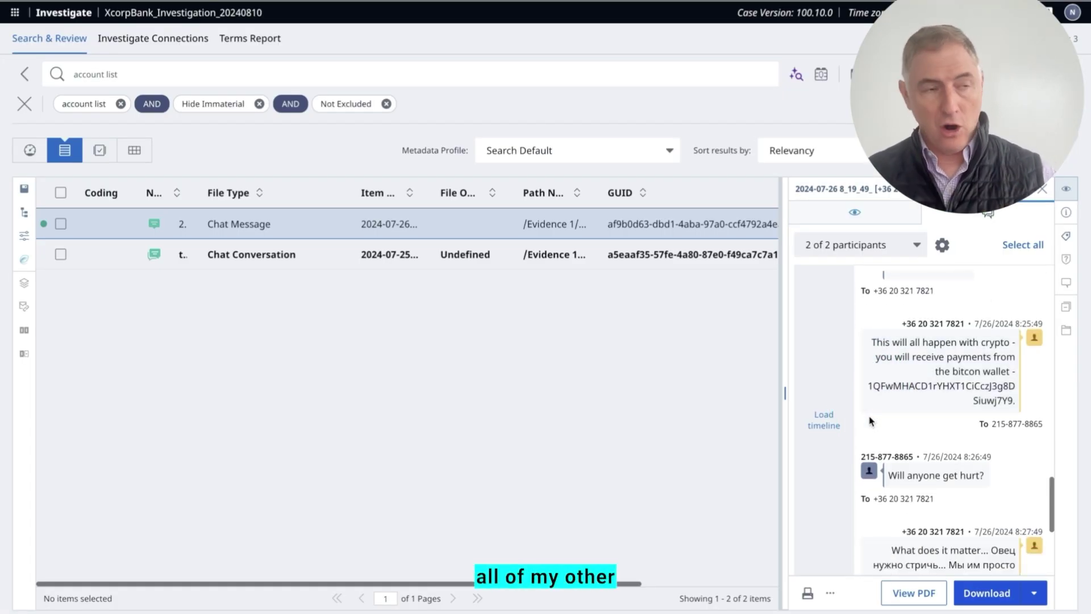
scroll(871, 421, down, 1)
scroll(871, 421, down, 3)
drag(992, 339, 1017, 401)
right_click(957, 375)
mouse_move(935, 316)
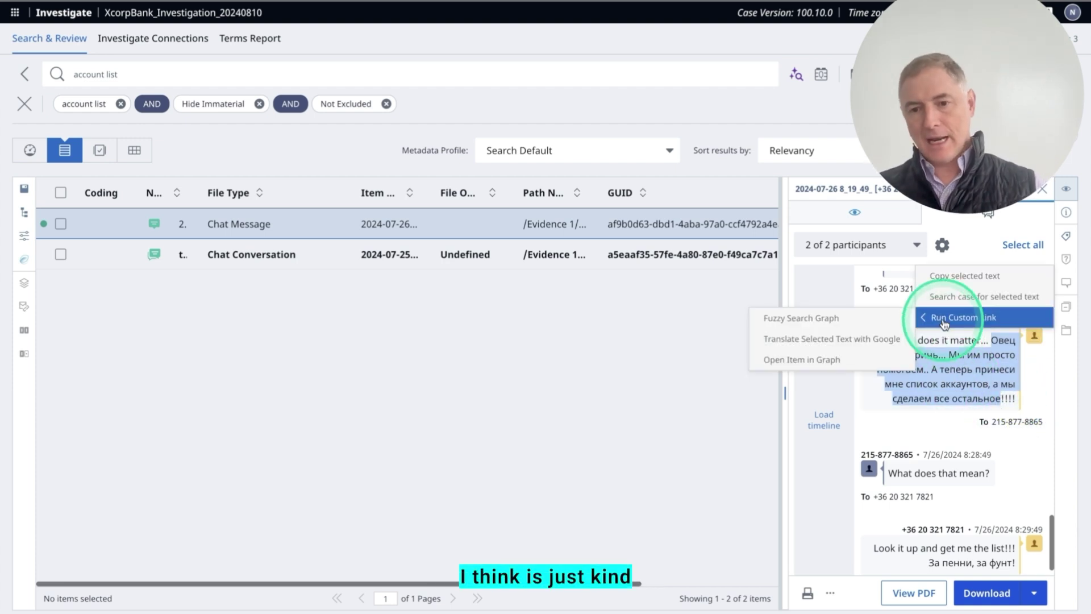
click(834, 339)
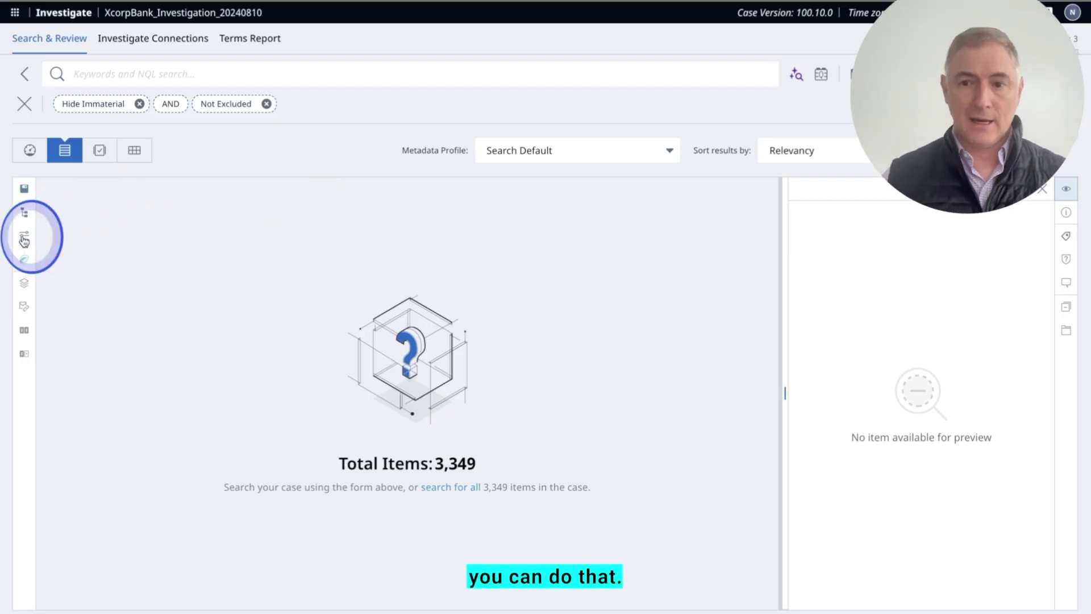
Step: Filter the case to Chat Messages and open all the resulting items in Investigate Connections
click(24, 239)
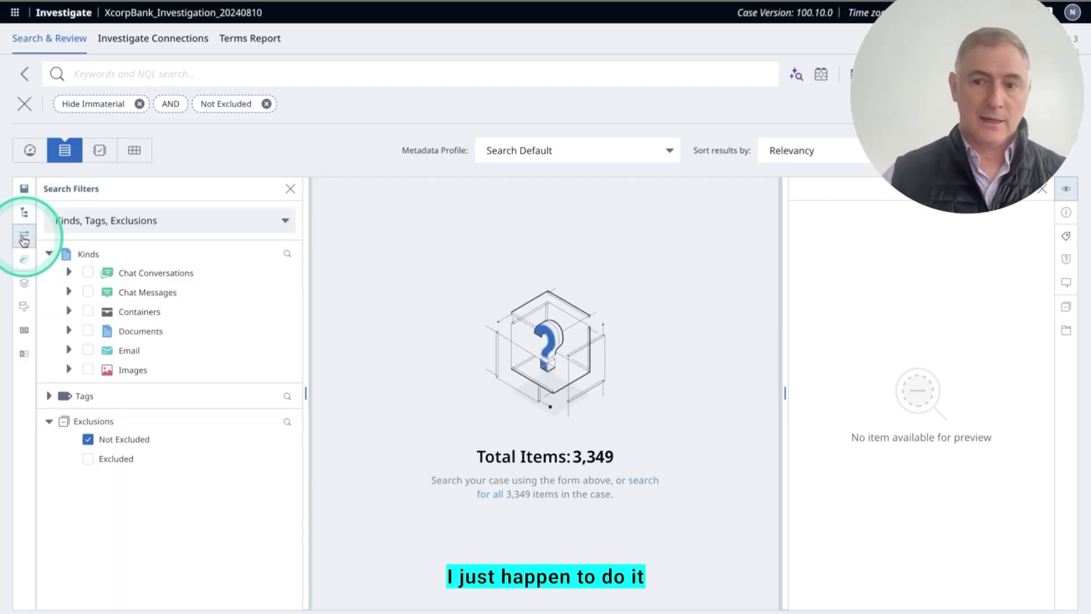
click(88, 293)
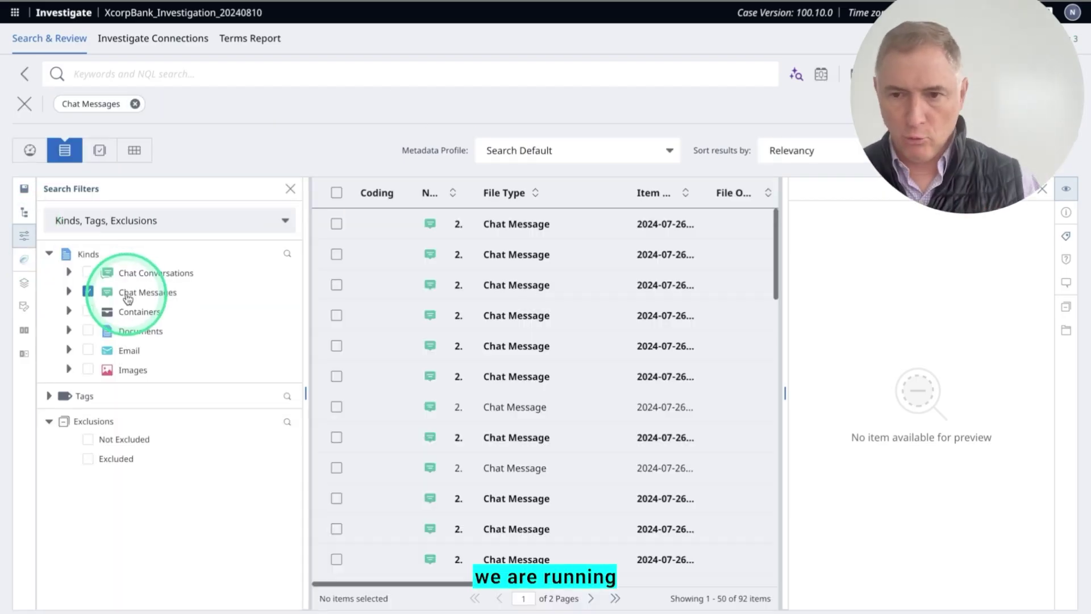
click(321, 192)
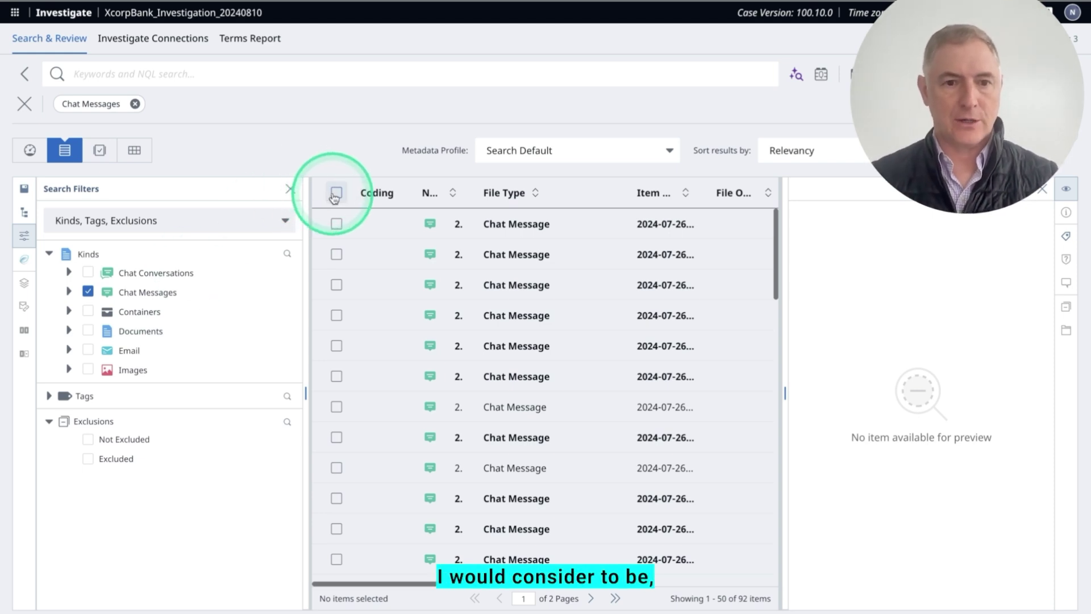
click(337, 194)
right_click(395, 249)
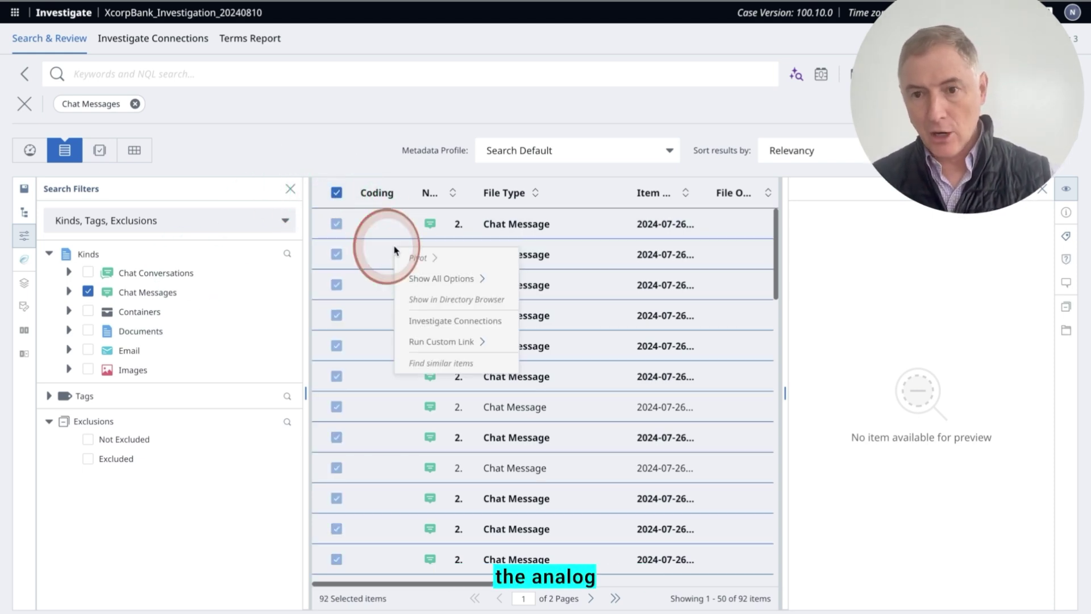
click(431, 323)
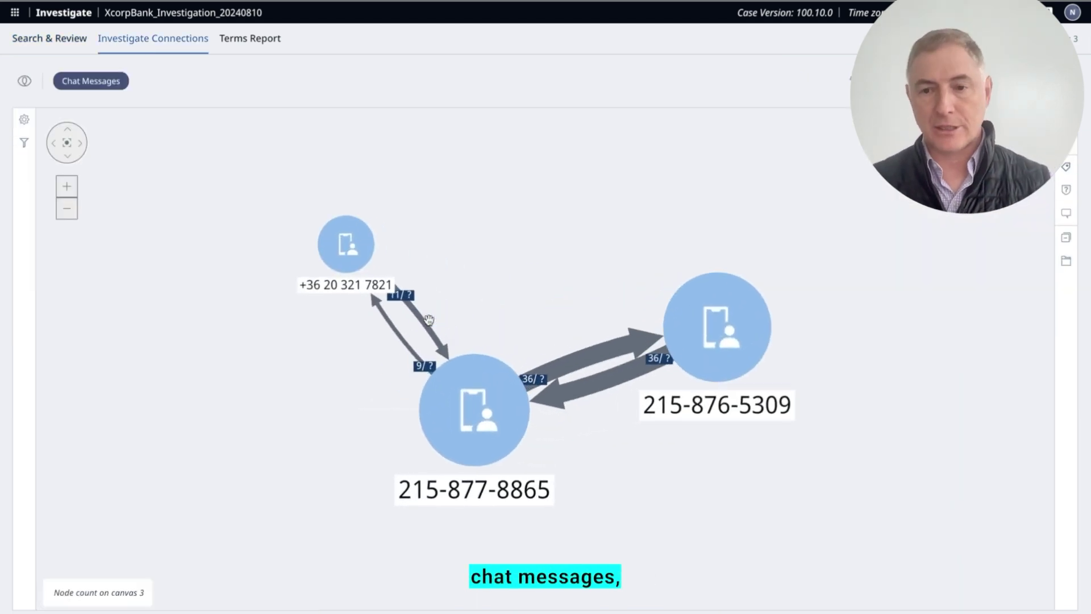
Step: Show the relationship information for an arrow between the two largest phone nodes and preview its first responsive chat message
click(533, 379)
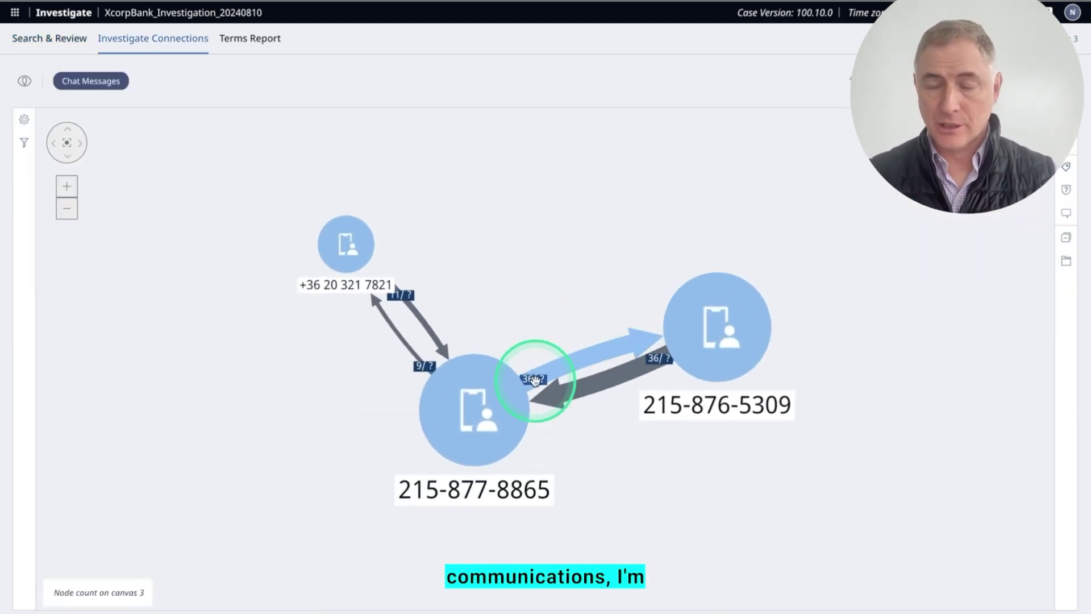
click(618, 479)
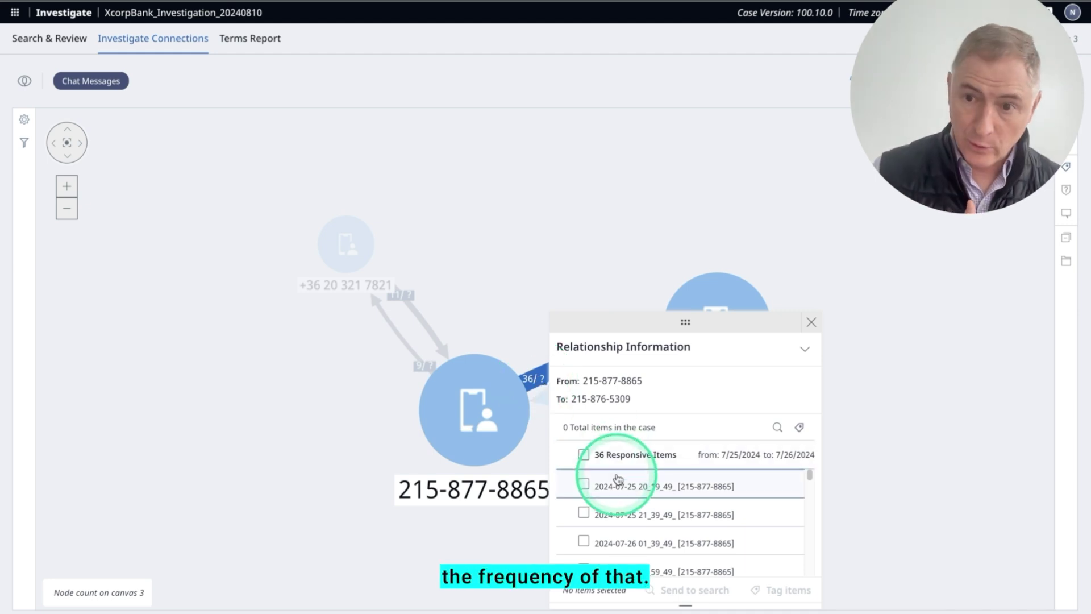
click(618, 488)
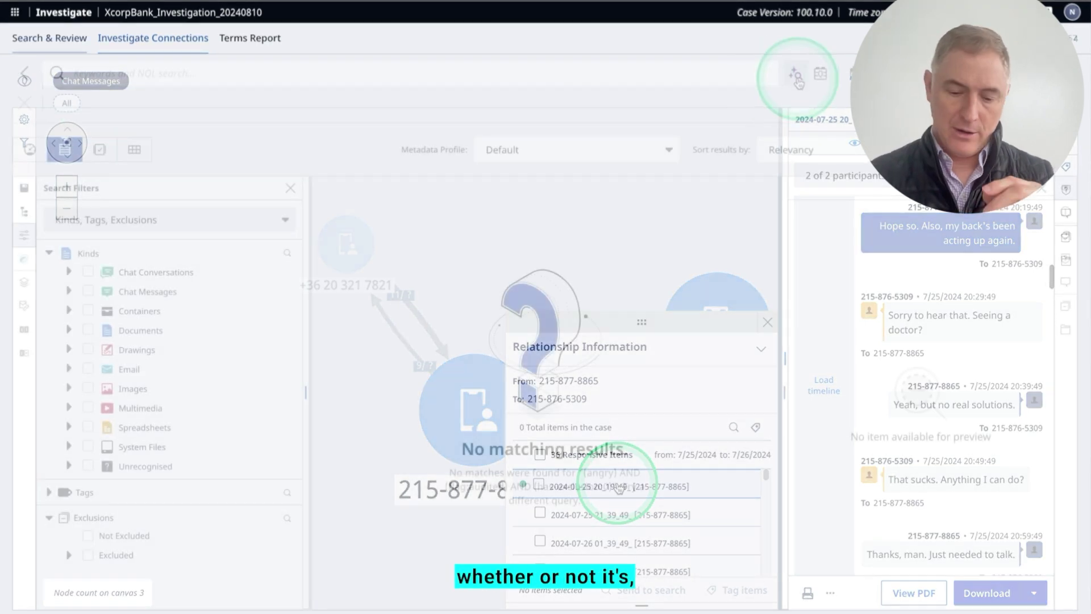
Step: Define a semantic text search for "I am desperate for some cash" with a score filter of 0.92
click(761, 136)
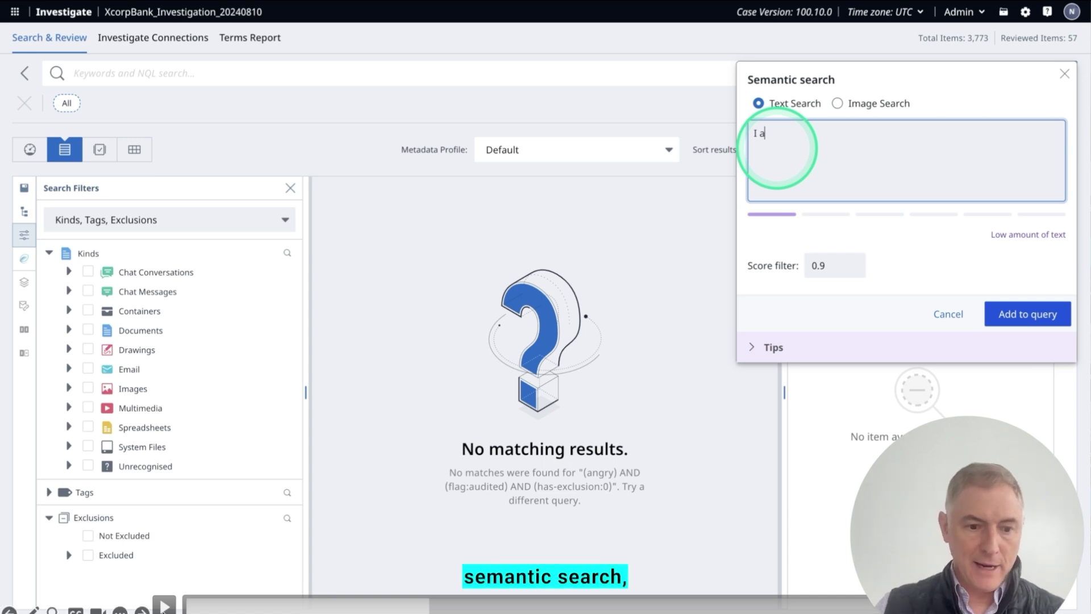
text(des)
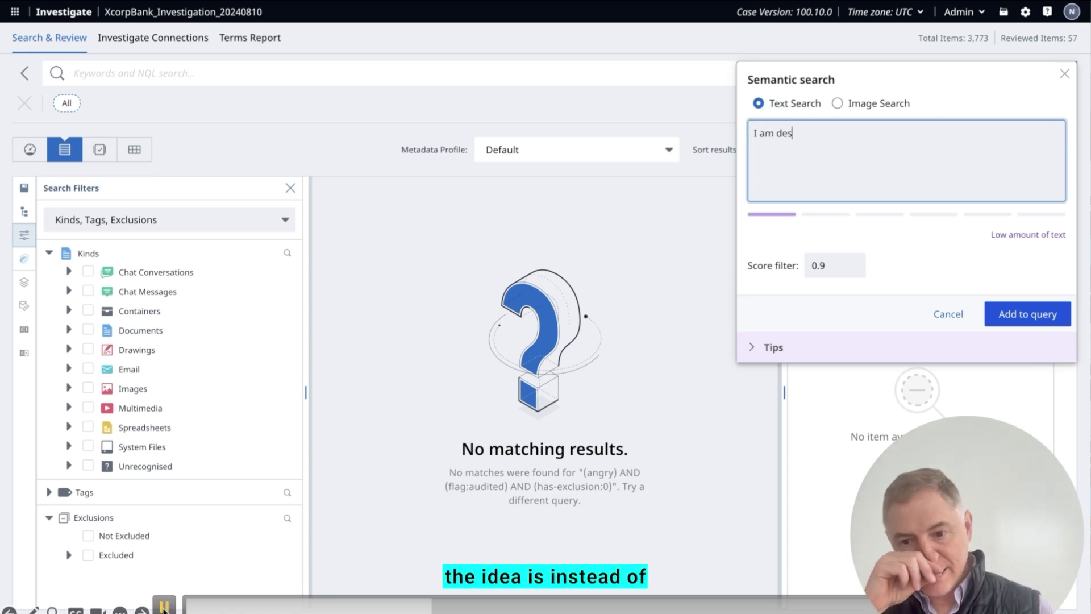
text(perate for )
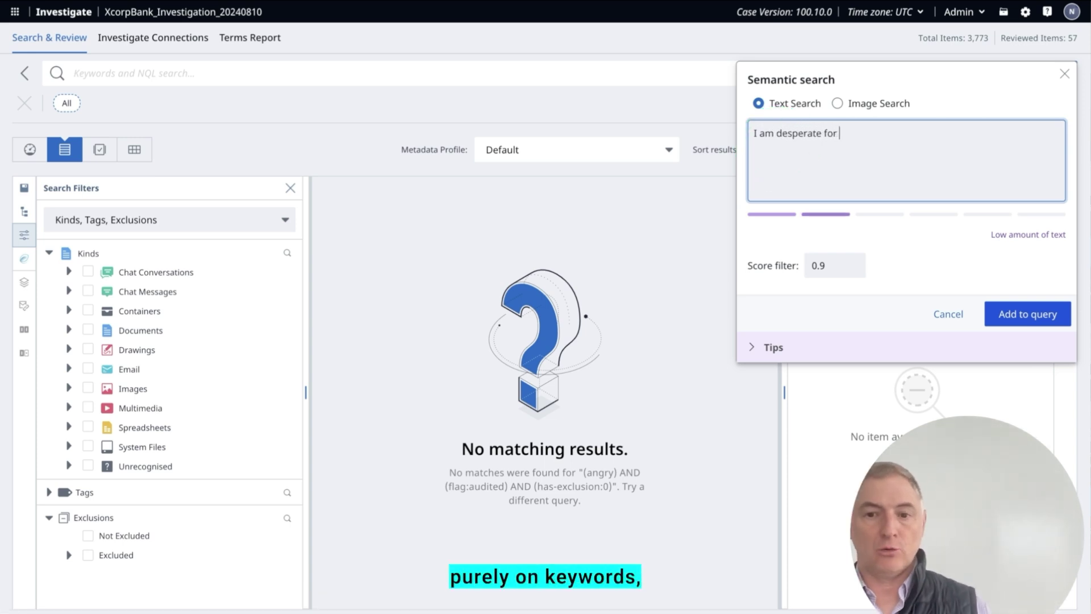
text(some cash)
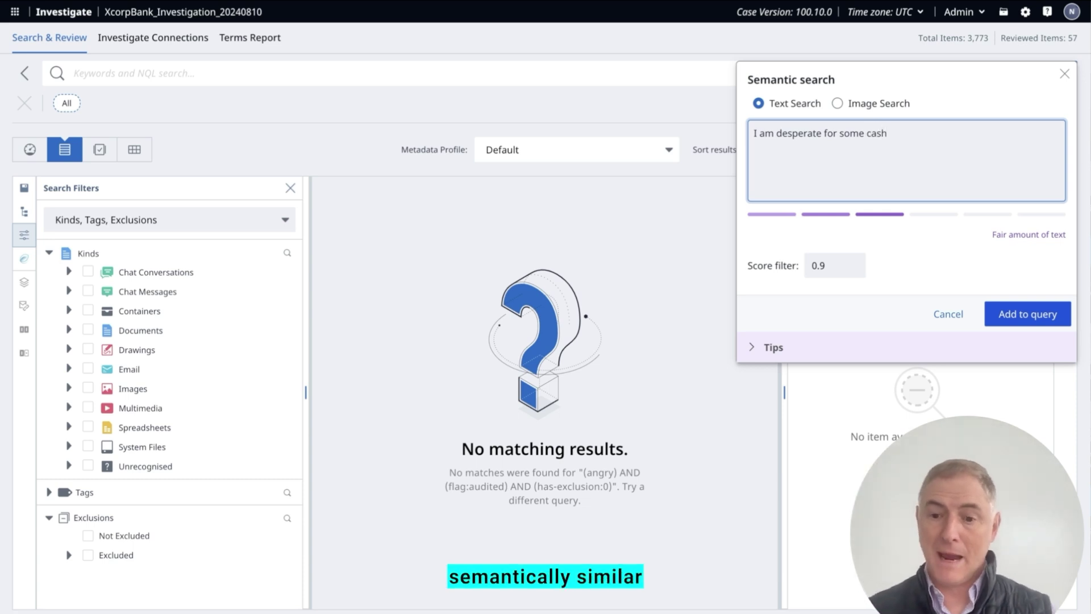
click(839, 269)
text(2)
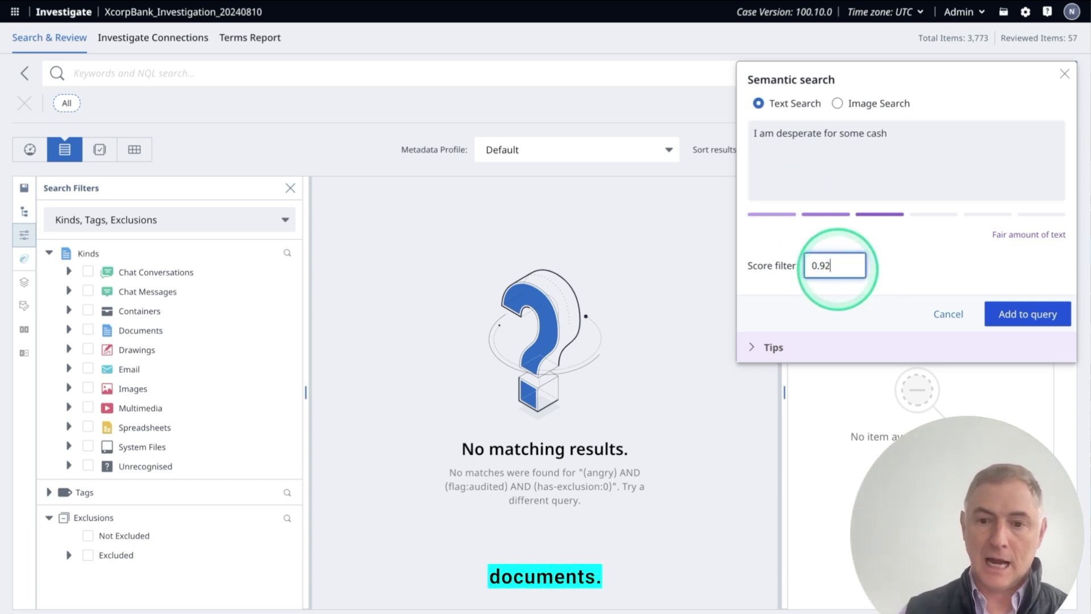
Step: Add the semantic text to the query, run the search and preview the highest-scoring chat message
click(999, 318)
click(970, 83)
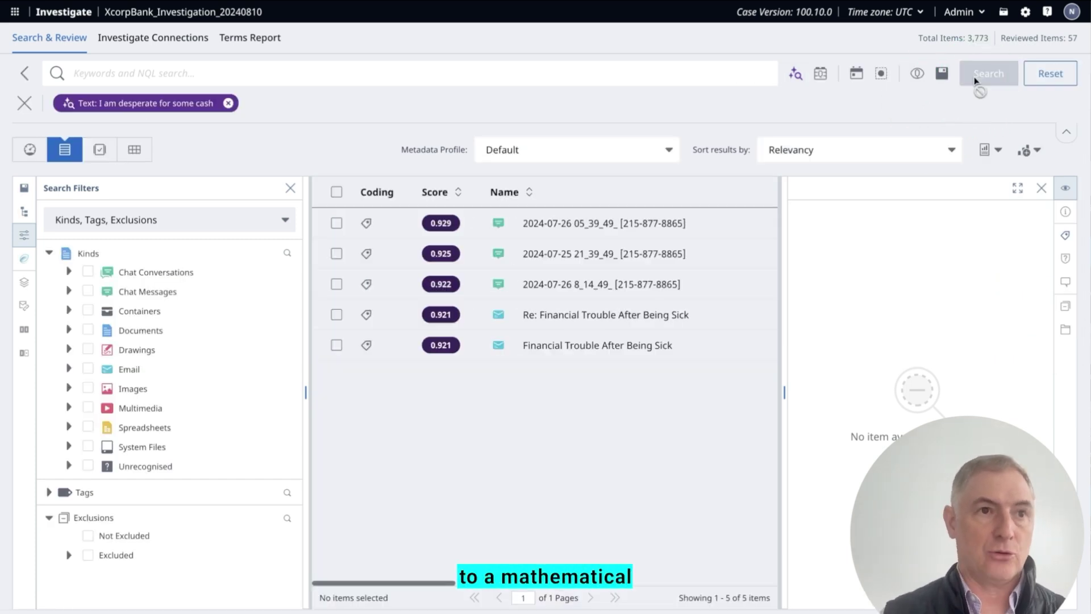
click(684, 224)
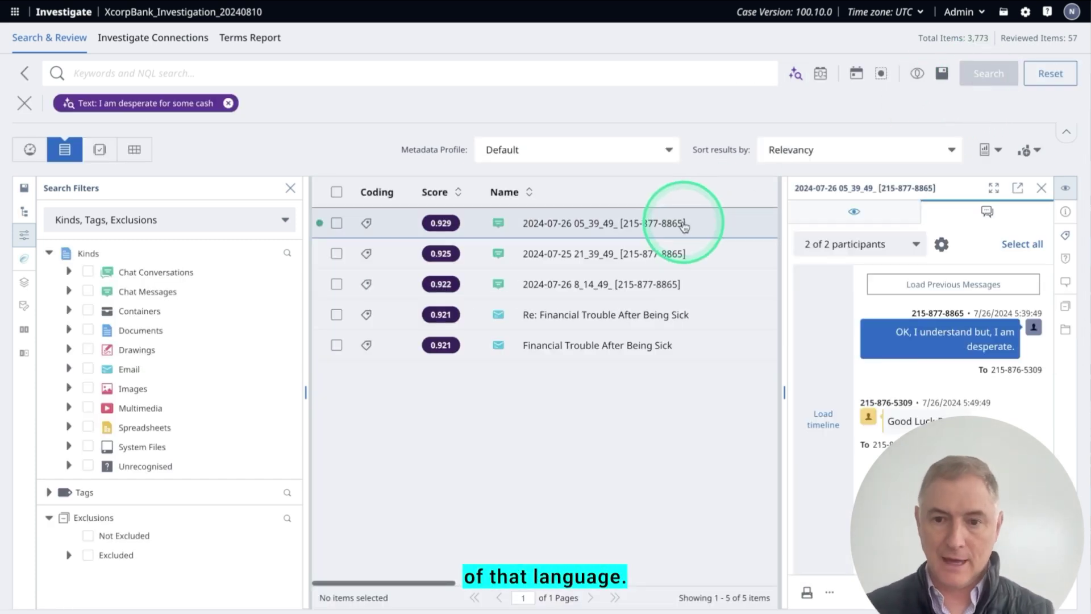
Step: Preview the second-highest-scoring chat message and the two "Financial Trouble After Being Sick" emails
drag(936, 525, 63, 52)
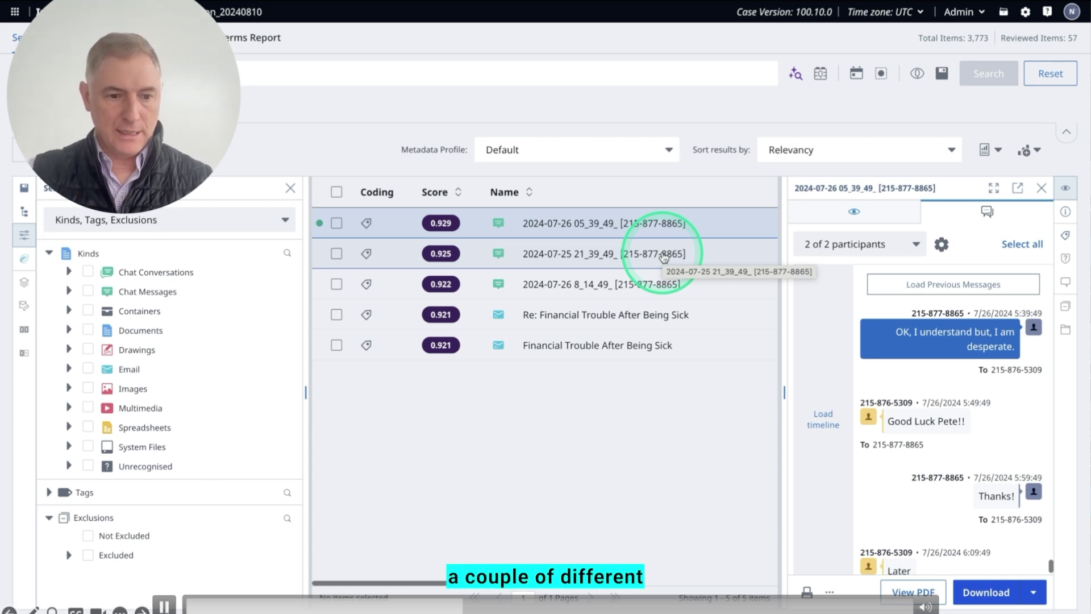
click(664, 257)
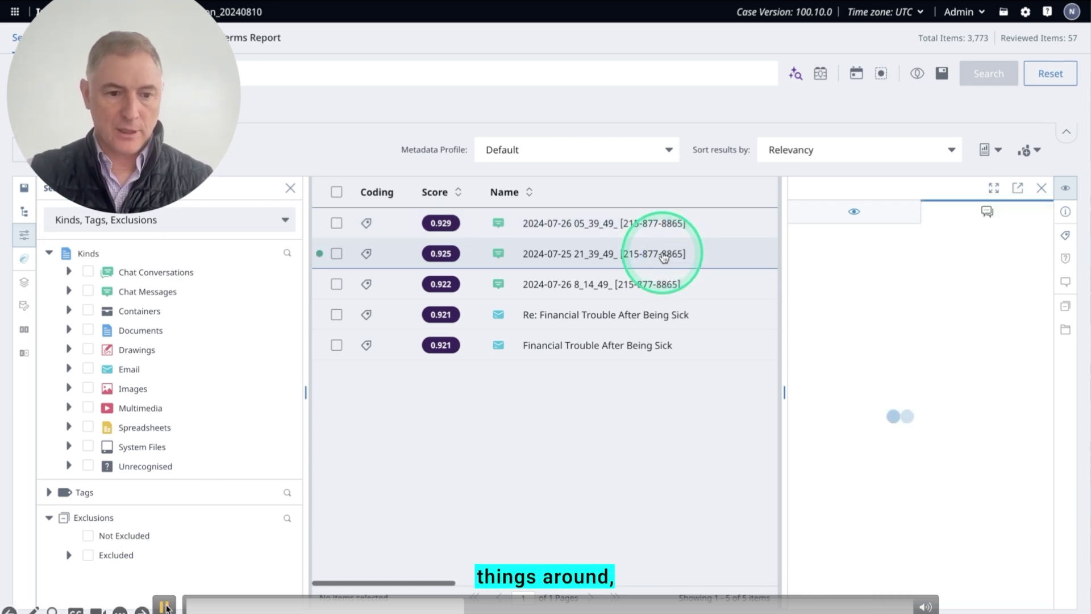
click(642, 313)
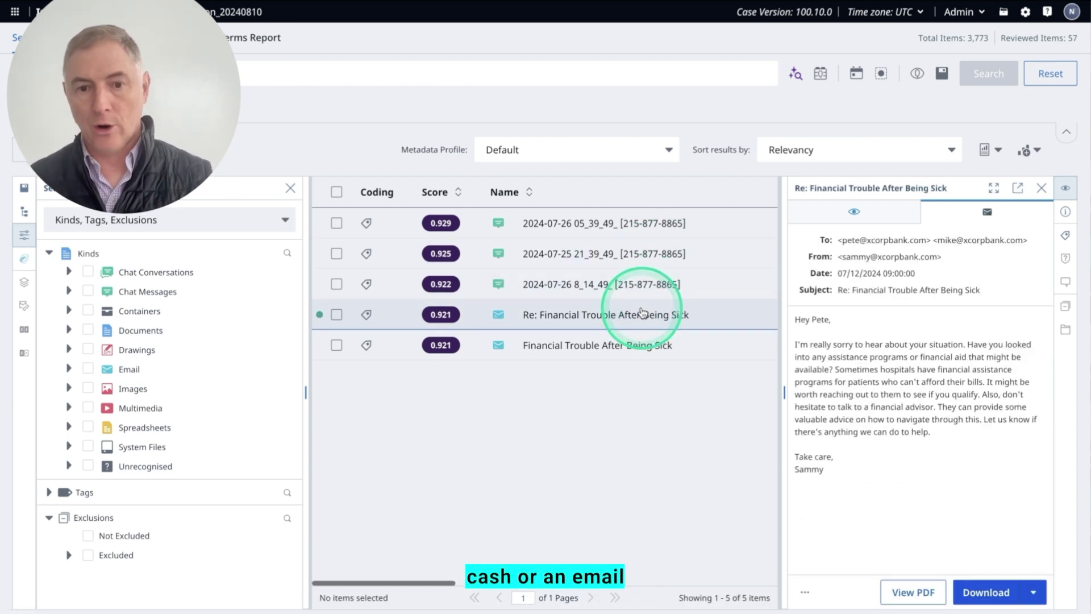
click(623, 353)
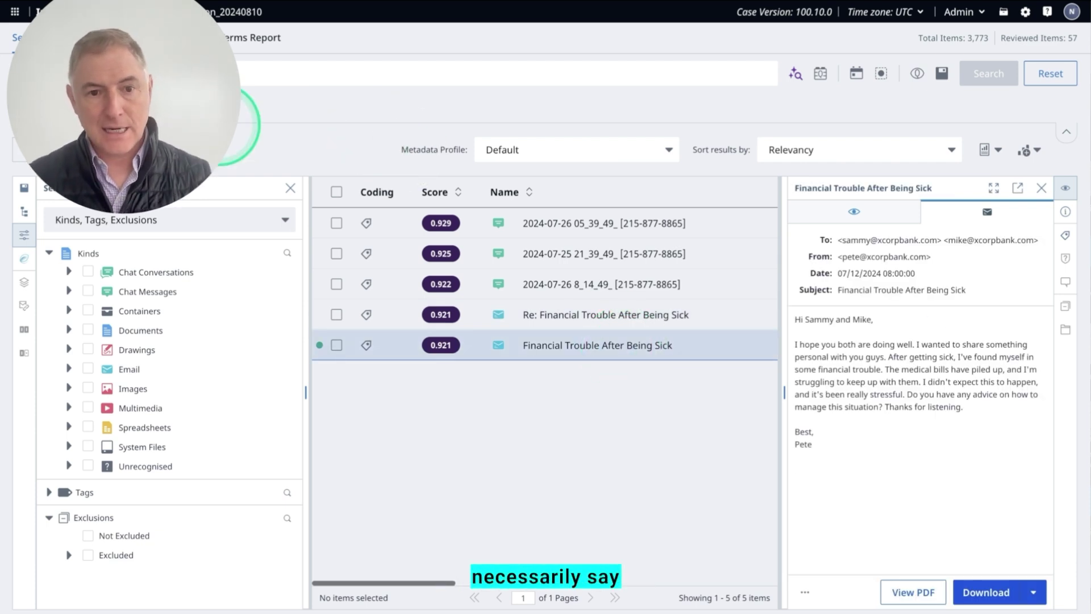
Step: Lower the score filter of the "I am desperate for some cash" semantic query to 0.91 and rerun the search
click(165, 107)
click(829, 265)
key(BackSpace)
text(1)
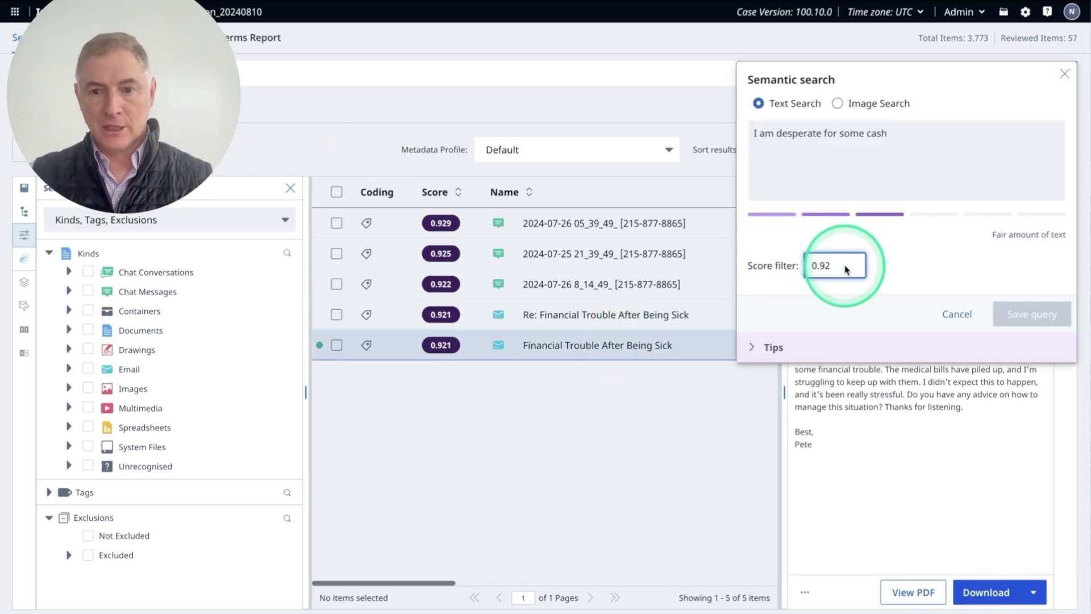
click(1021, 291)
click(1032, 314)
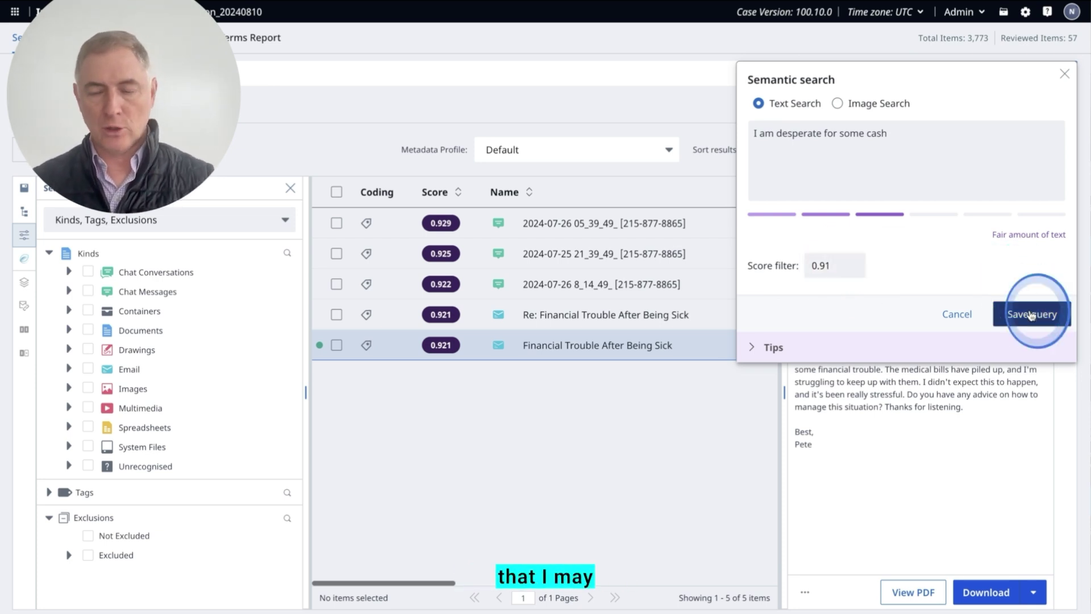
click(1031, 314)
click(988, 73)
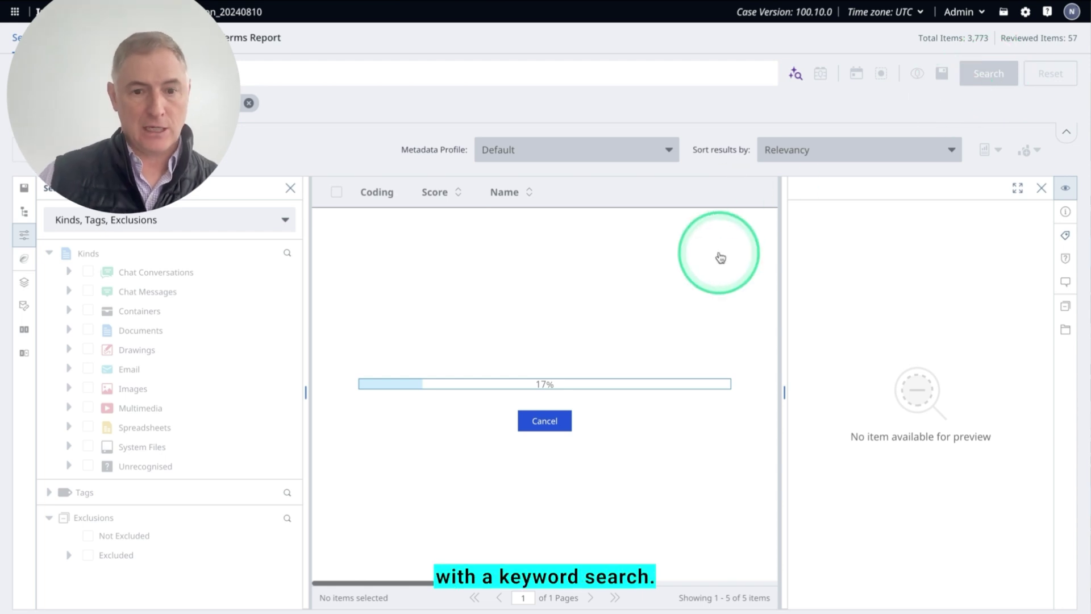
Step: Preview the chat message scored 0.920 and further lower-scoring items such as the "Re: Financial Trouble After Being Sick" email scored 0.918
scroll(719, 253, down, 2)
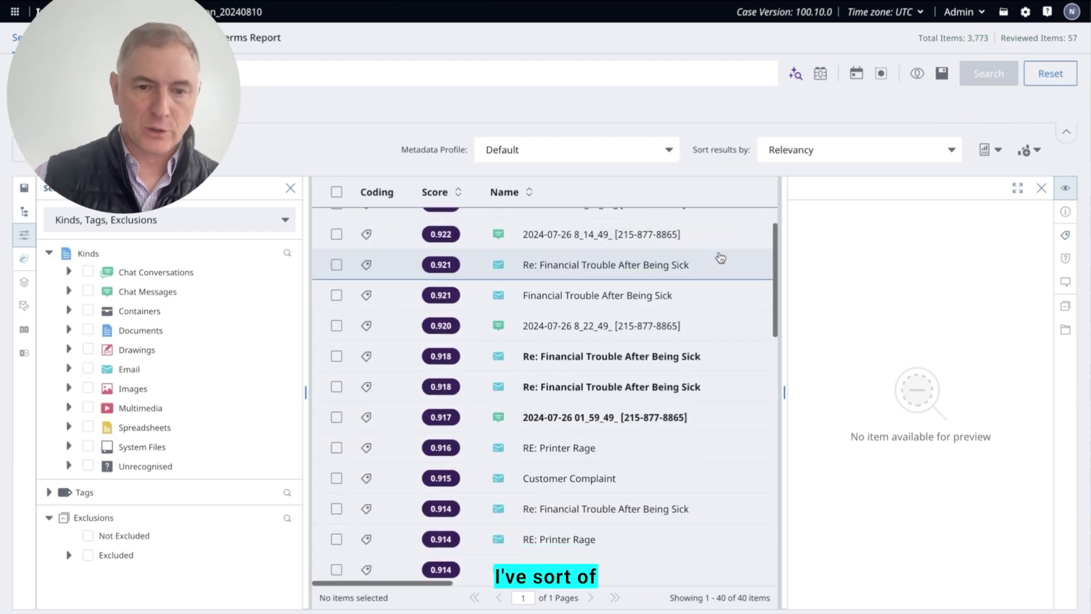
scroll(719, 253, up, 1)
click(658, 355)
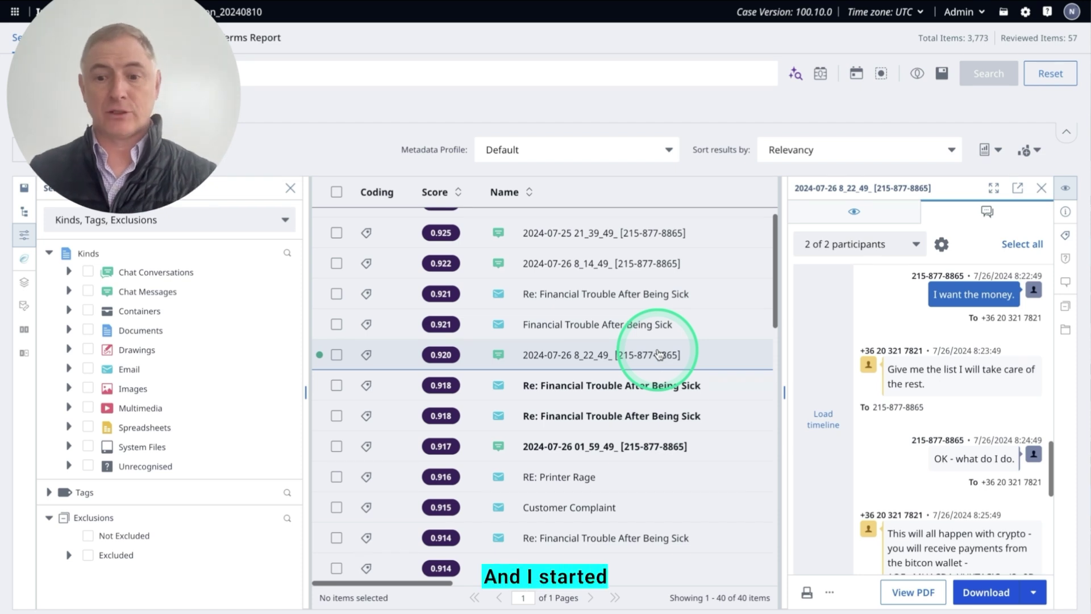
click(647, 391)
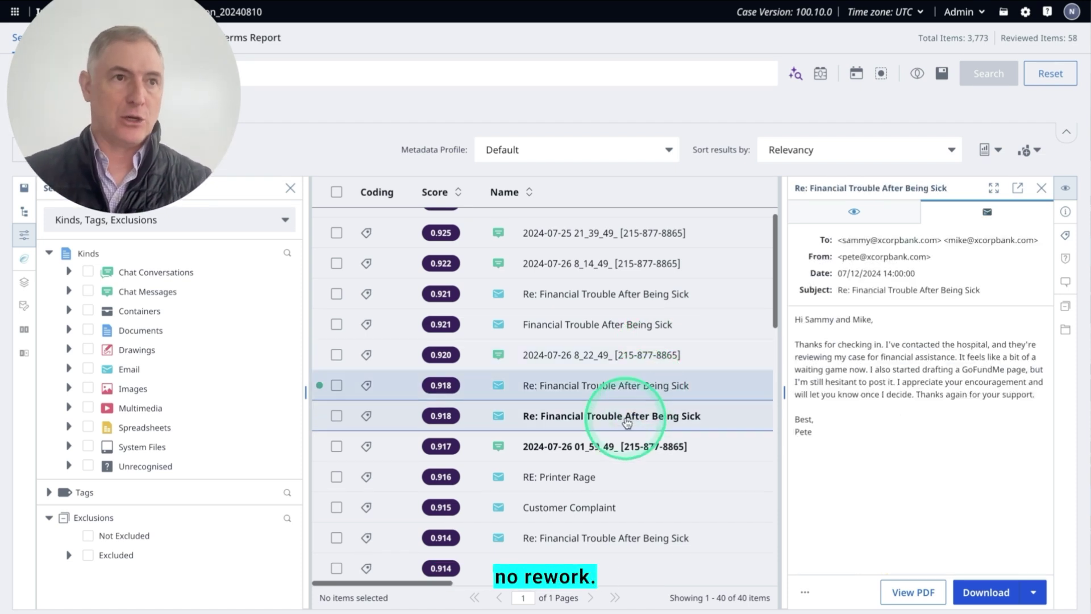
click(587, 539)
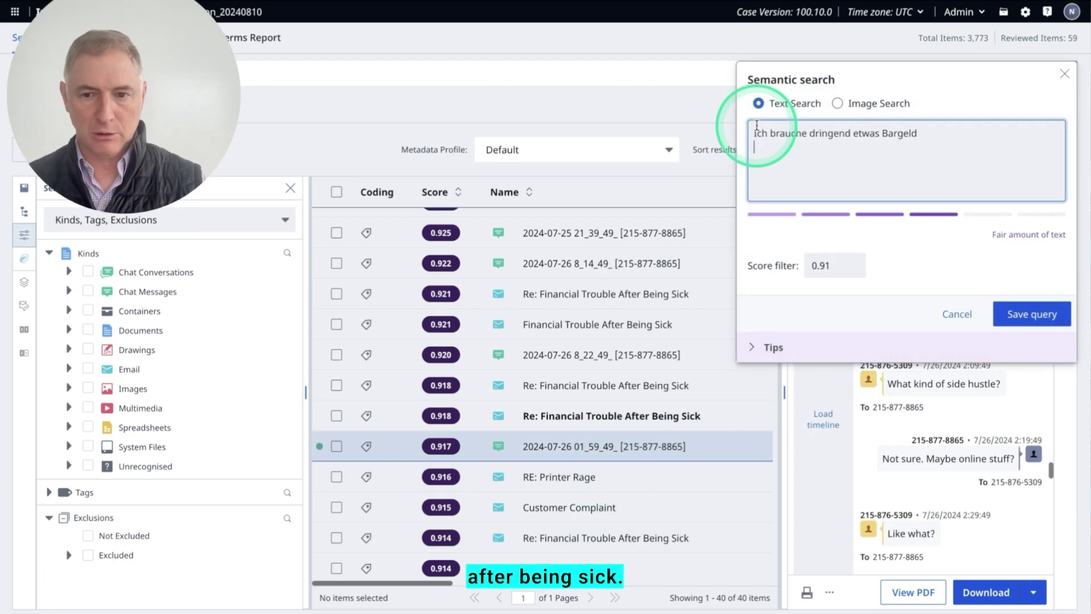
Step: Run a semantic text search for "Ich brauche dringend etwas Bargeld" with a score filter of 0.91 and preview the third result
click(1026, 318)
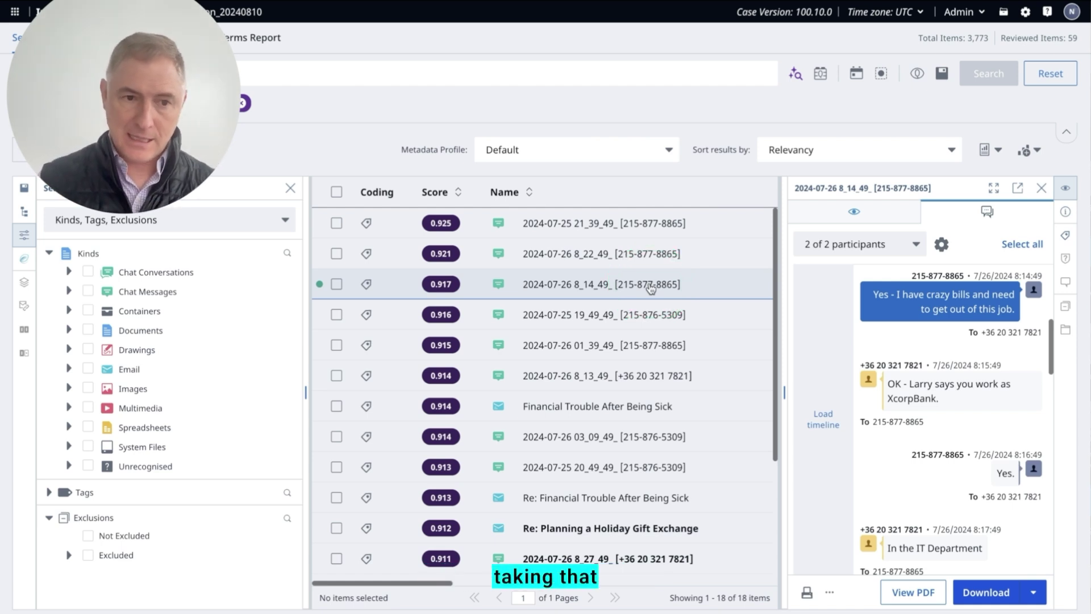
click(275, 147)
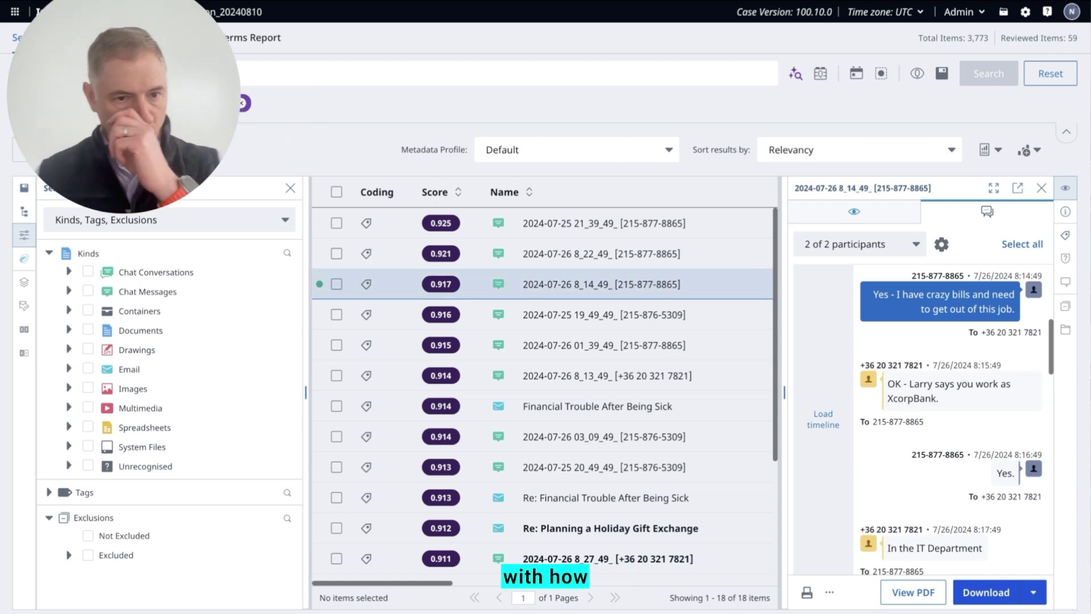
Step: Replace the semantic query text with "I hate this job" and run the search
click(796, 73)
drag(938, 129, 756, 132)
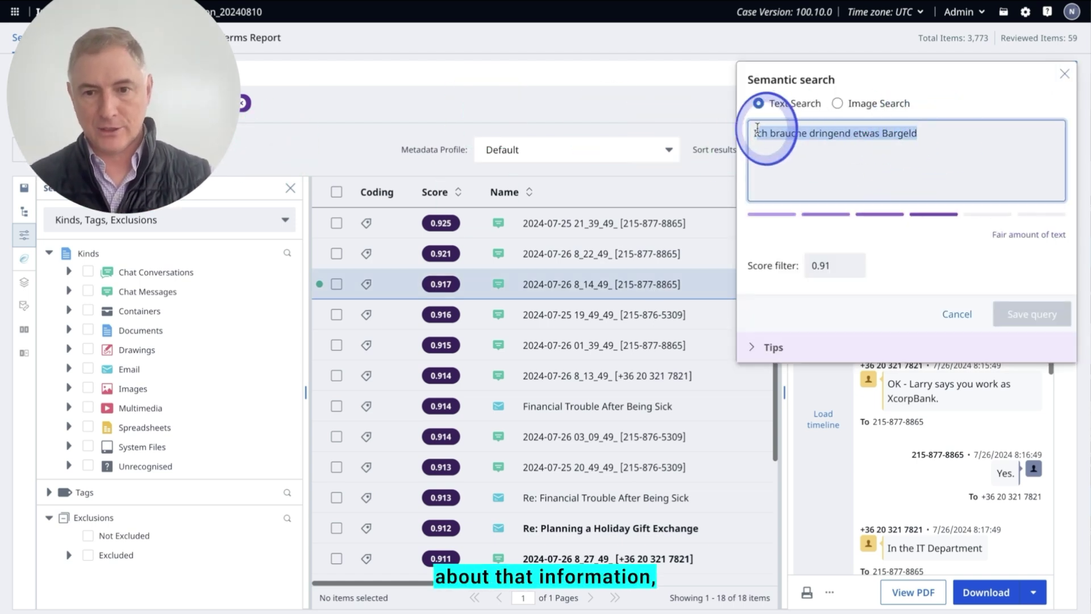
key(BackSpace)
text(I hate this job)
click(954, 172)
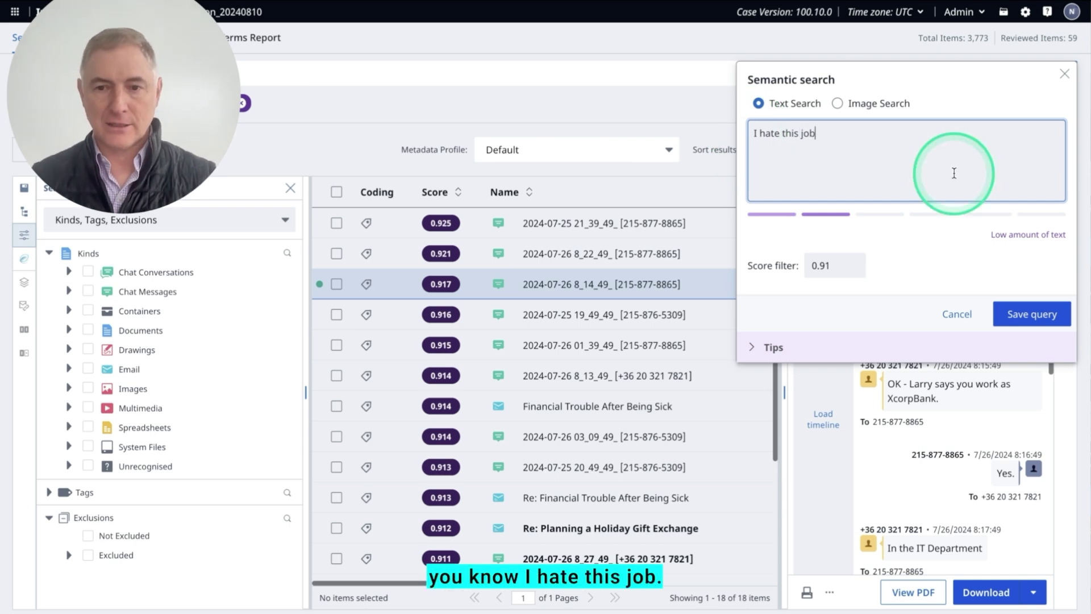
click(1028, 314)
click(986, 74)
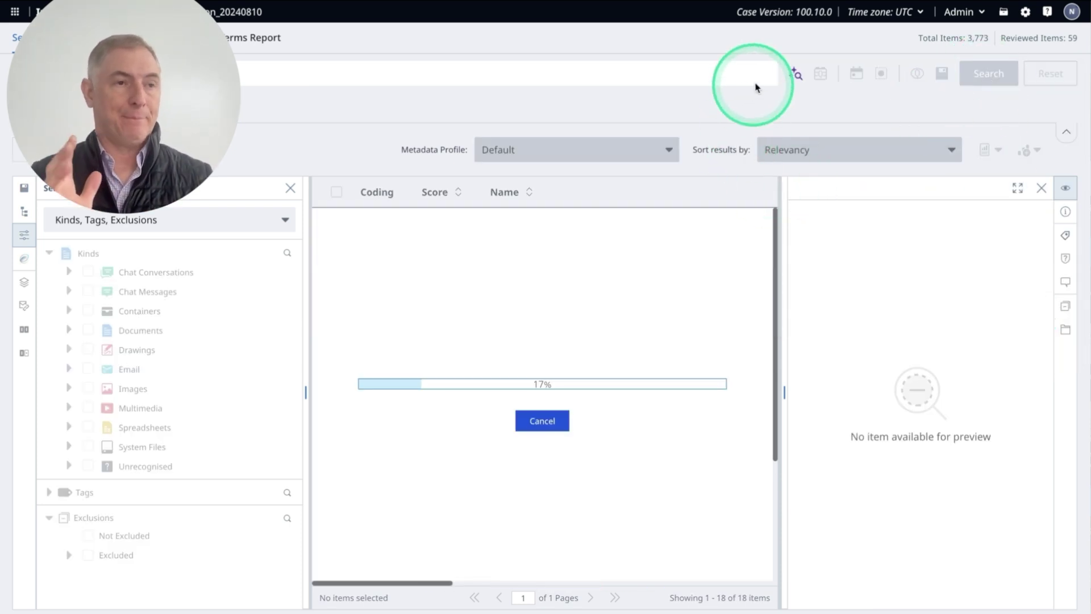
click(543, 319)
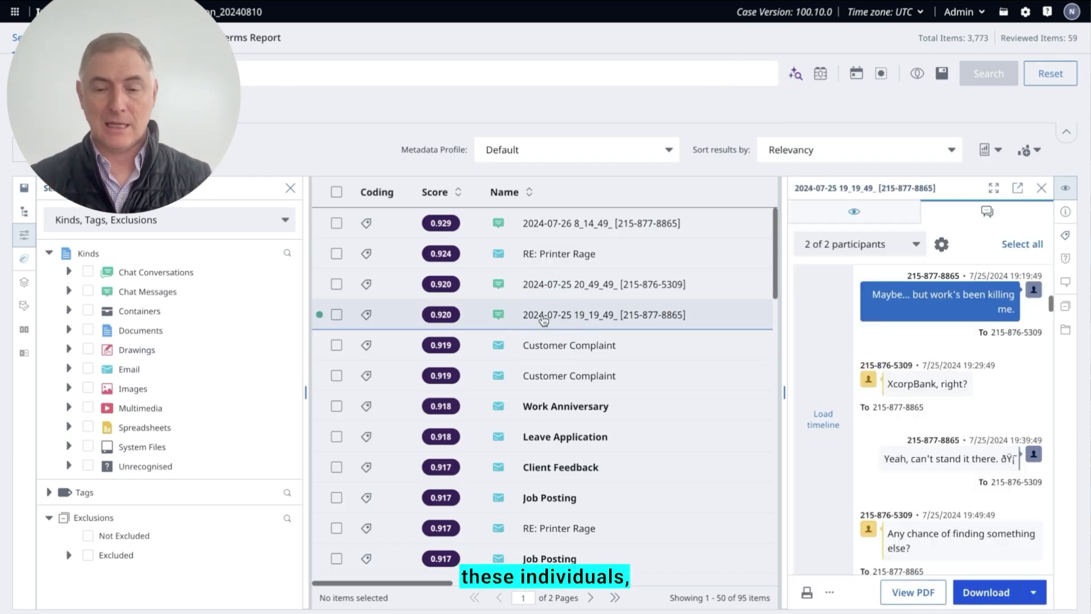
click(934, 310)
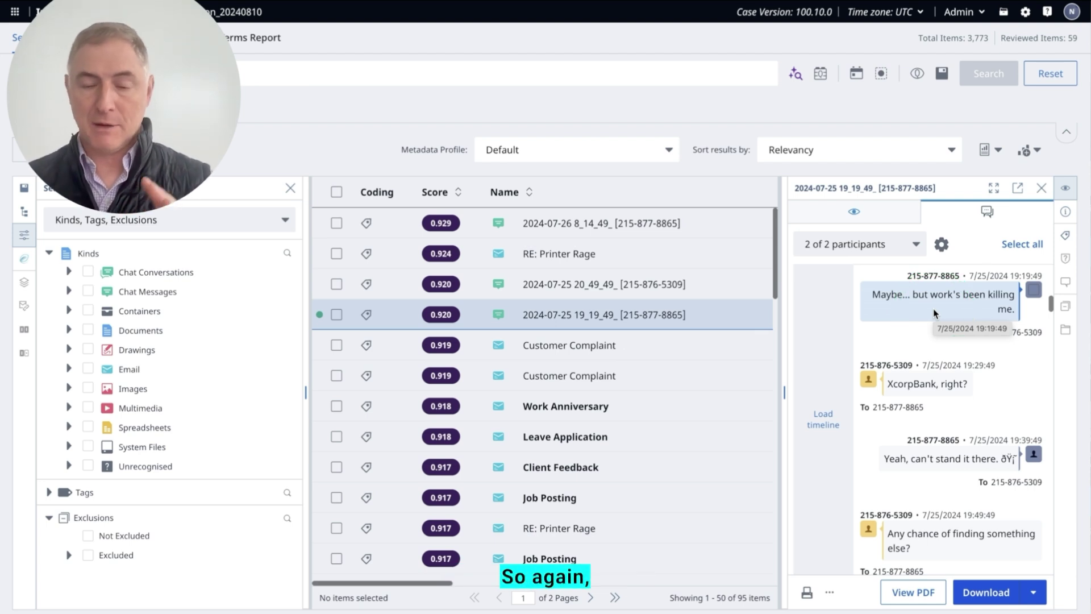
scroll(628, 428, down, 5)
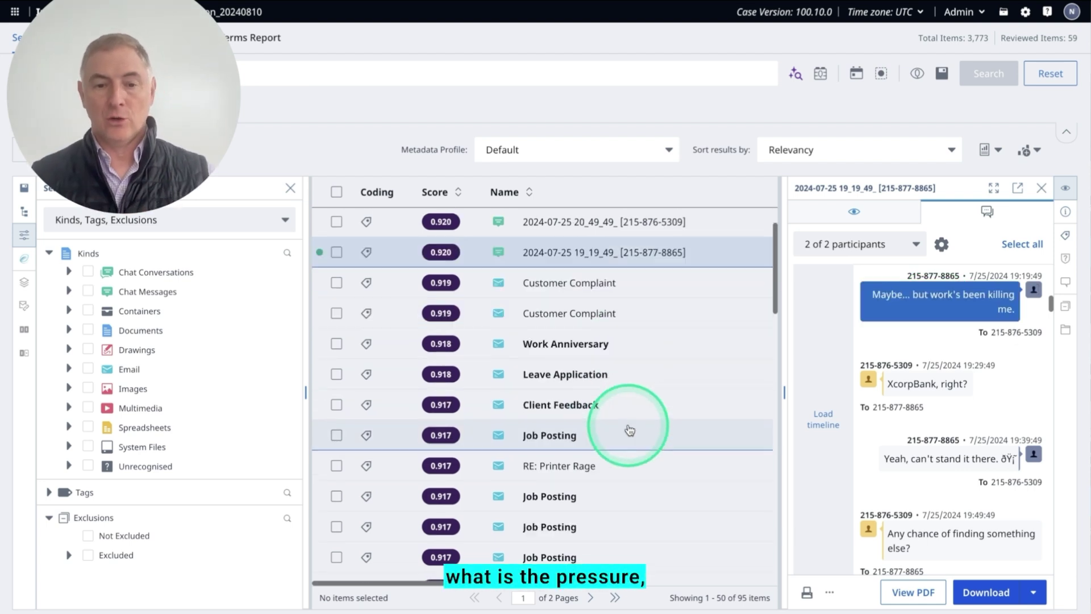
scroll(629, 430, down, 5)
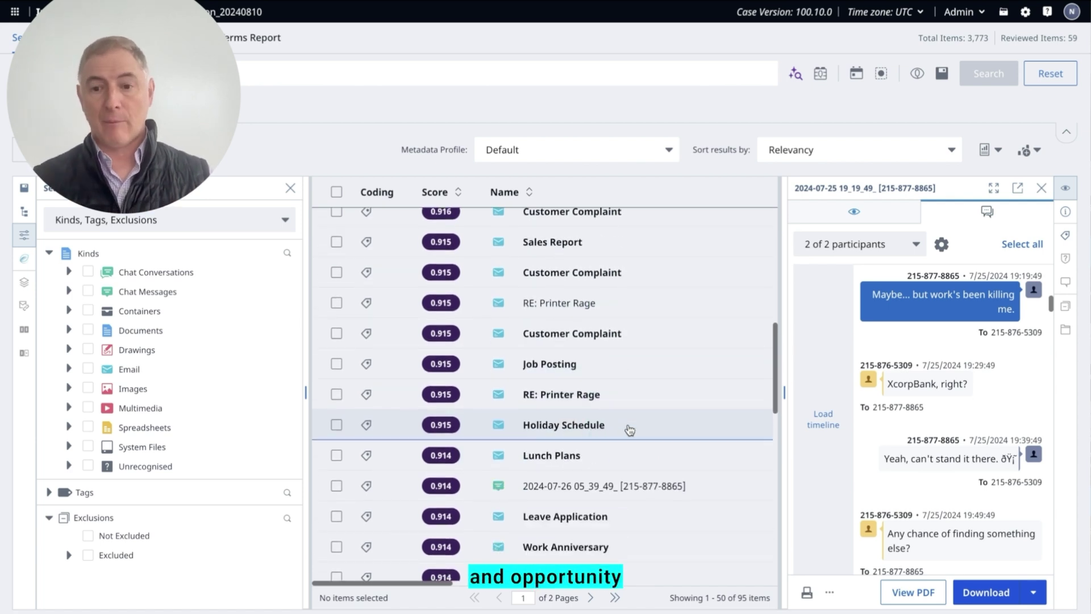
scroll(629, 431, down, 1)
click(596, 486)
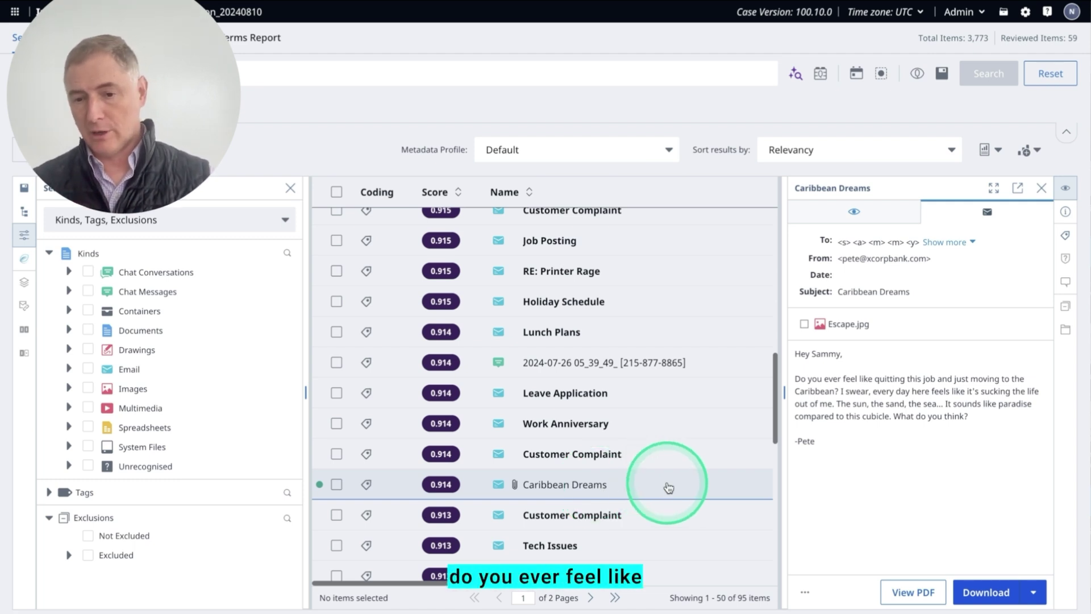
Step: Search the case for the Escape.jpg attachment of the "Caribbean Dreams" email
click(804, 324)
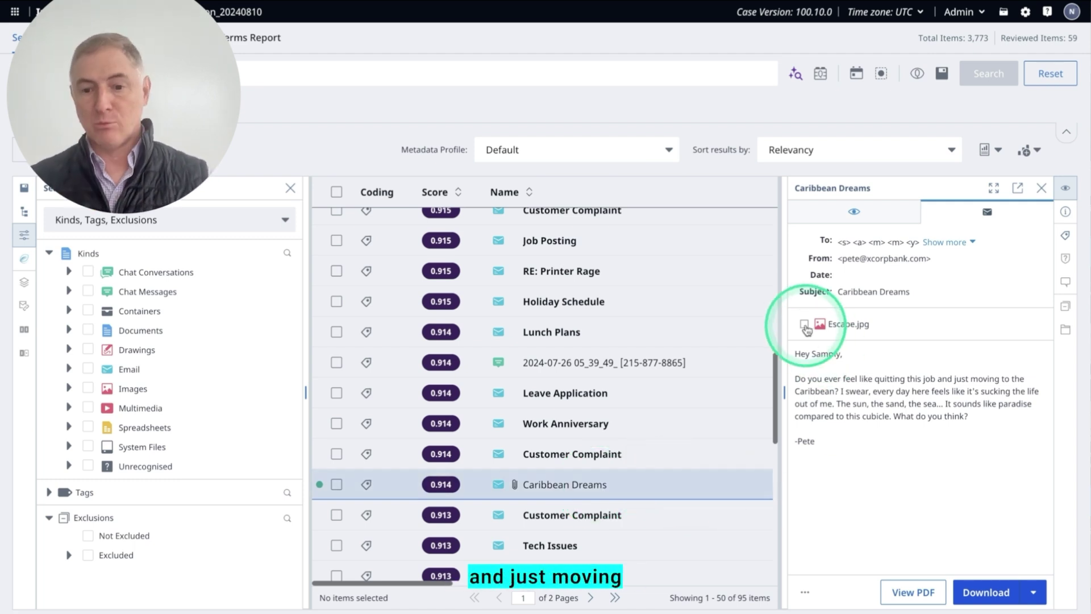
click(804, 593)
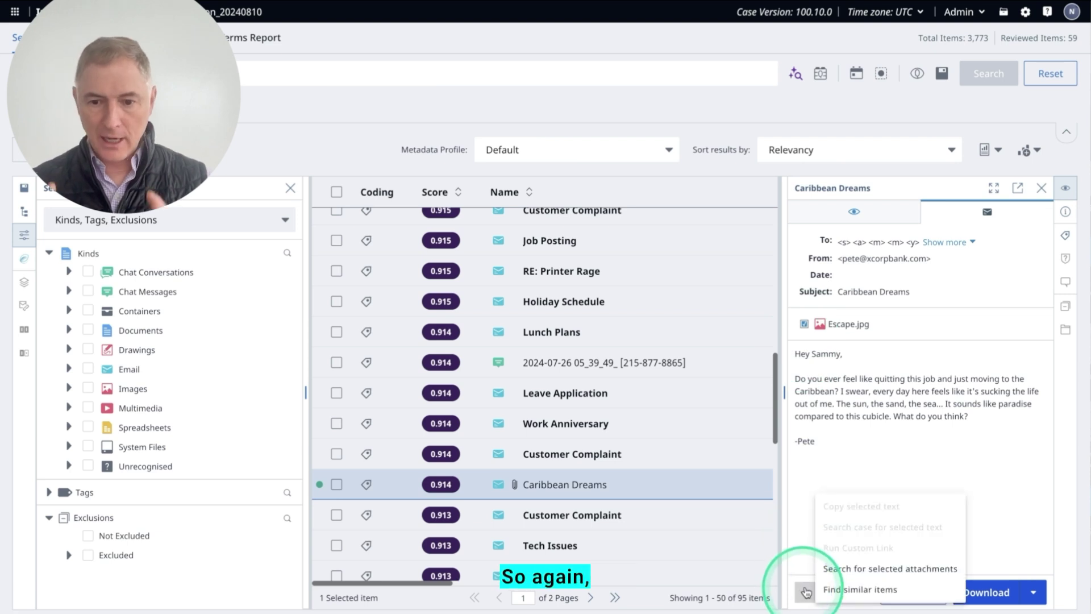
click(847, 570)
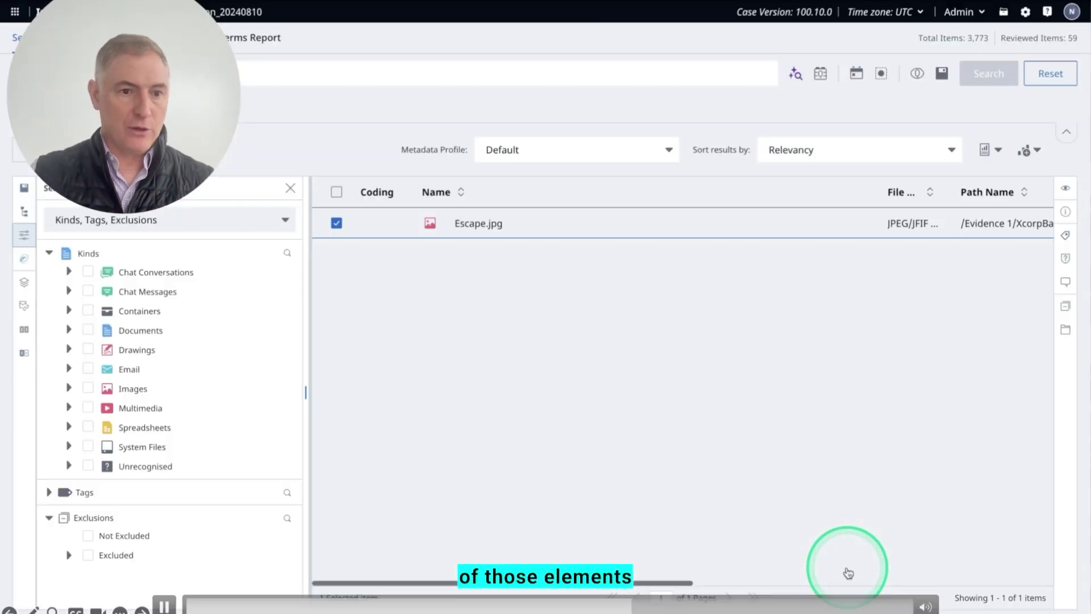
Step: Display the Escape.jpg result as a thumbnail and find images similar to it
click(265, 187)
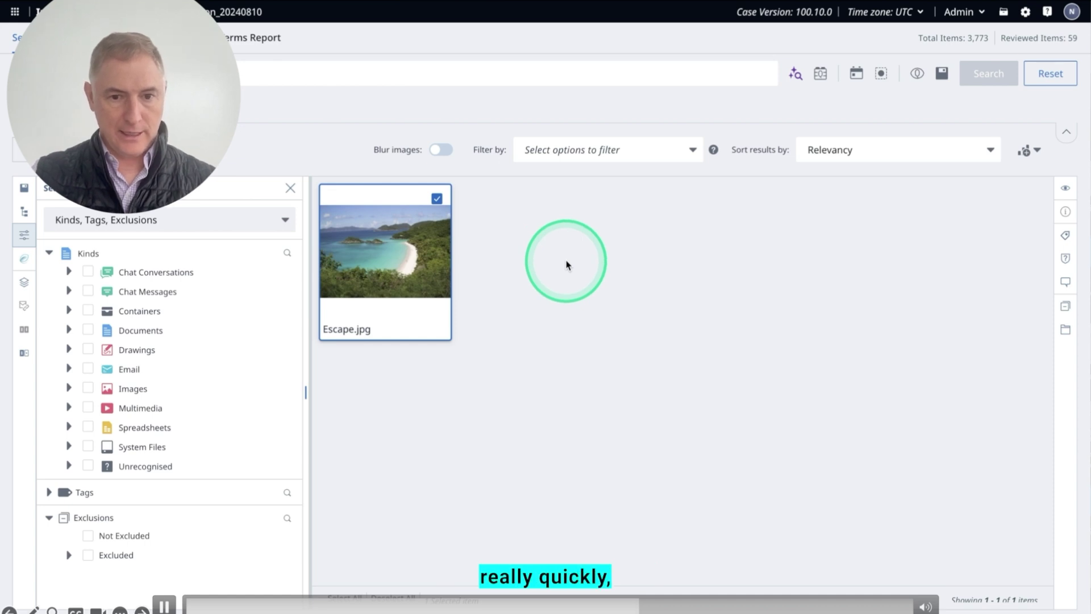
right_click(385, 256)
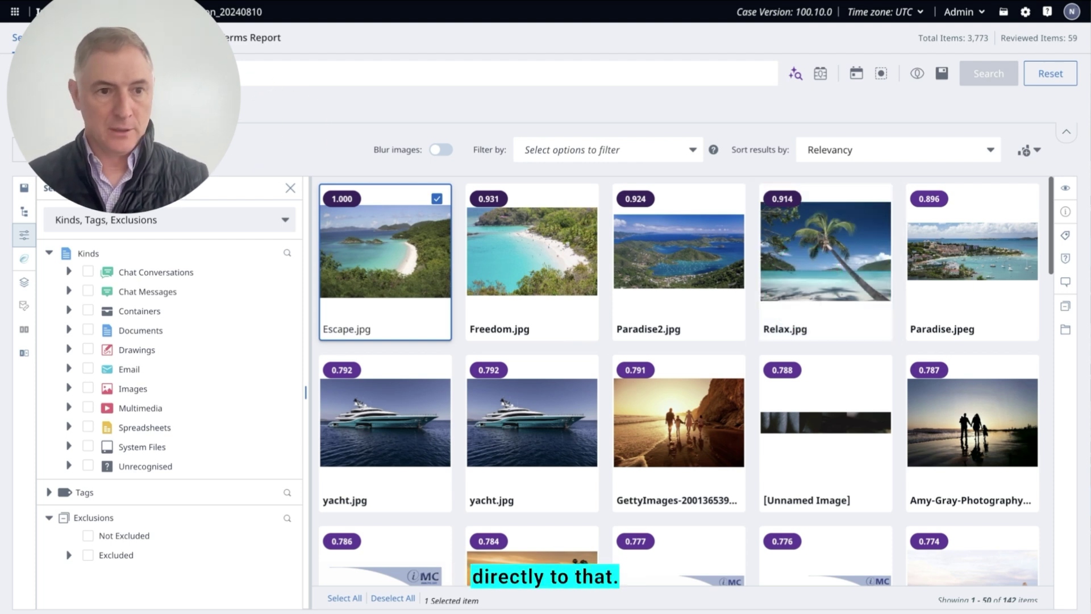
Step: Run a semantic image search for "sports car" with a score filter of 0.6
click(837, 104)
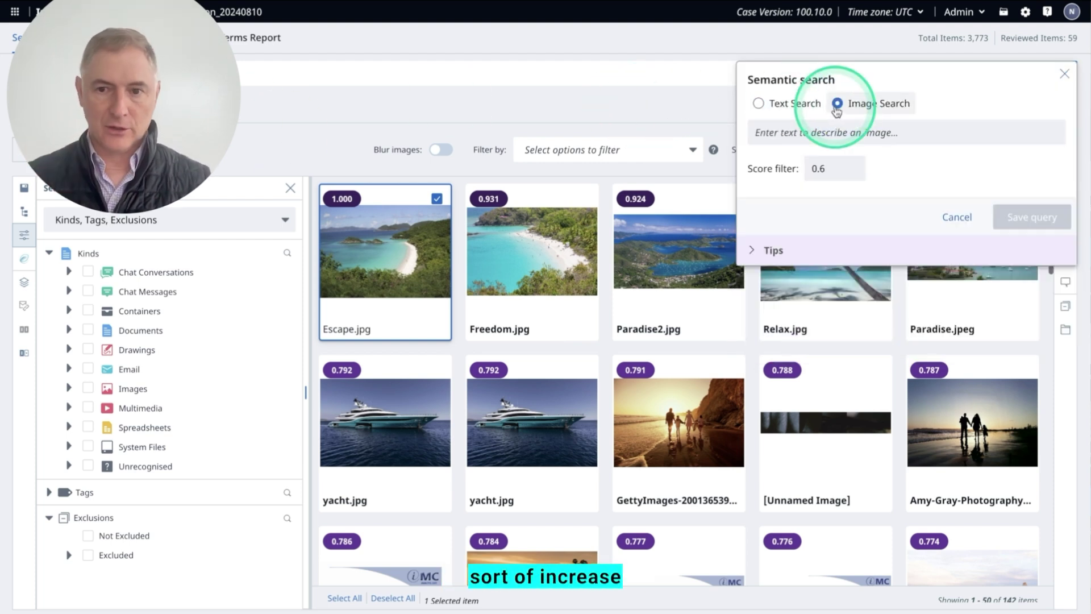
click(835, 133)
text(spo)
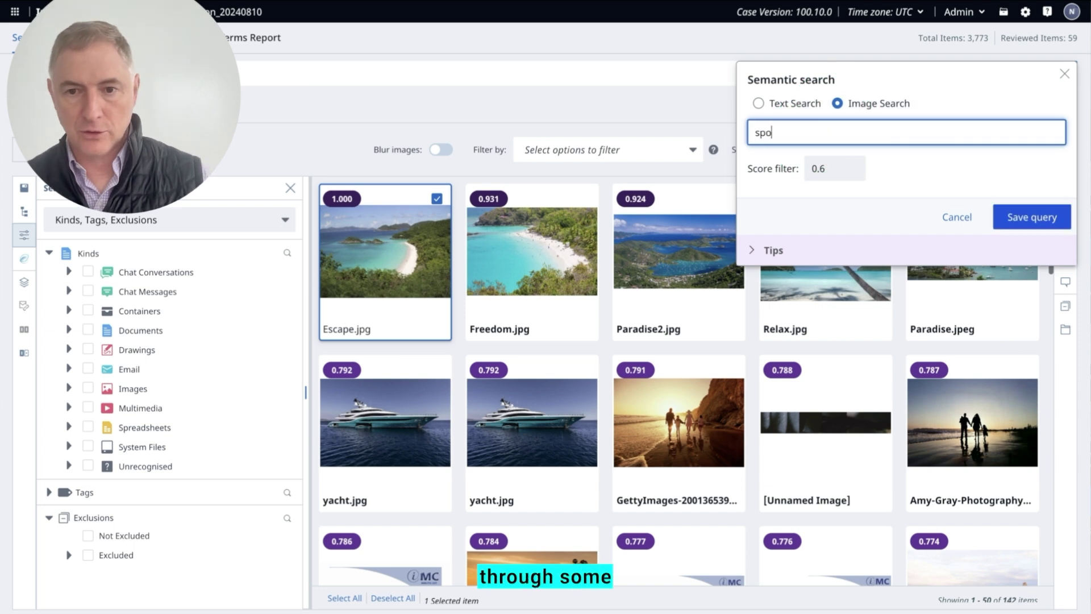
text(rts car)
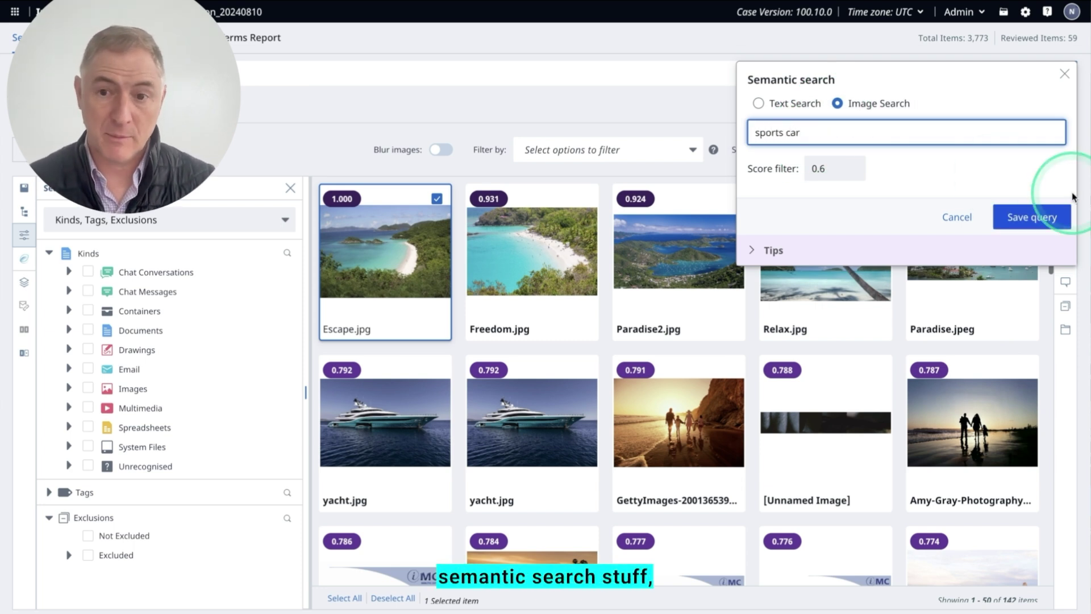
click(1040, 217)
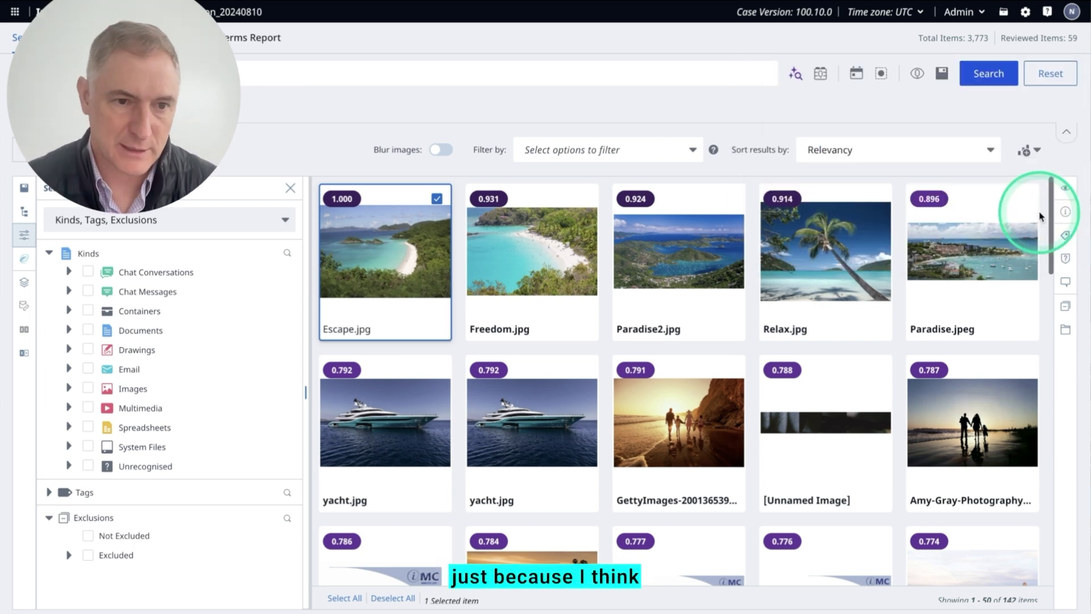
click(999, 75)
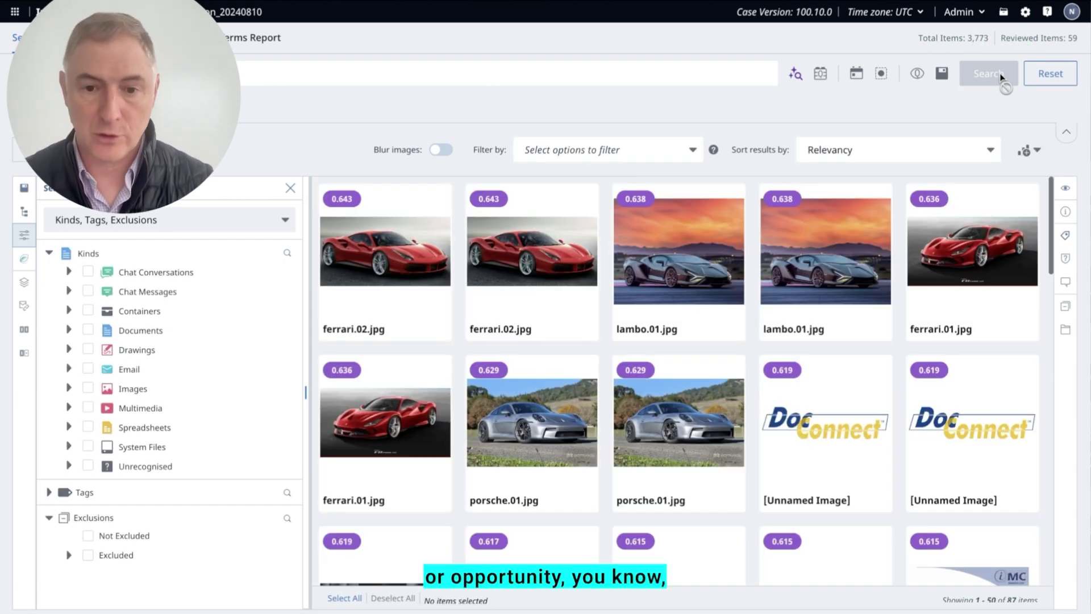
Step: Replace the semantic image query with the Chinese term "跑车" and run the search
click(795, 74)
triple_click(749, 137)
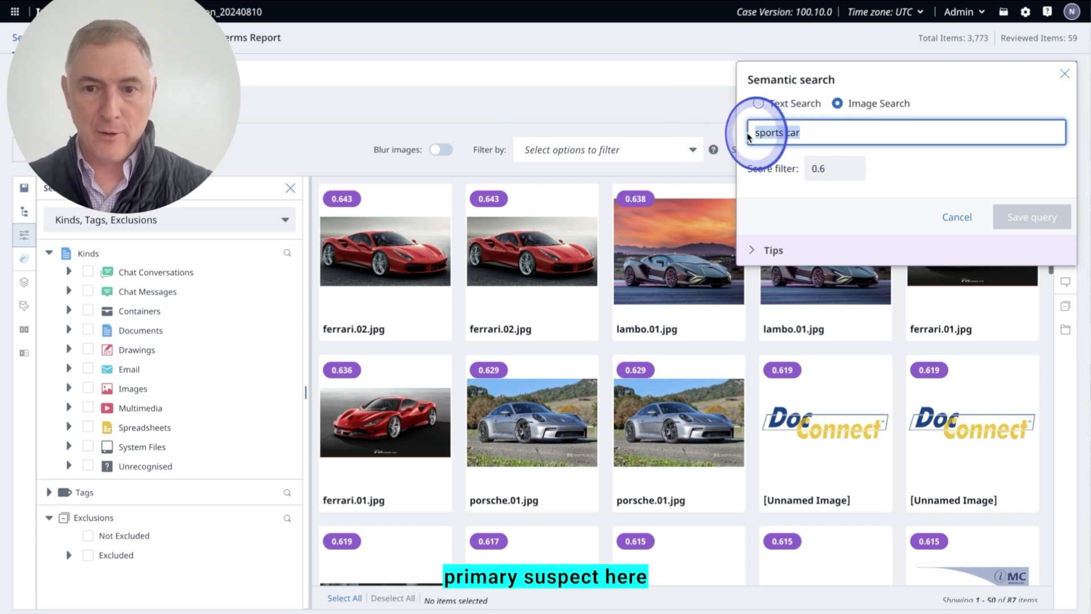
text(跑车)
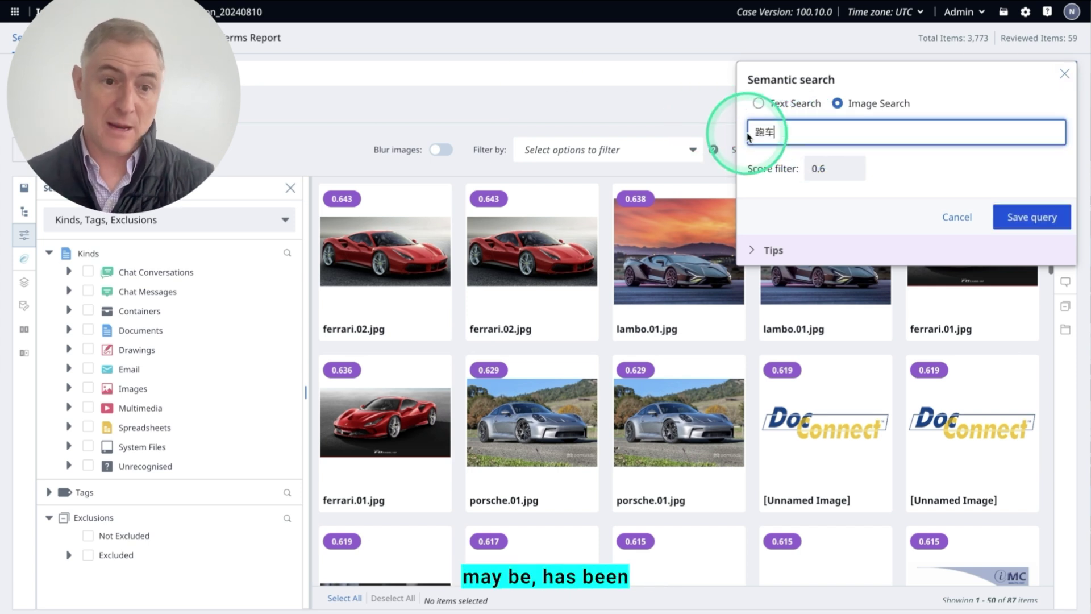
click(1031, 219)
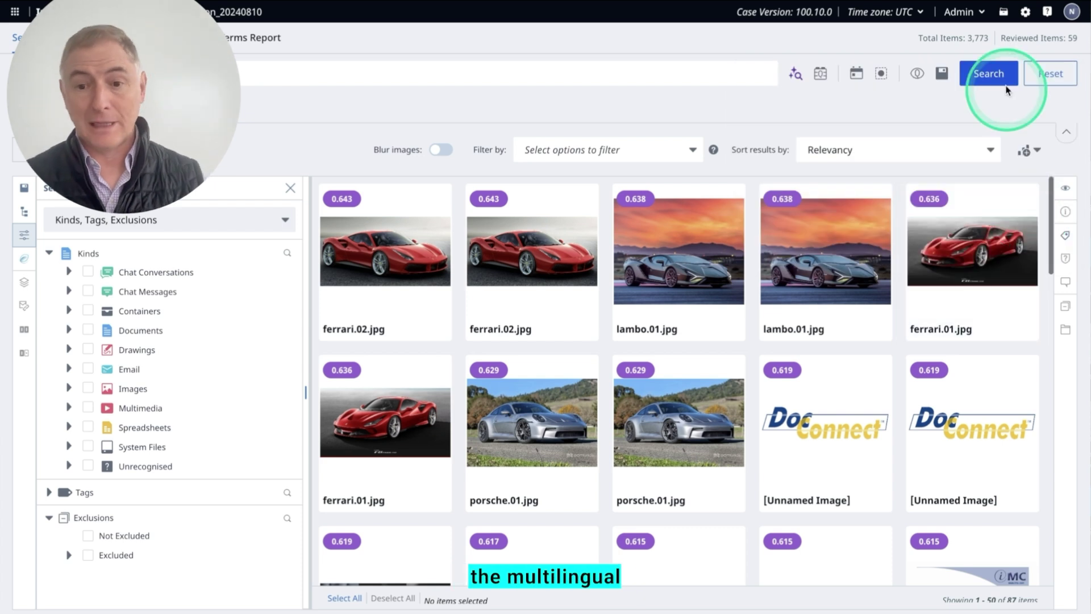
click(998, 72)
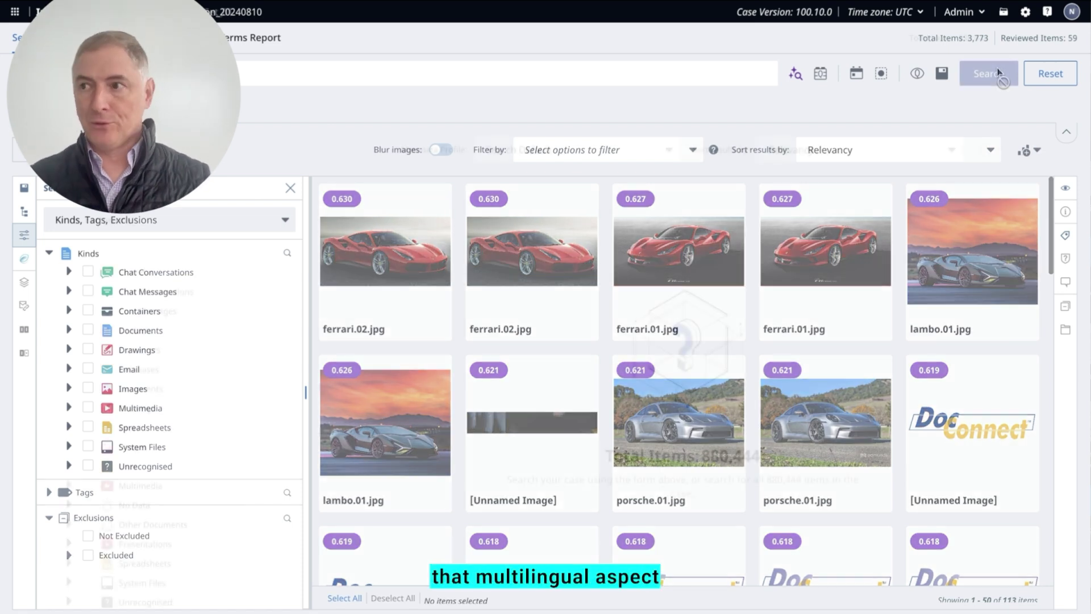
Step: Set up a semantic image search for "family photo" in the Semantic_Search_Full_Set_01 case
click(796, 73)
click(776, 133)
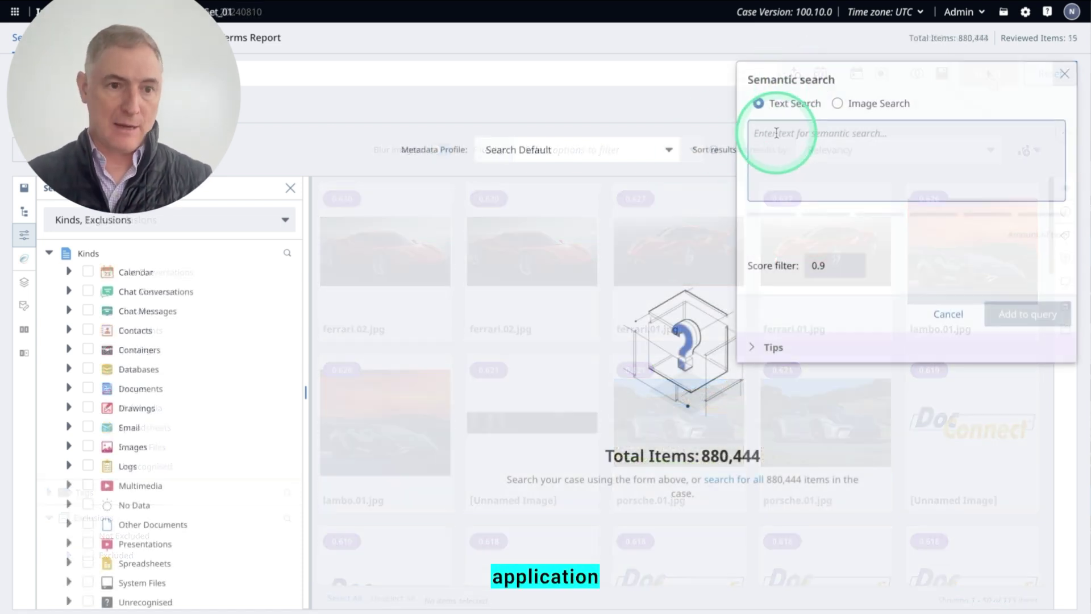
click(838, 108)
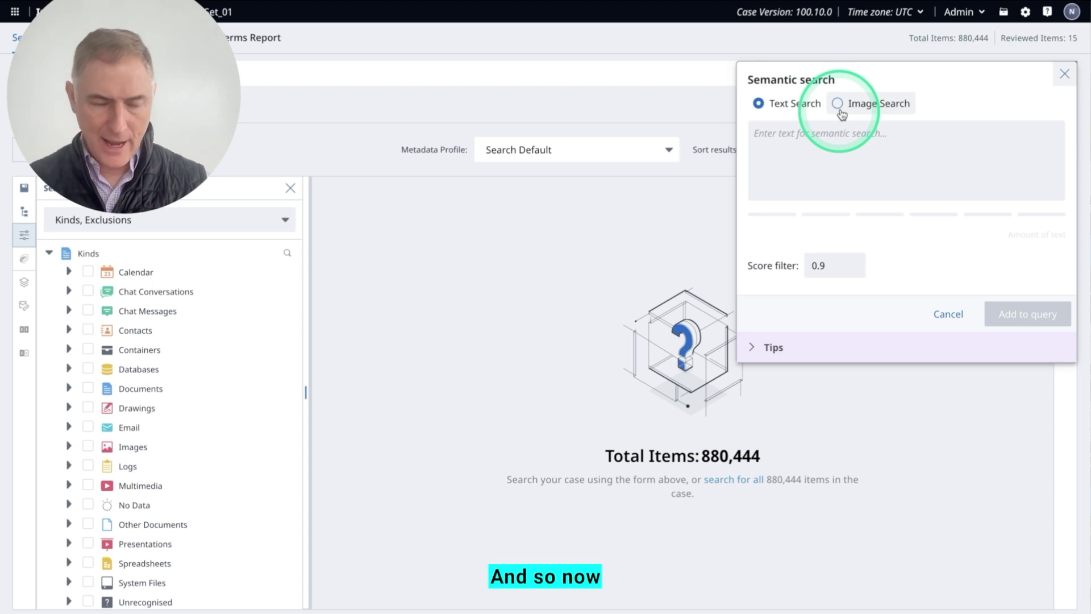
click(839, 104)
click(809, 131)
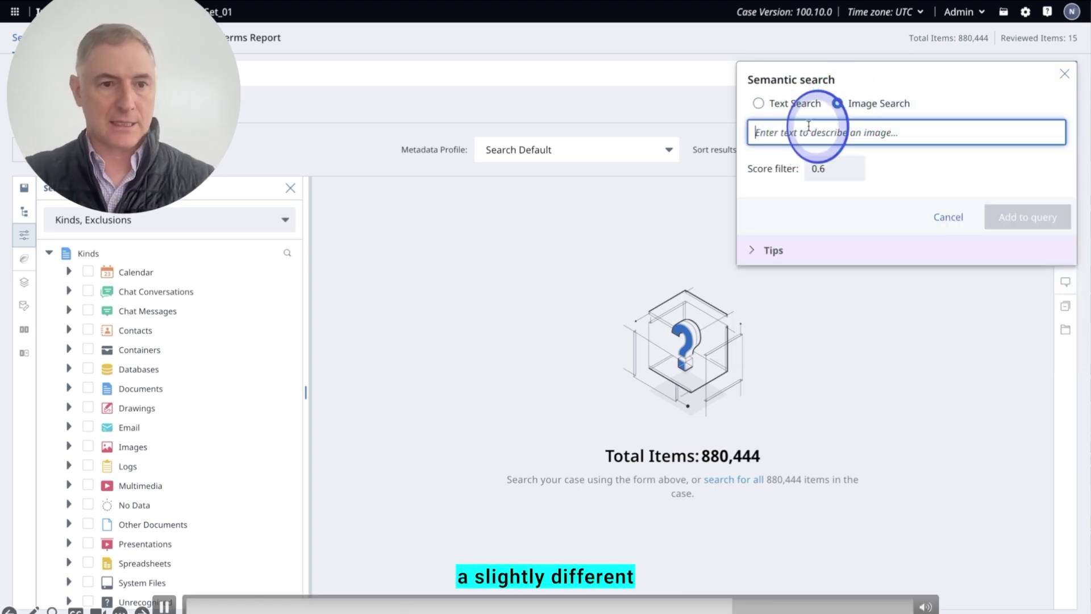
text(fa)
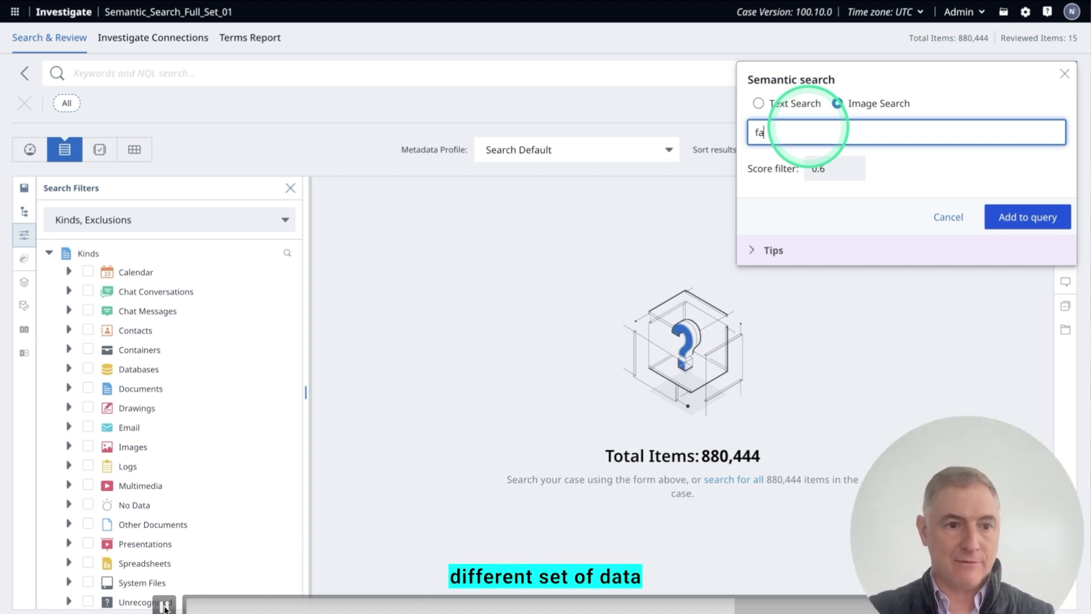
text(m)
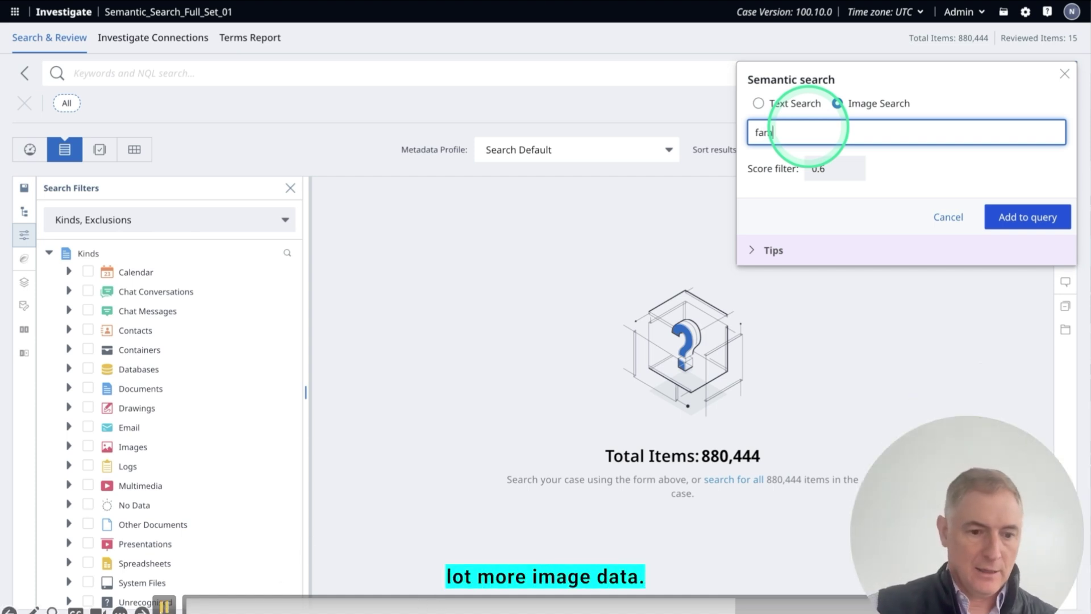
text(ily )
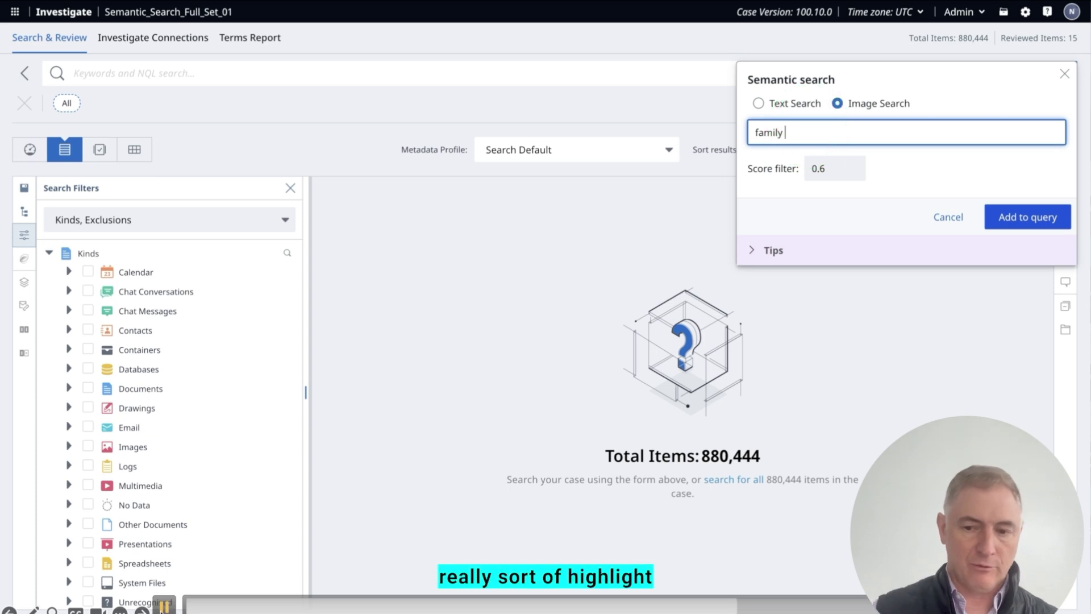
text(photo)
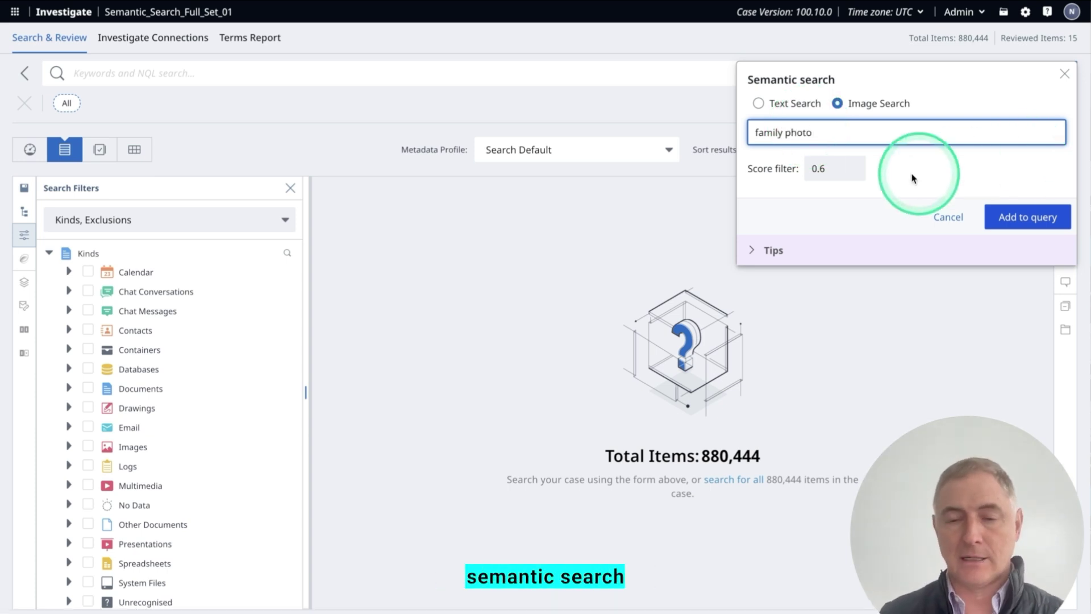
Step: Set the score filter to 0.62, run the family photo search and display the results as thumbnails
click(838, 169)
text(2)
click(986, 204)
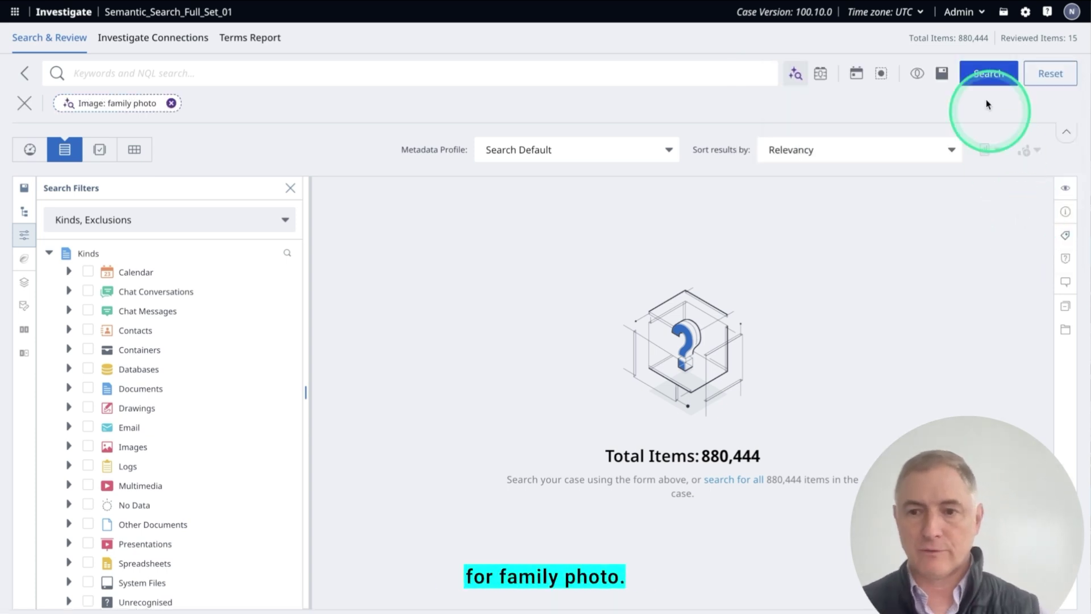
click(978, 70)
click(136, 151)
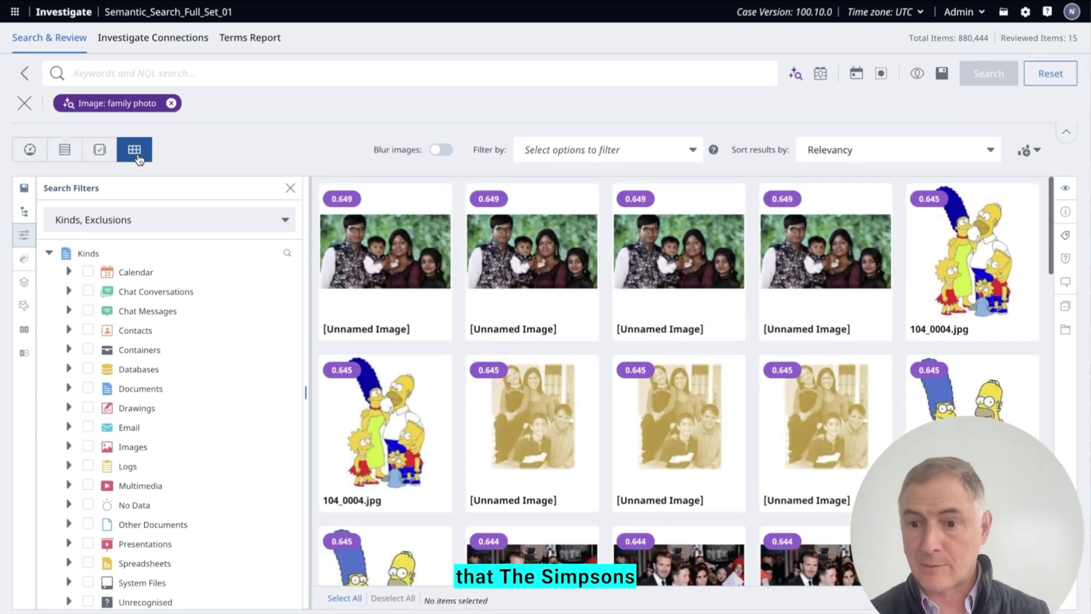
Step: Refine the semantic image query to "family photo on beach" and run the search
click(117, 103)
click(823, 132)
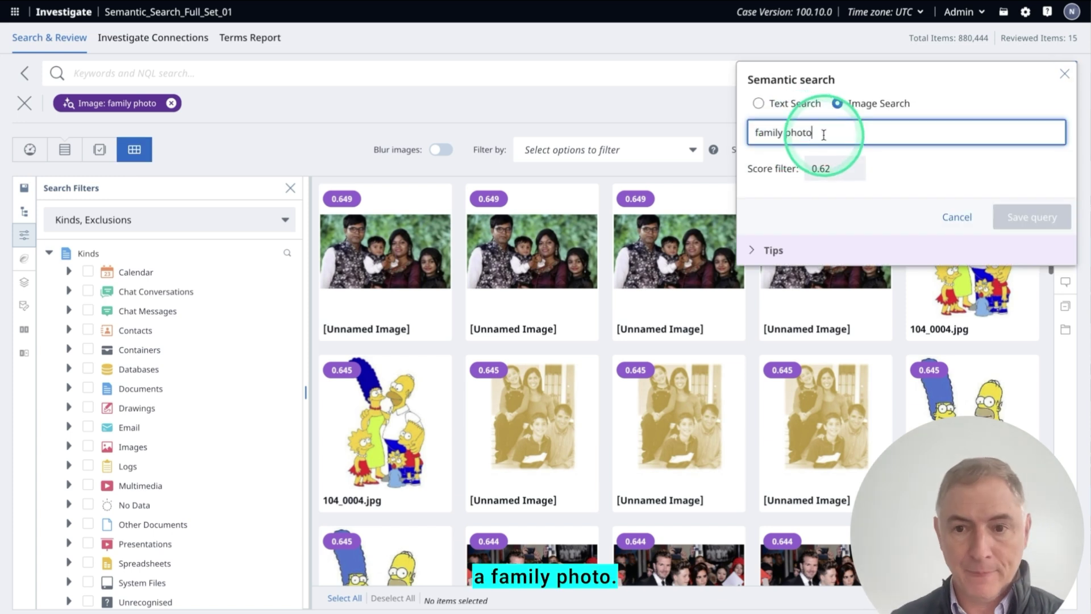
text(on)
click(1032, 217)
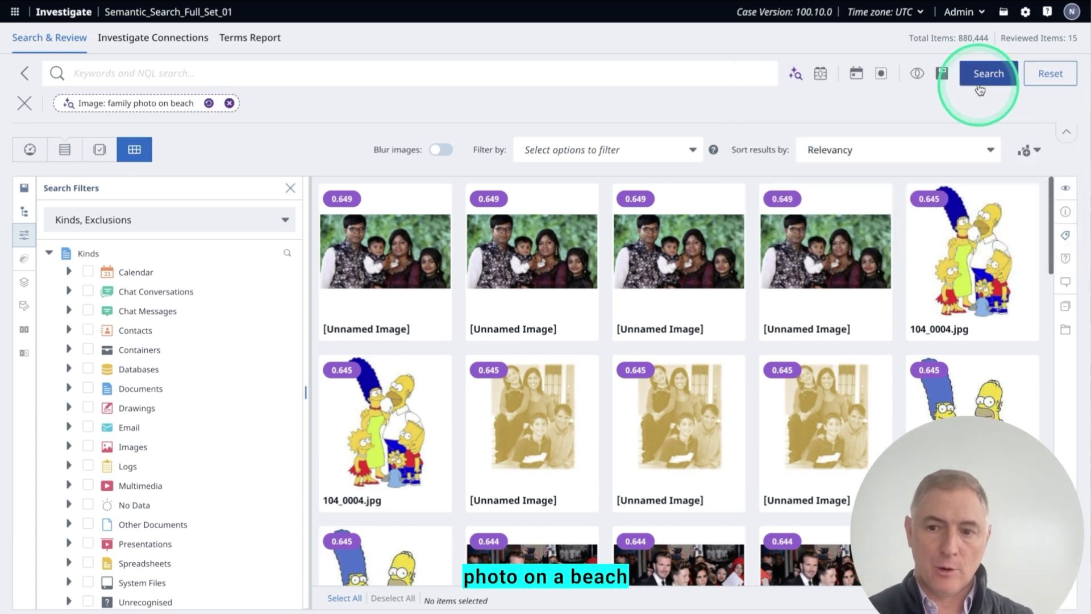
click(988, 74)
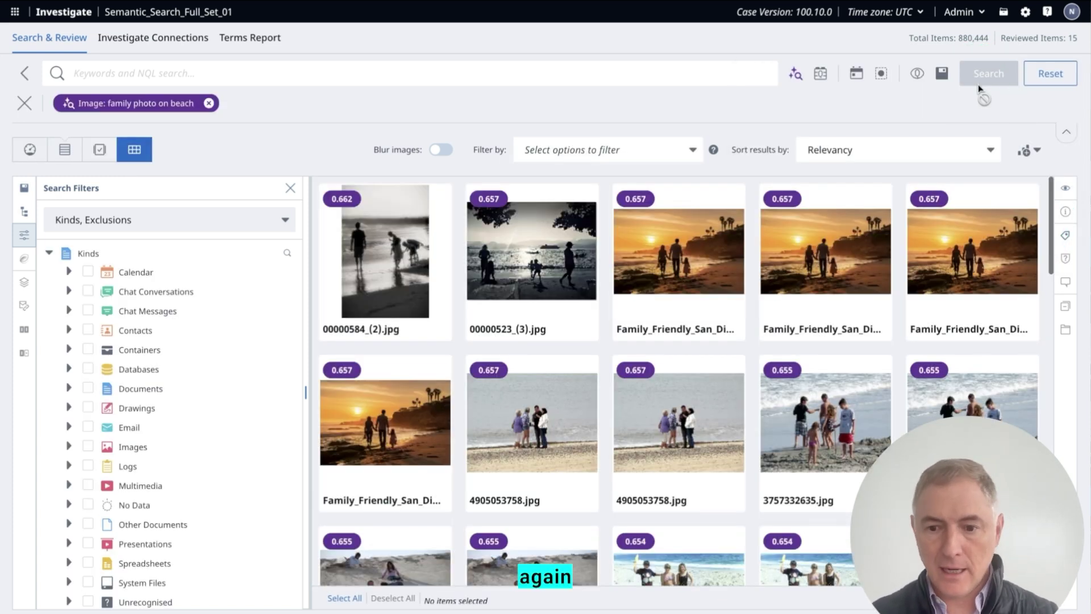
Step: Extend the semantic image query to "family photo on beach with a dog" and run the search
click(114, 103)
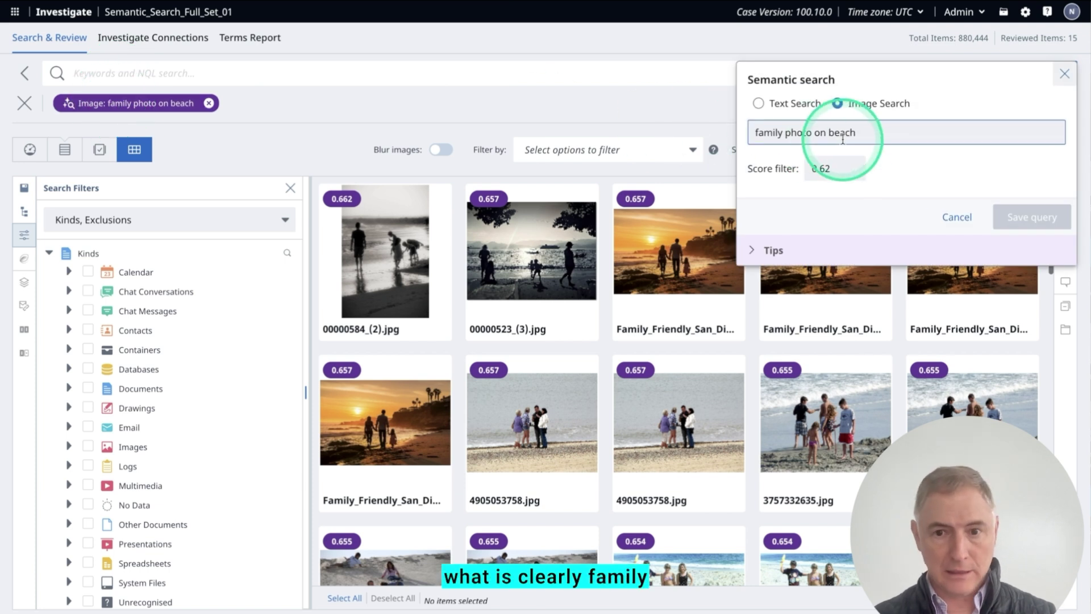
click(878, 132)
text(with a dog)
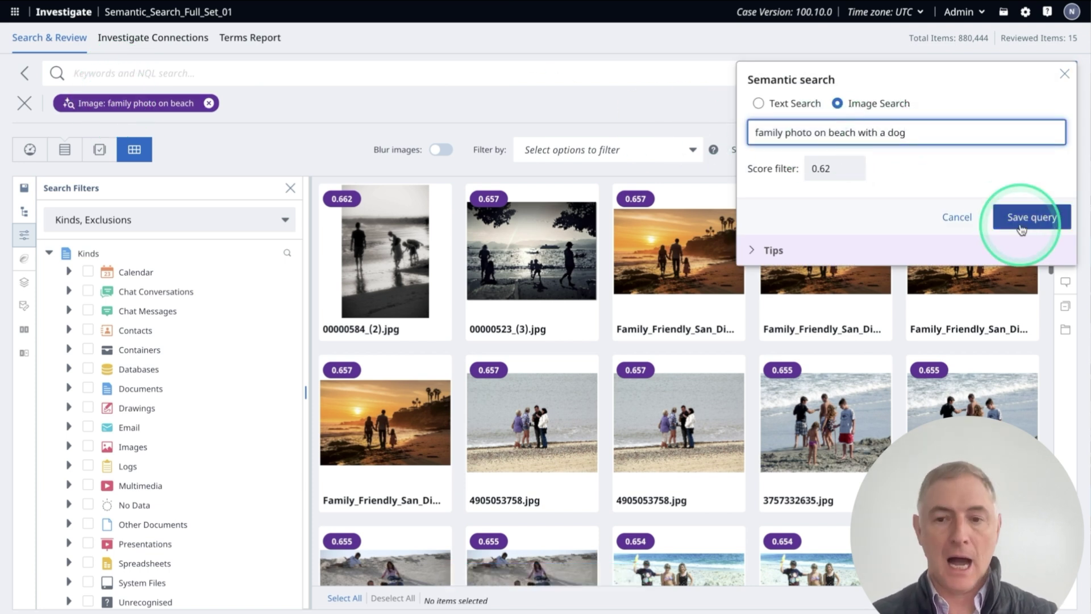
click(1021, 229)
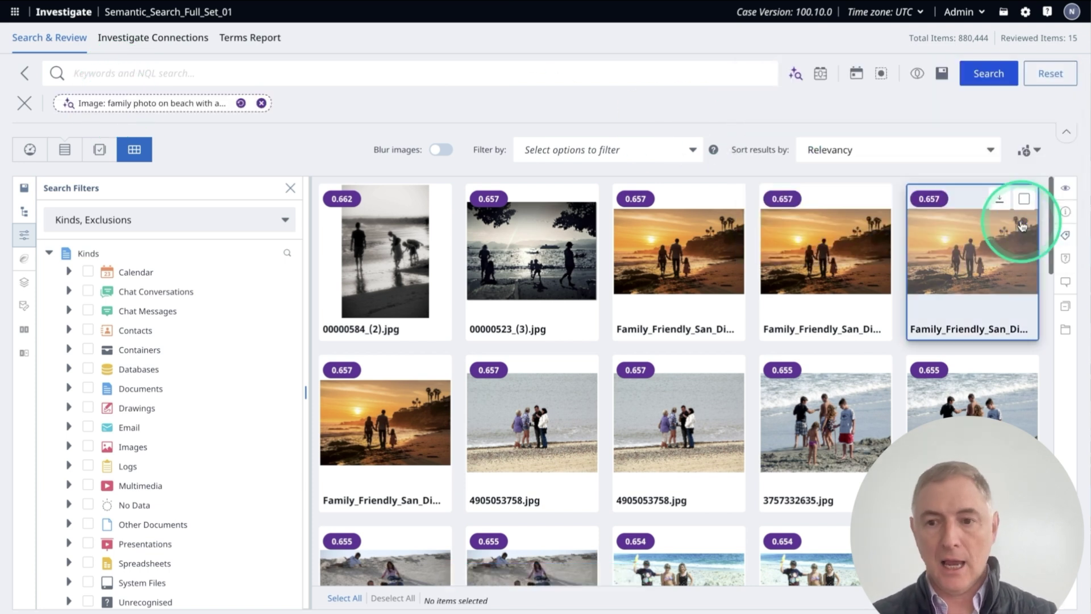
click(982, 77)
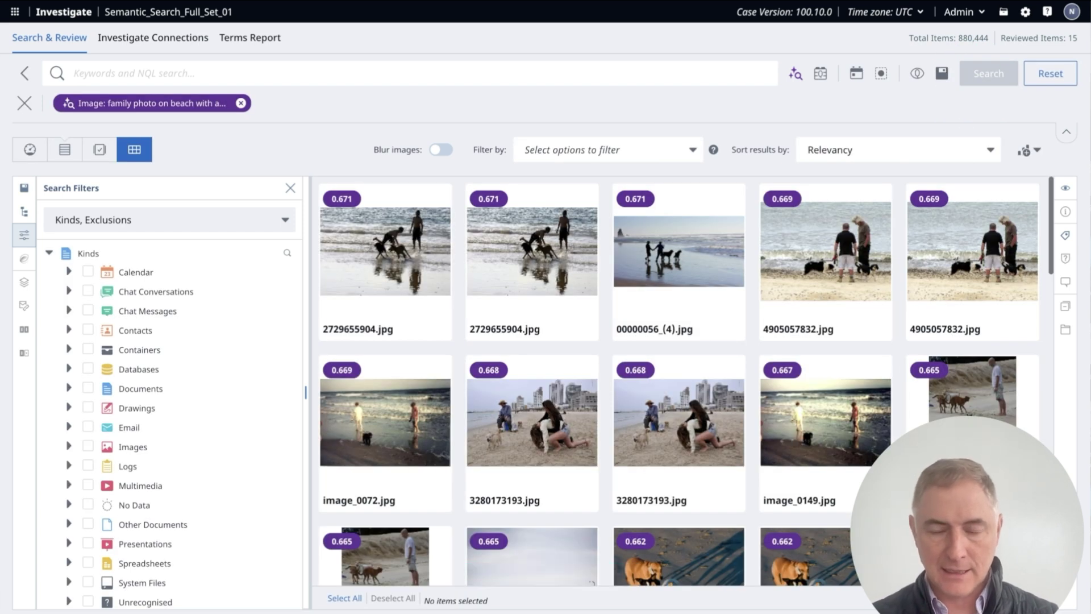
Step: Replace the image query with the French phrase "photo de famille sur la plage avec un chien" and run the search
click(203, 104)
click(888, 148)
drag(928, 132, 753, 133)
text(photo de famille sur la plage avec un chien)
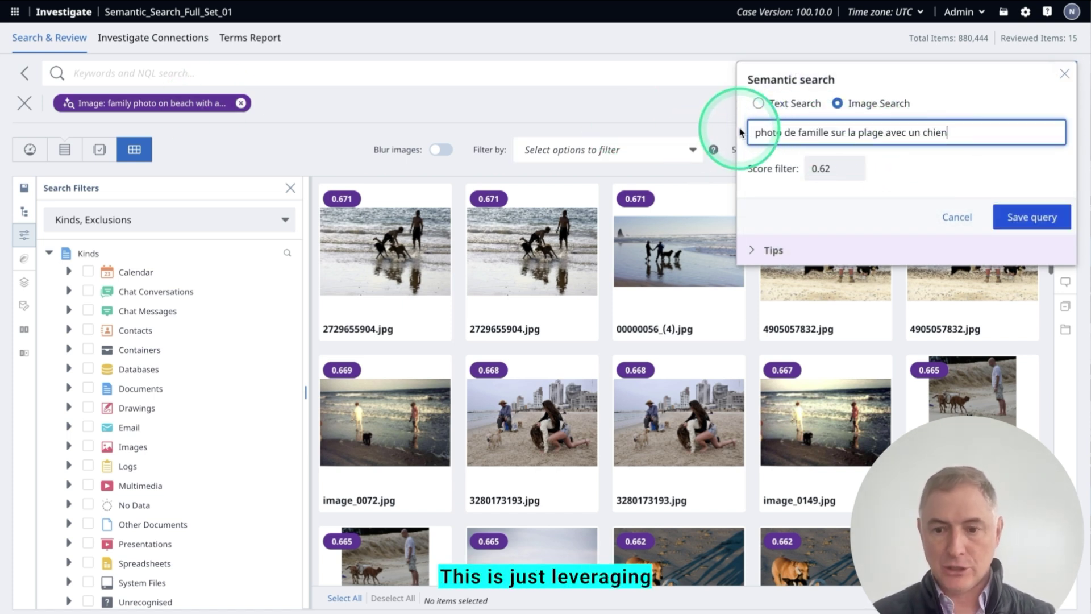
click(1032, 217)
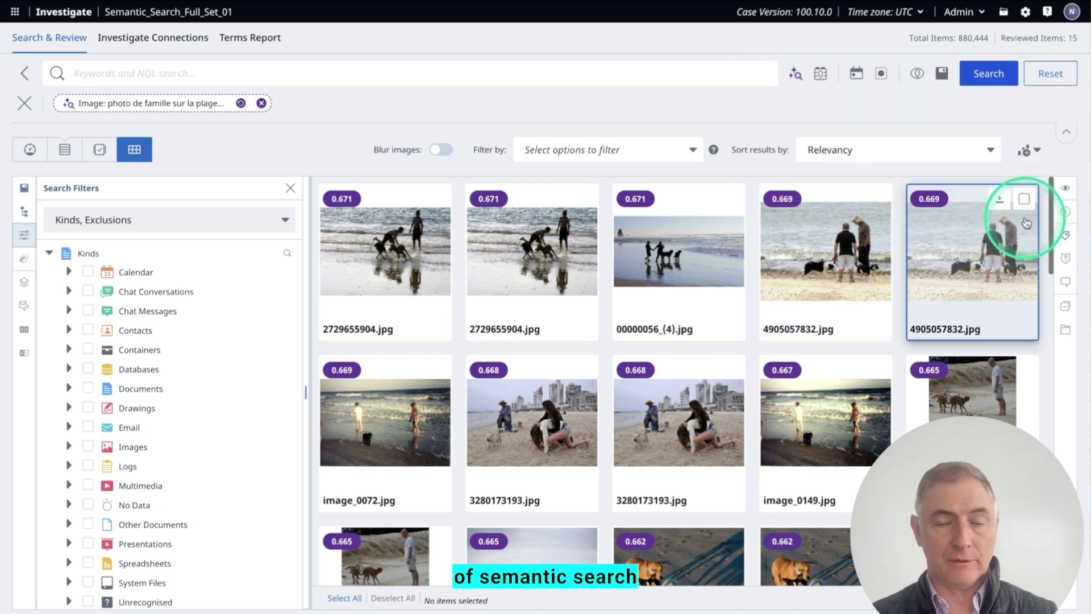
click(989, 73)
Step: Replace the semantic image query with "red sports car" and run the search
click(796, 73)
click(753, 132)
text(red sports car)
click(1030, 222)
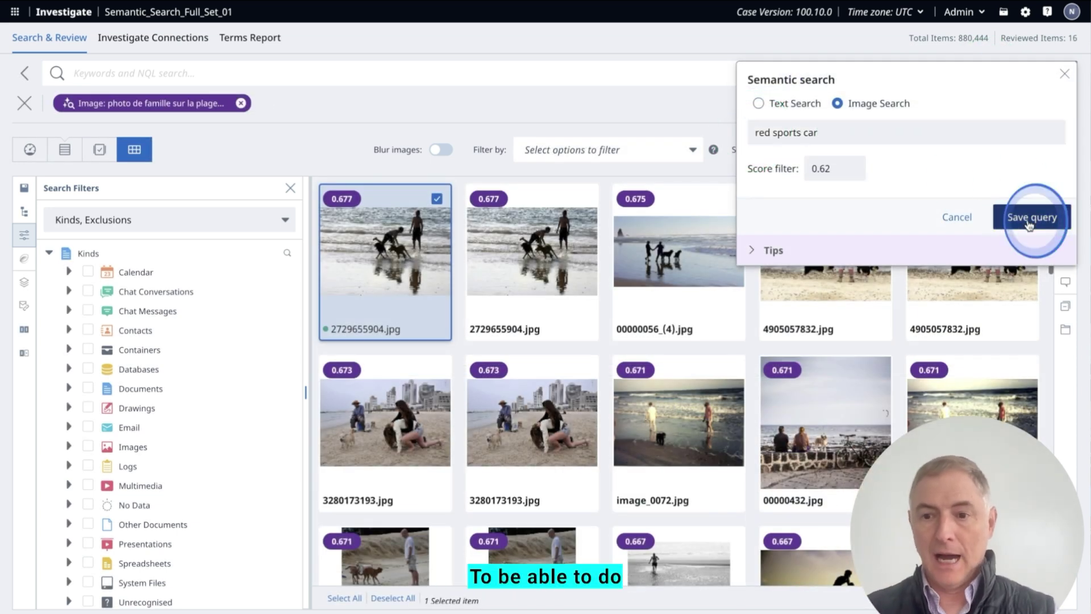
click(989, 73)
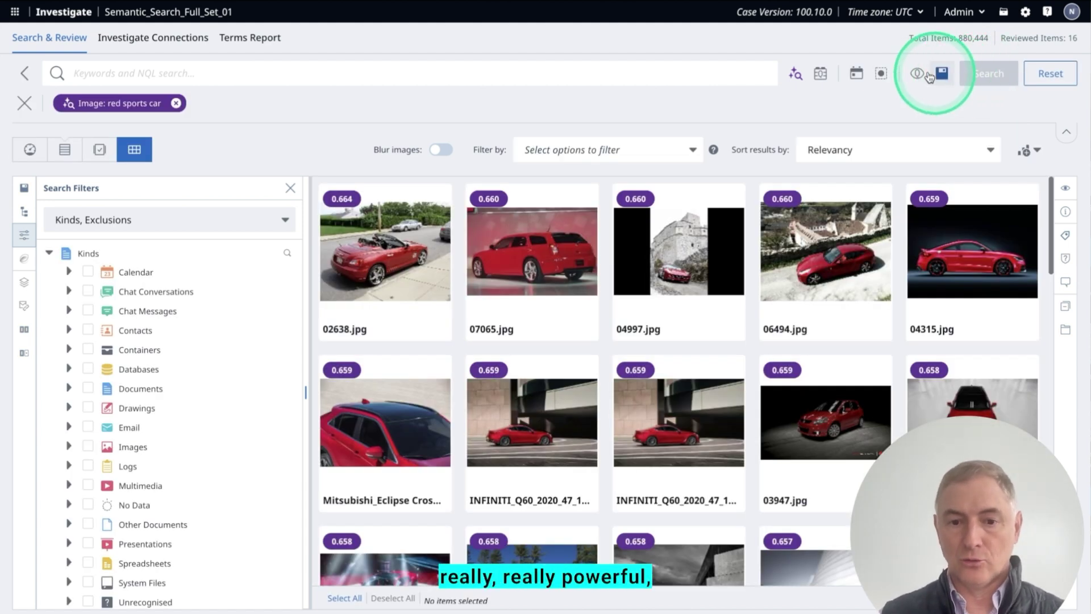
Step: Change the color in the semantic image query to make it "blue sports car" and run the search
click(117, 103)
double_click(761, 132)
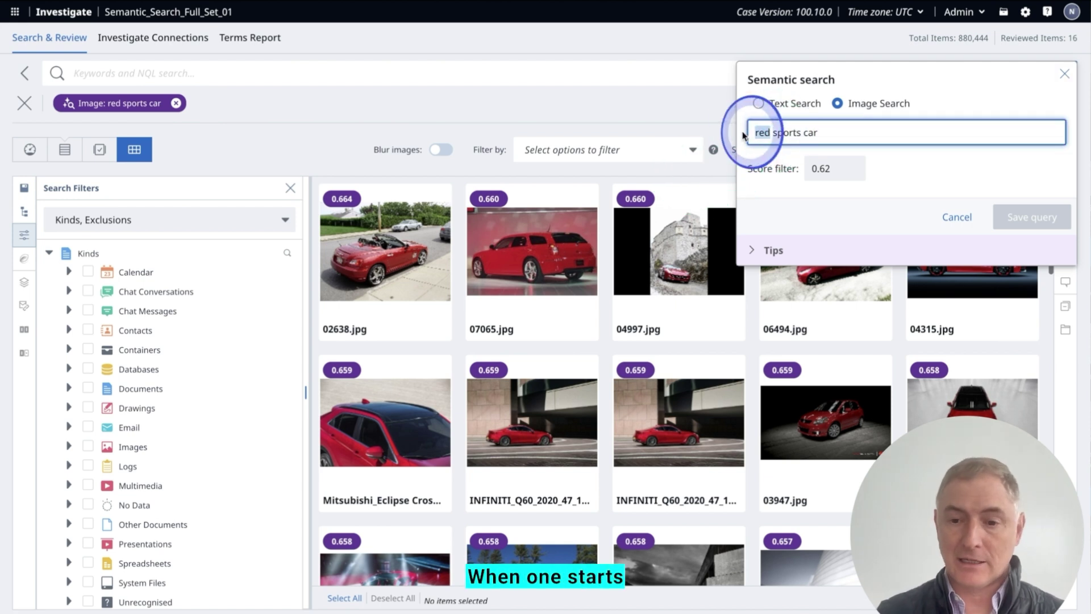
text(blue)
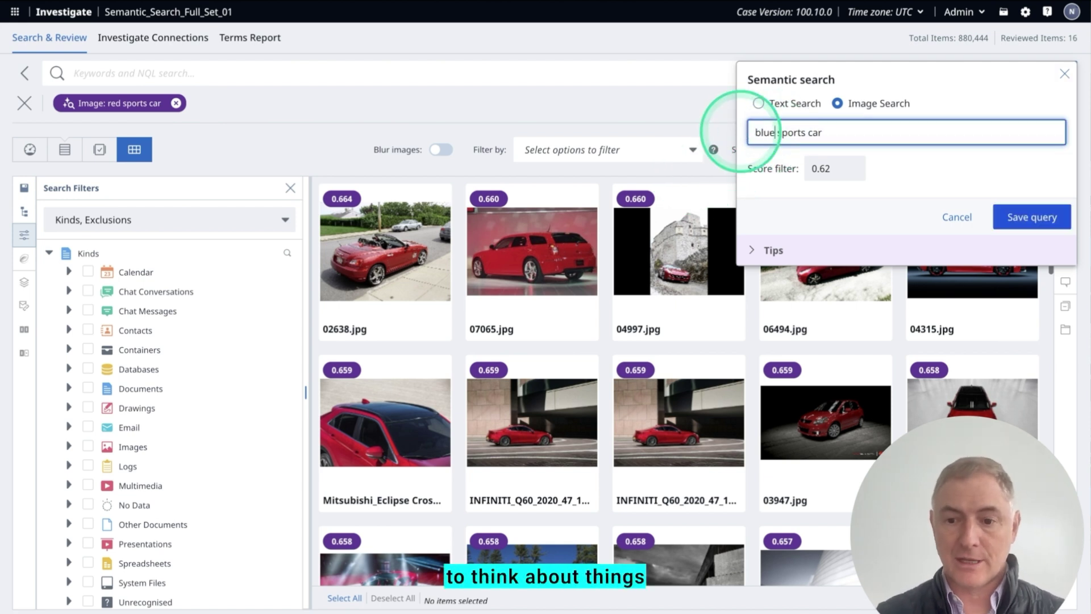
click(1026, 217)
click(991, 75)
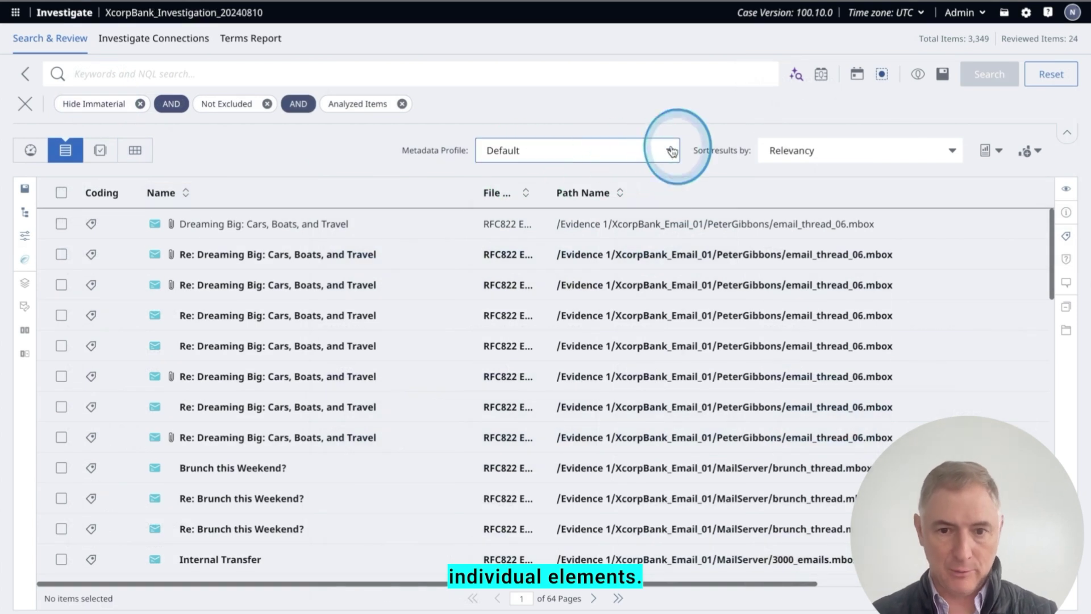
Step: Apply the GenAI Default metadata profile to the item list of the XcorpBank_Investigation_20240810 case
click(671, 150)
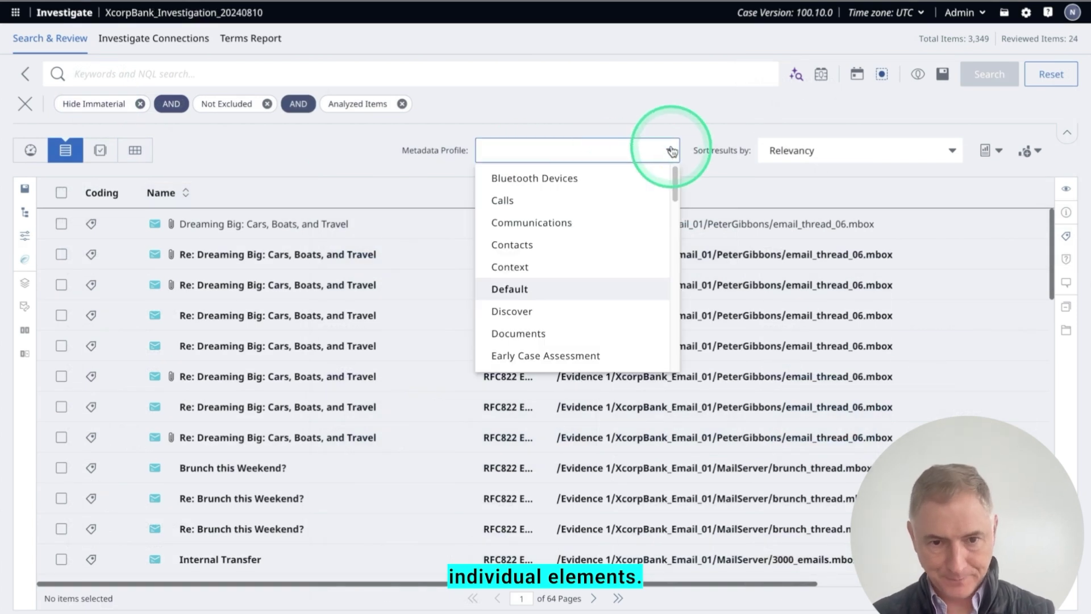
scroll(591, 273, down, 5)
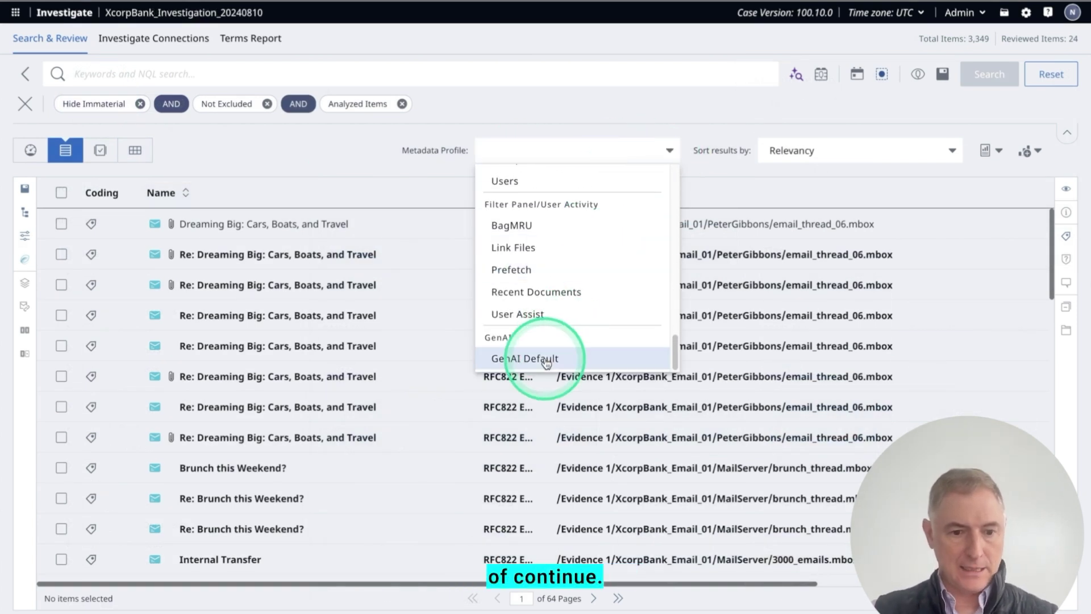
click(546, 360)
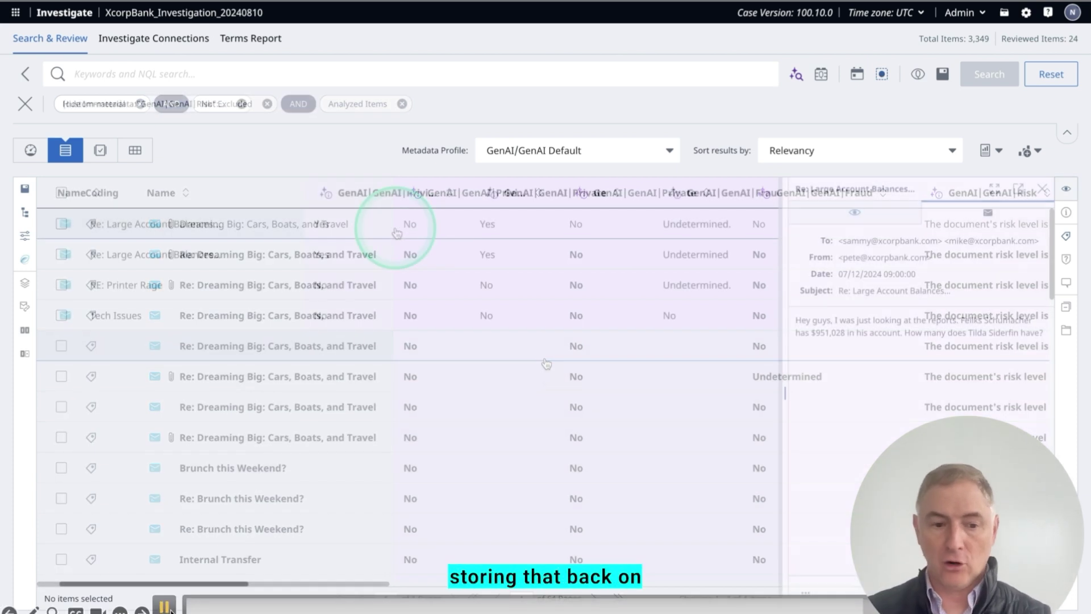
Step: Open the first "Re: Large Account Balances..." email and examine its GenAI fraud, private, privilege and risk reasoning in the item metadata
click(397, 230)
click(1066, 213)
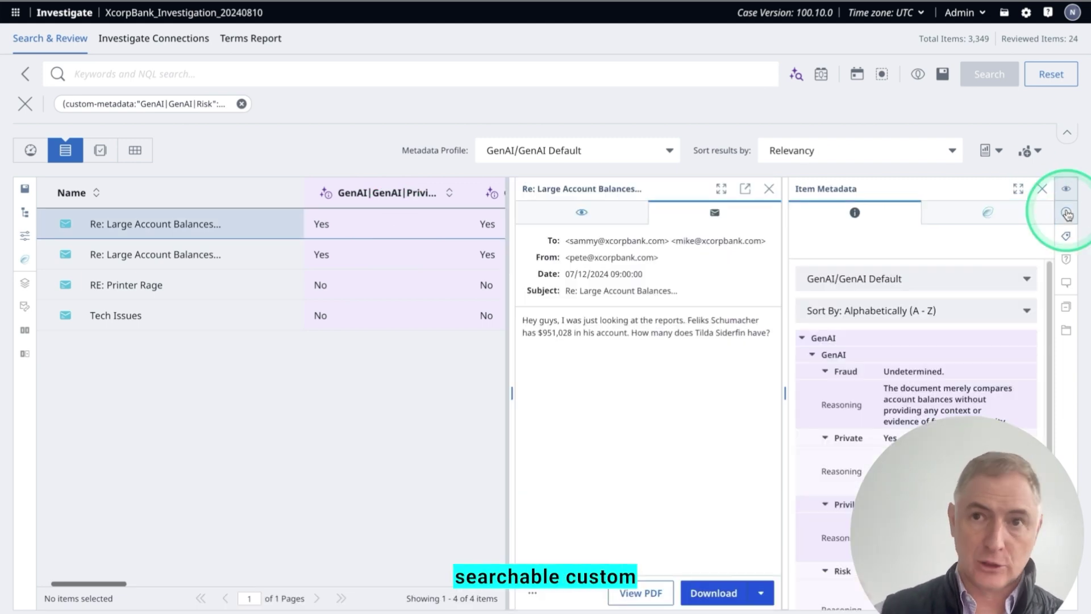
click(990, 336)
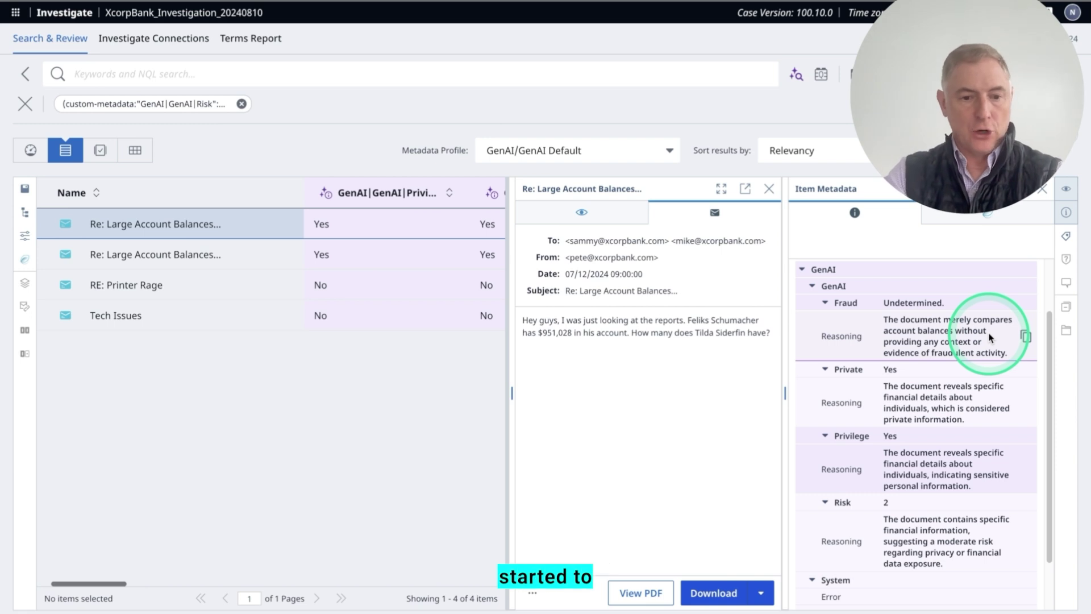
scroll(990, 337, down, 1)
click(162, 605)
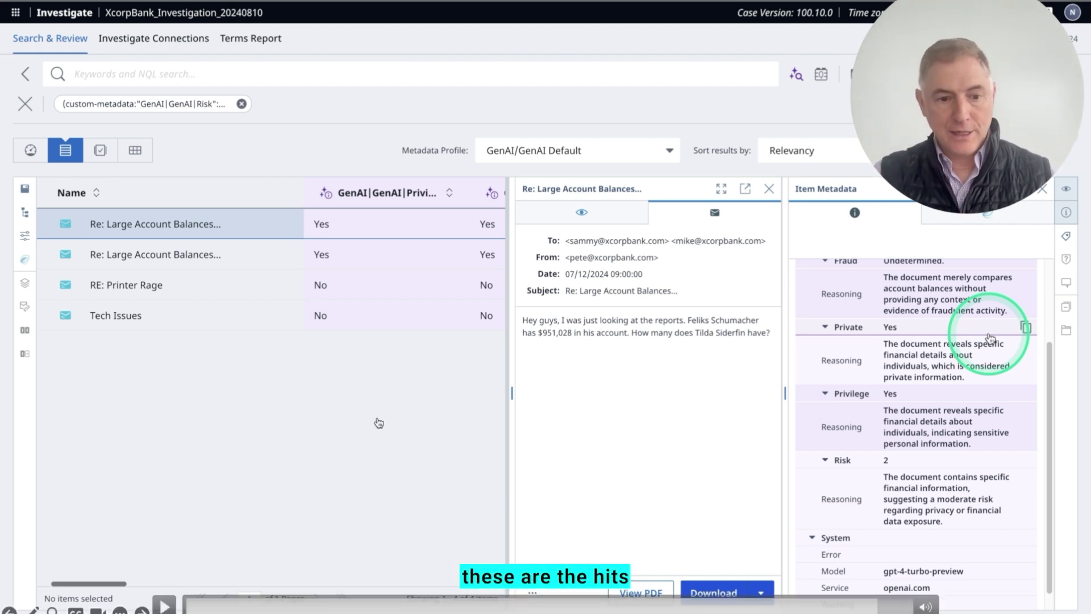
scroll(990, 339, down, 1)
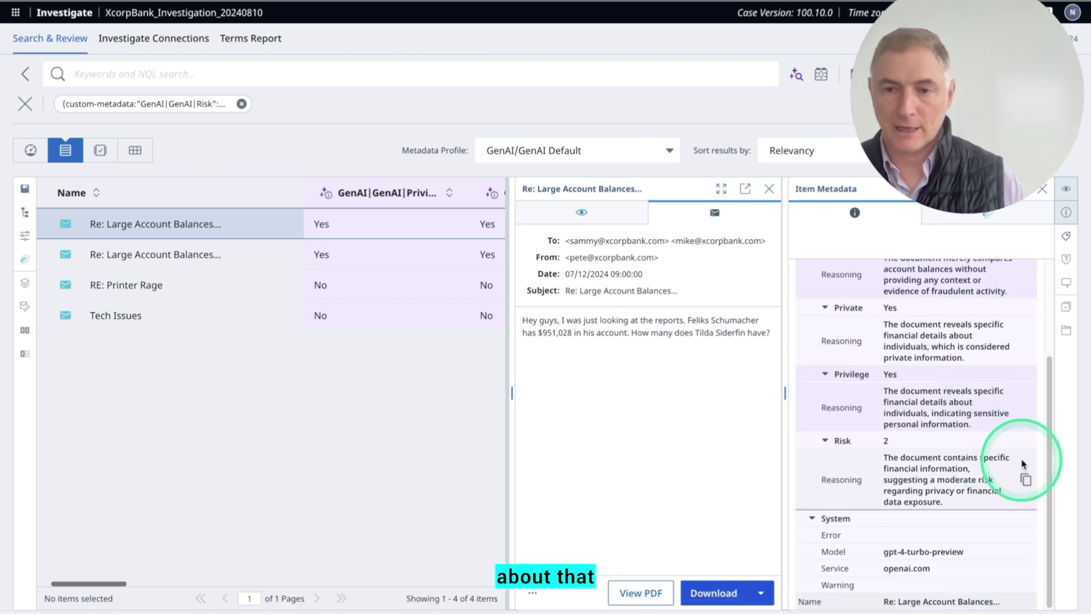
Step: Review the GenAI metadata of the second "Re: Large Account Balances..." email and the "RE: Printer Rage" email
click(284, 257)
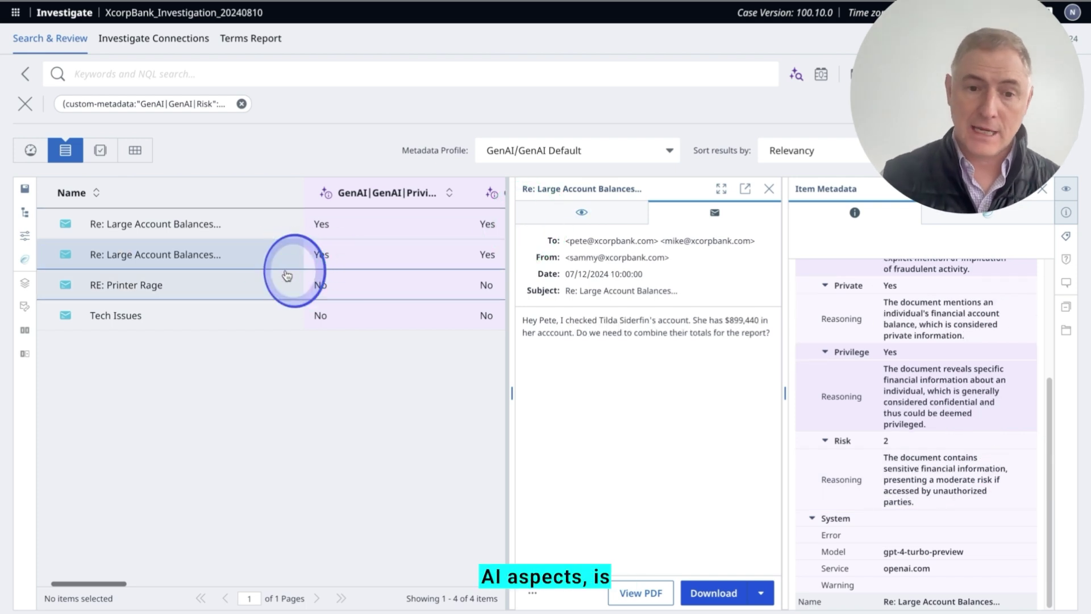
click(292, 279)
scroll(989, 350, down, 3)
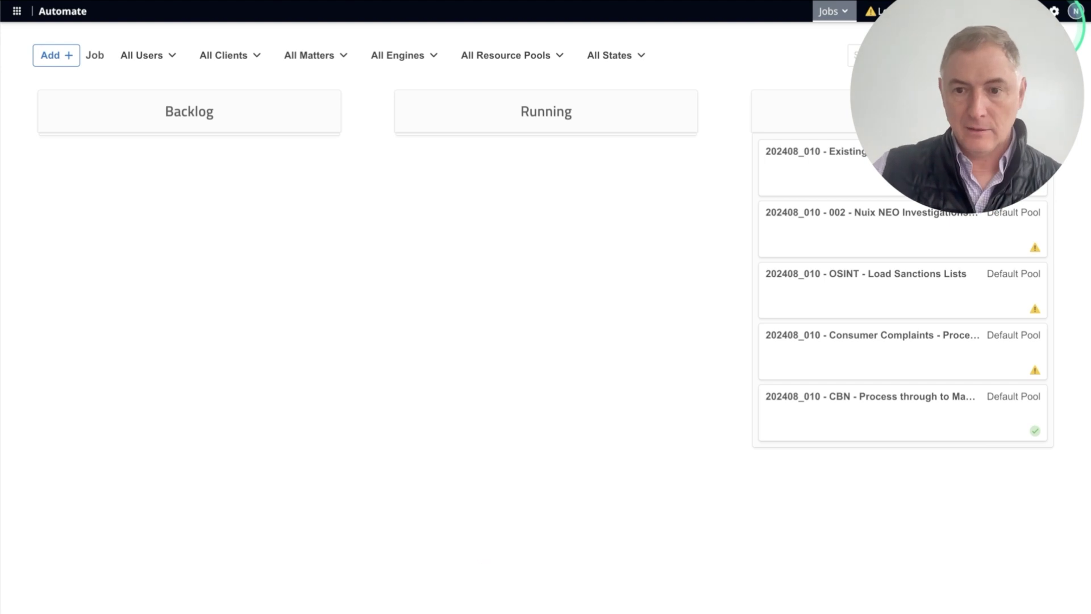
Step: Open the XcorpBank - Employment Dispute Hold Template from the notice templates in Automate's settings and read through to its survey form
click(1056, 11)
click(436, 217)
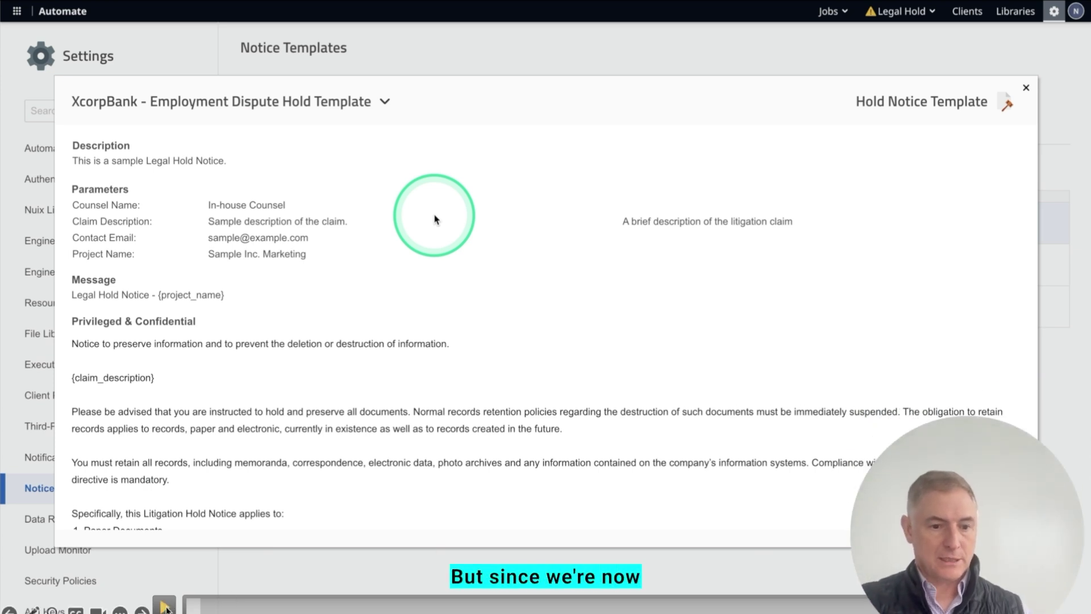
scroll(435, 219, down, 5)
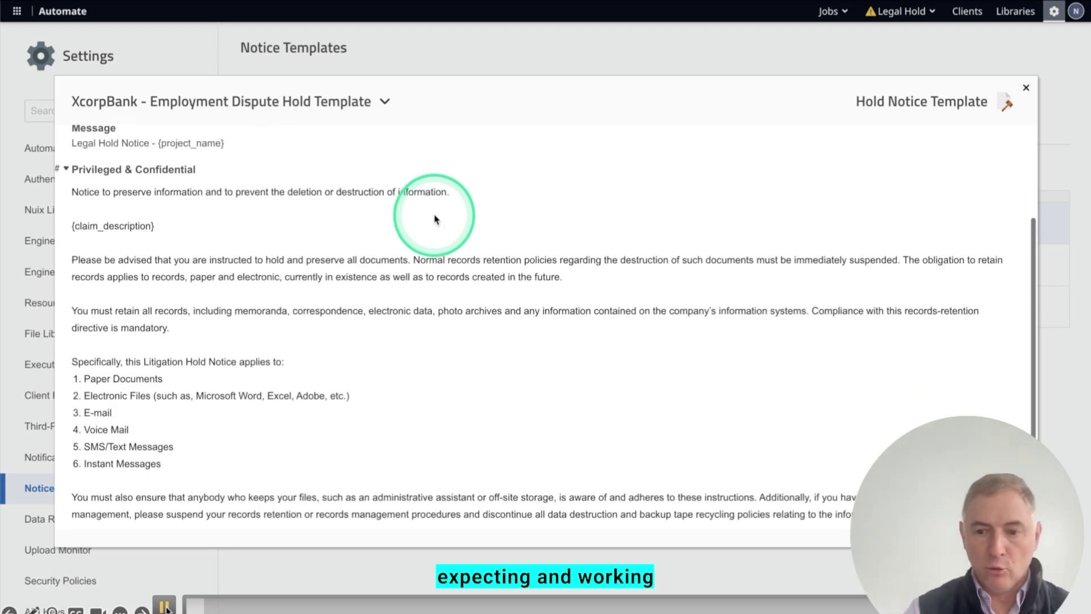
scroll(529, 182, down, 1)
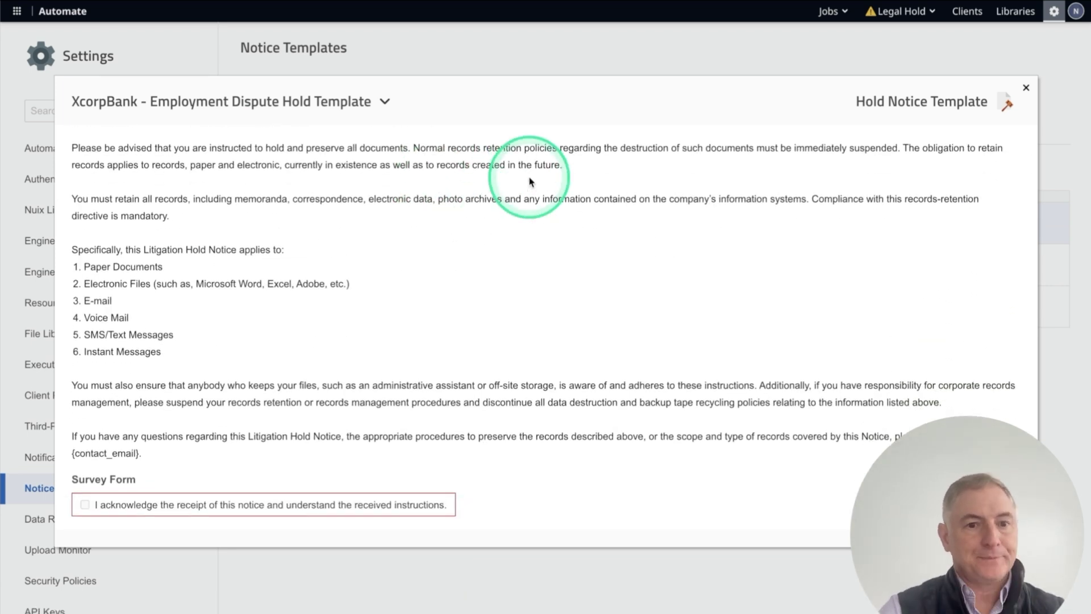
Step: Open the XcorpBank - Recurring Notice template from the recurring notice templates and read through to its survey form
click(1025, 89)
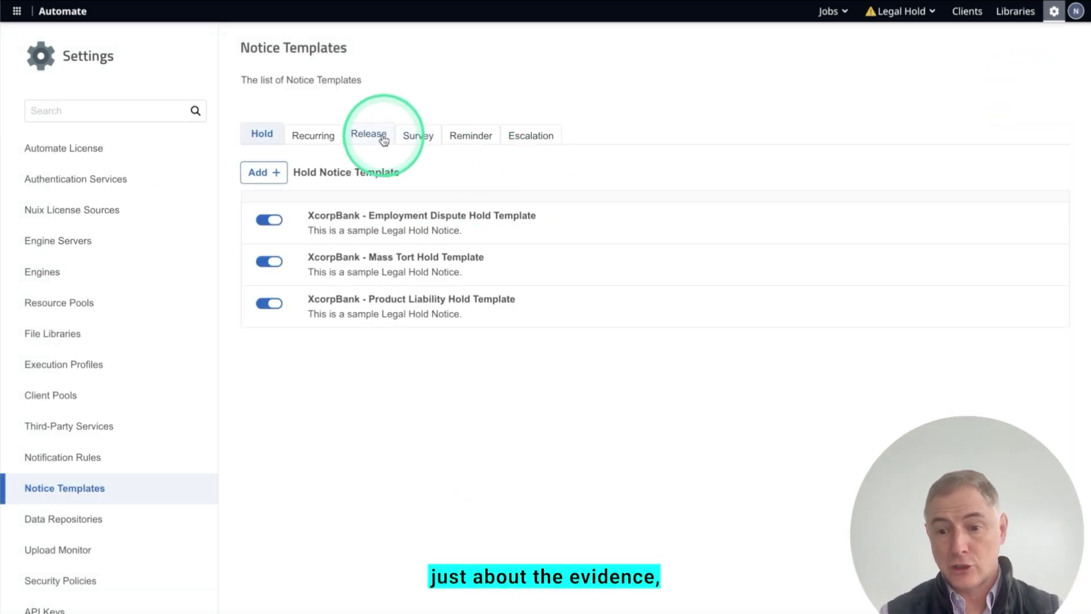
click(318, 137)
click(344, 219)
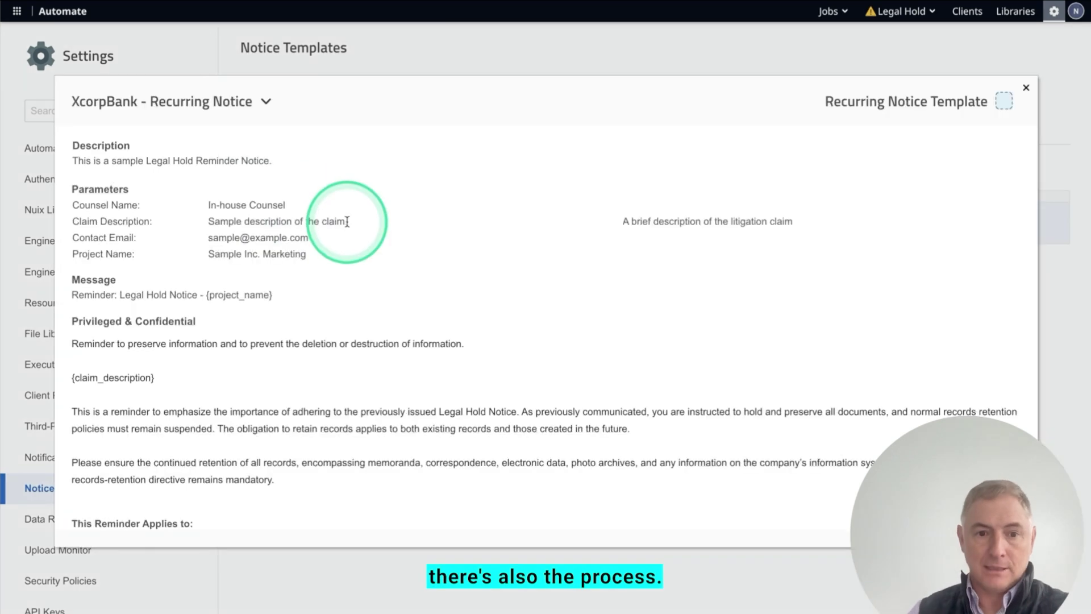
scroll(346, 220, down, 3)
scroll(347, 222, down, 5)
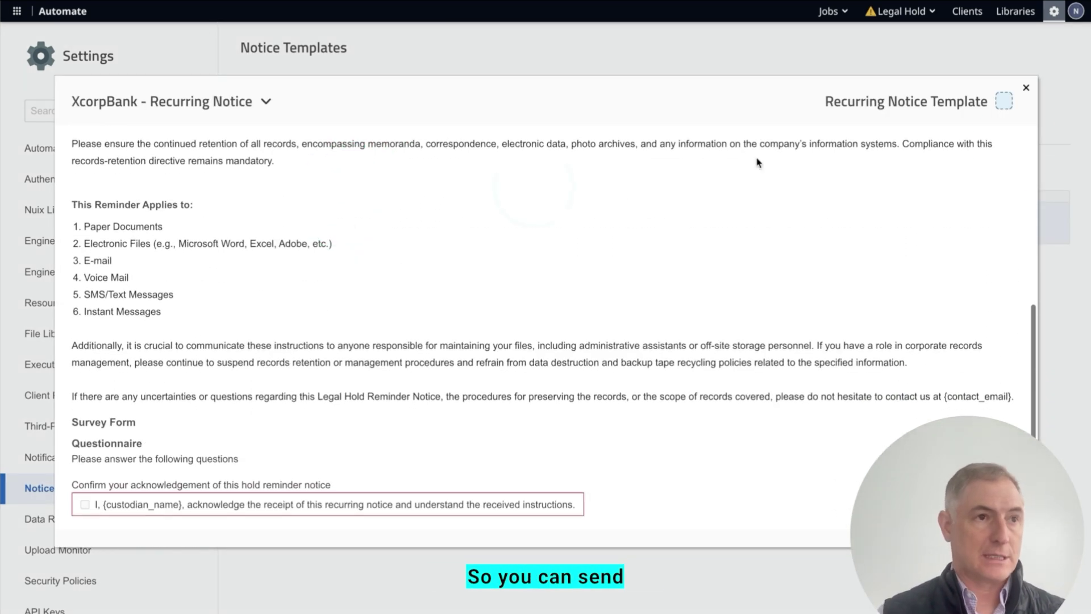
click(1026, 88)
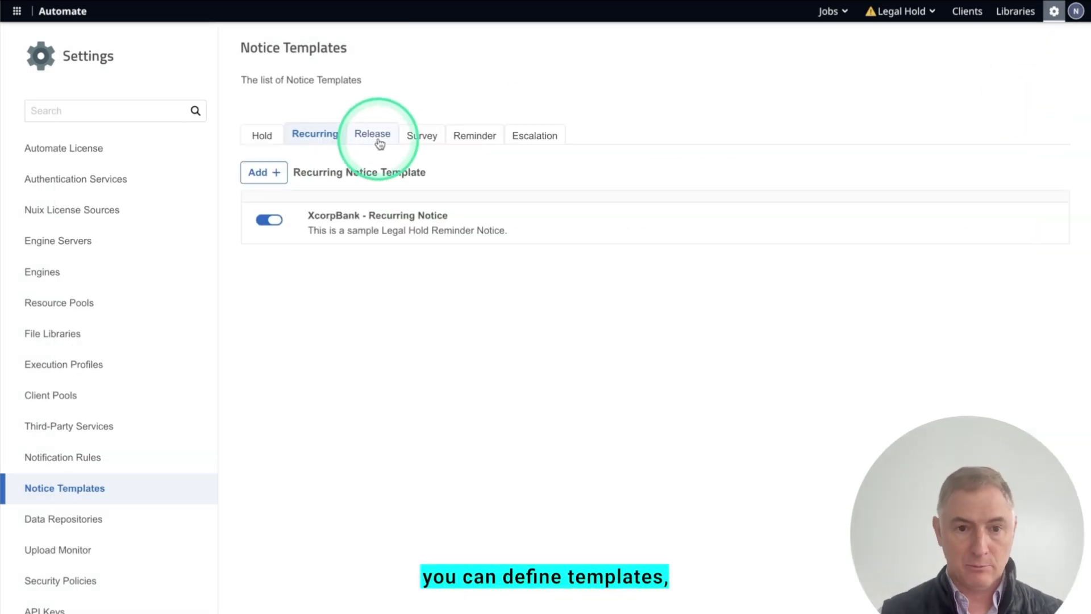
Step: Review the XcorpBank - Custodian Involvement survey template, including its questions about involvement in the project
click(423, 138)
click(404, 232)
scroll(404, 233, down, 3)
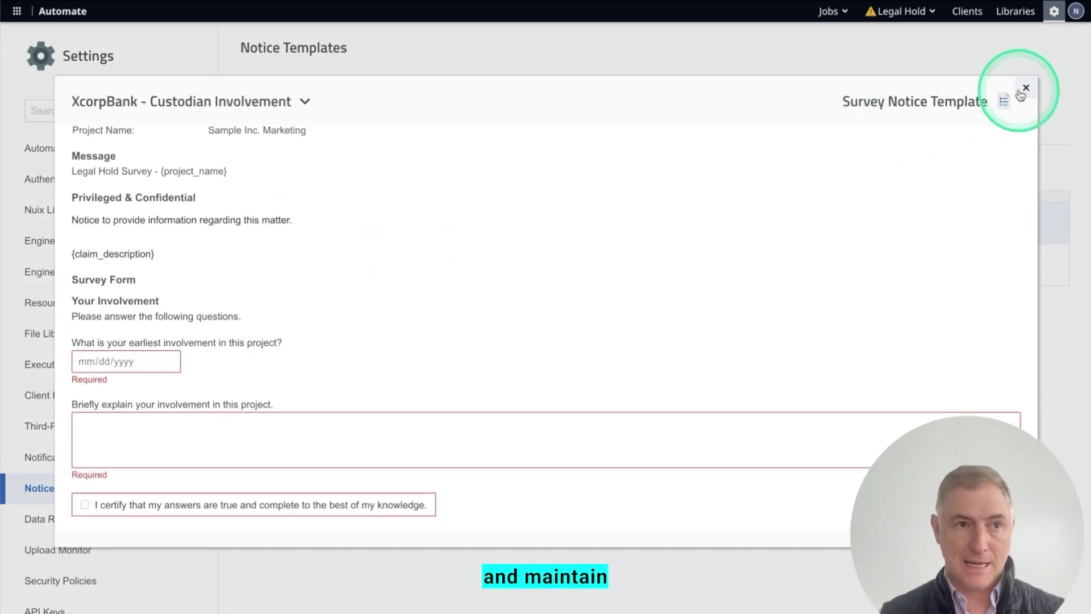
click(1026, 88)
Step: Open the active legal hold matter 202408_010 and review its parameters and its hold, reminder, escalation, recurring and release notices
click(902, 11)
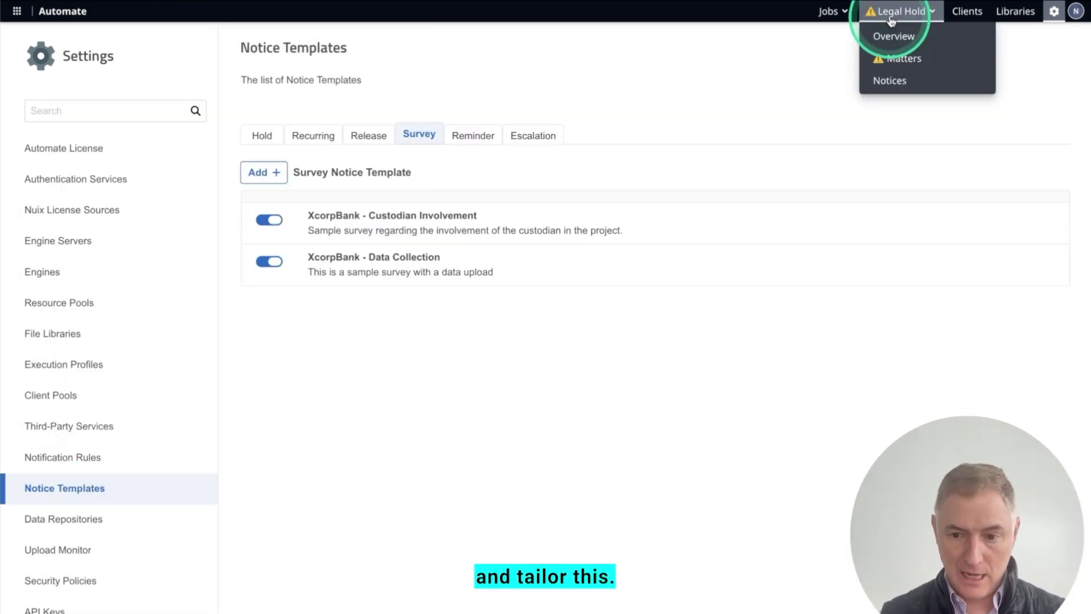
click(893, 58)
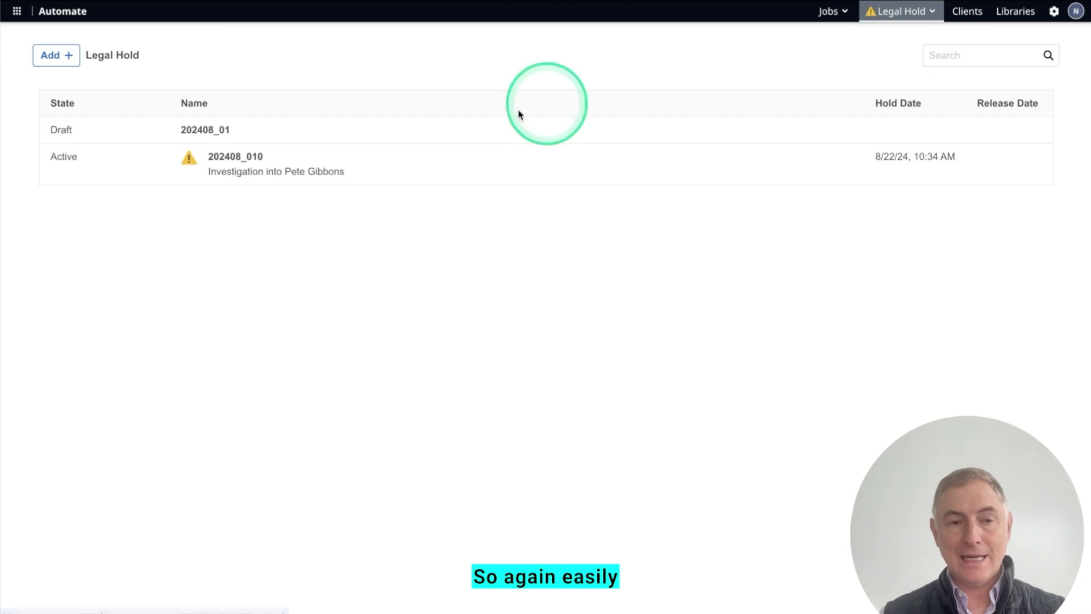
click(274, 173)
scroll(347, 247, down, 5)
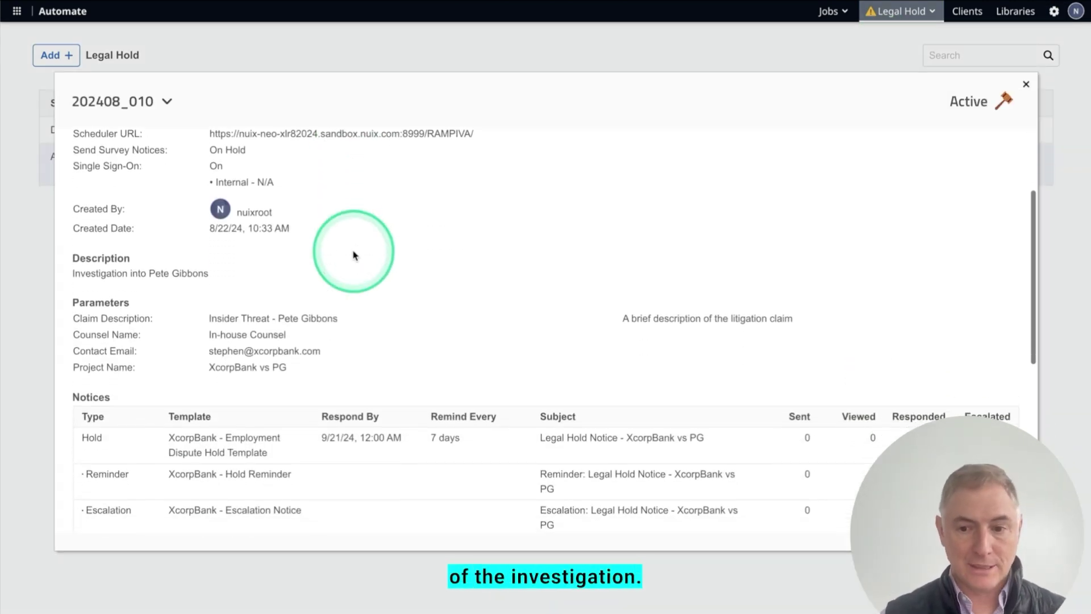
scroll(353, 255, down, 3)
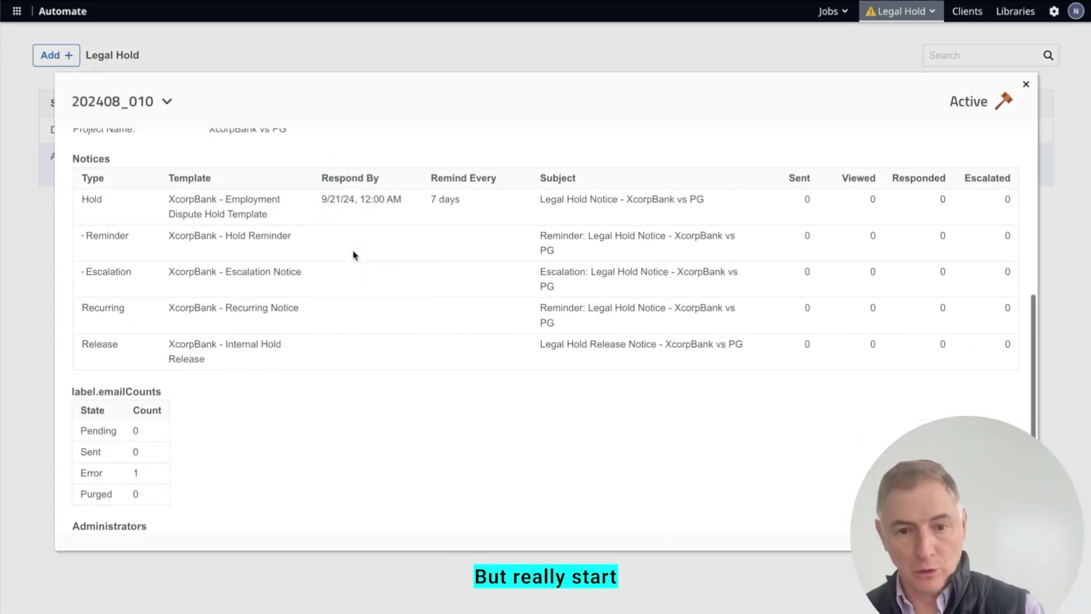
click(1026, 86)
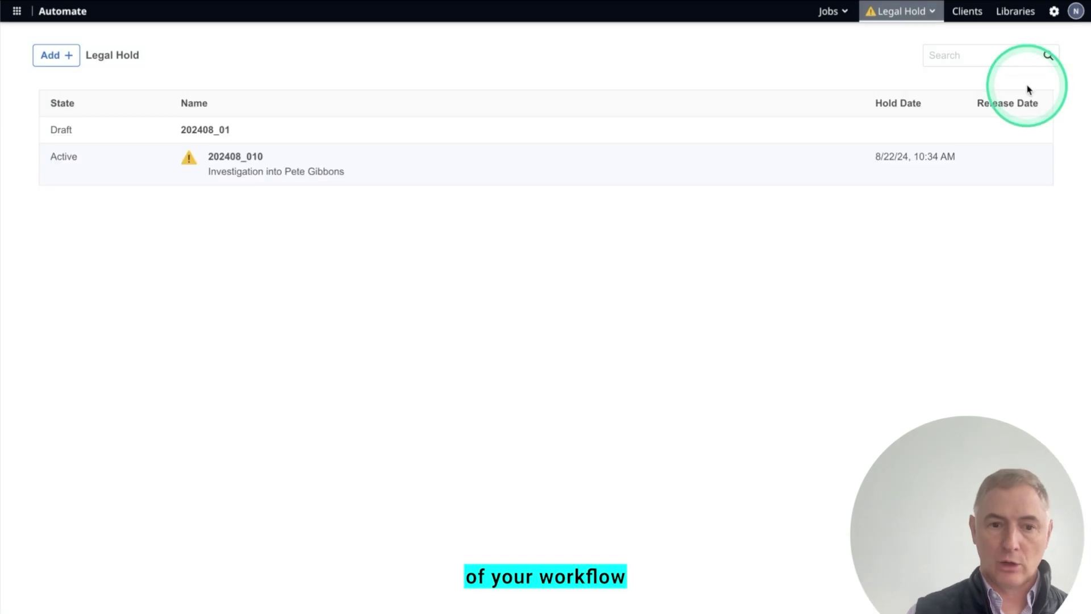
Step: Start a new Purview job for the client XcorpBank and its matter 202408_010
click(828, 12)
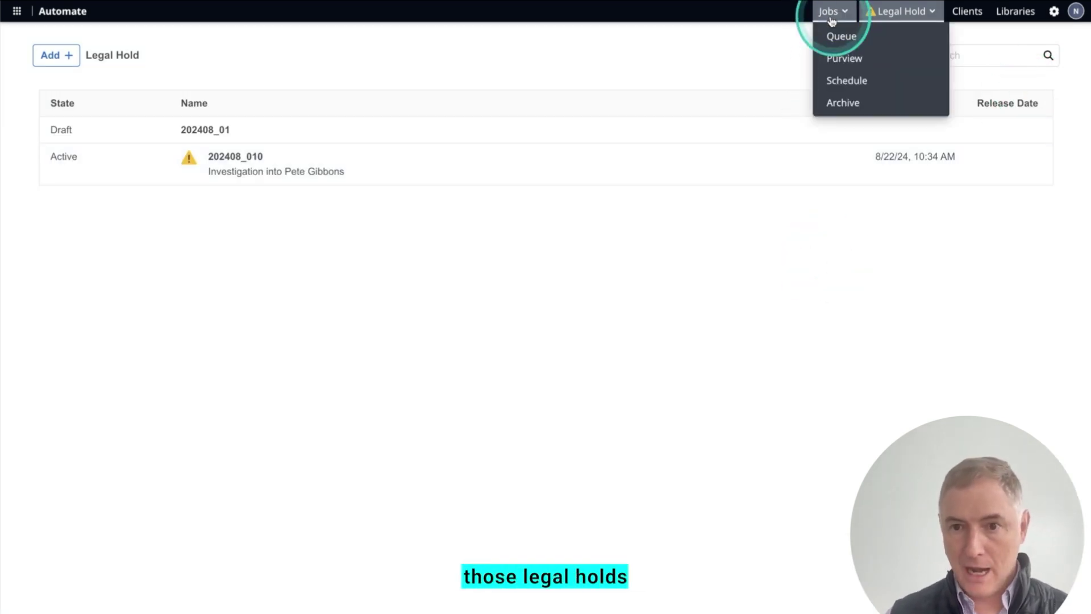
click(831, 55)
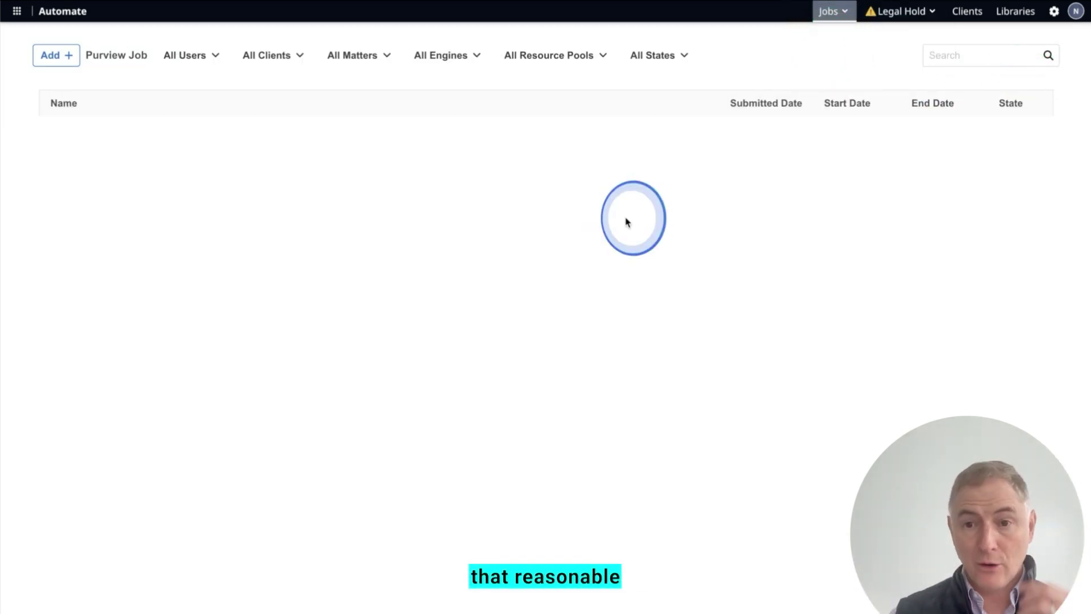
click(43, 59)
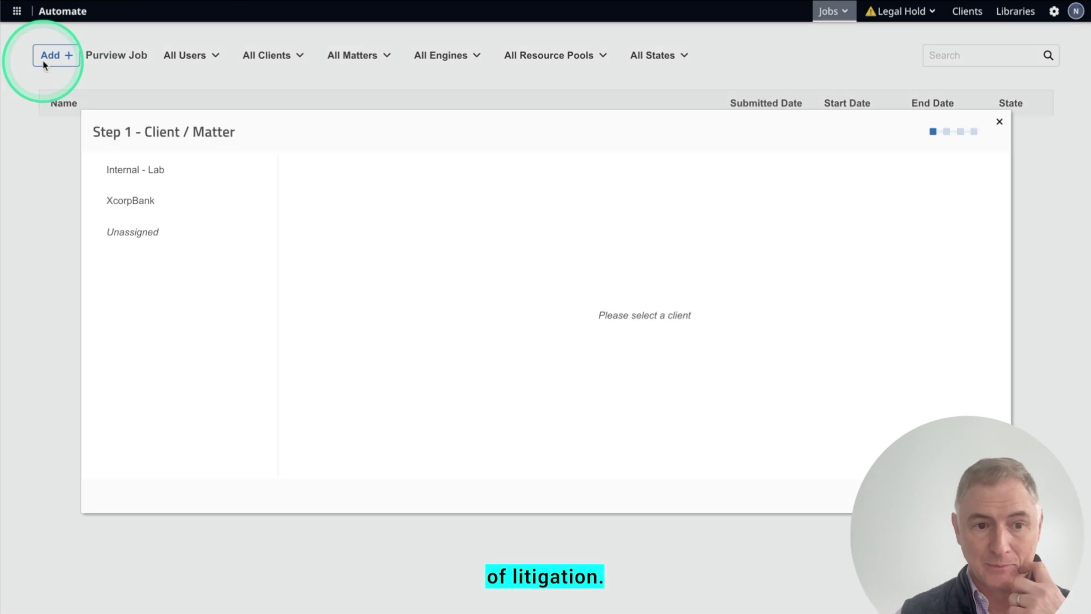
click(115, 202)
click(321, 416)
click(321, 443)
click(869, 492)
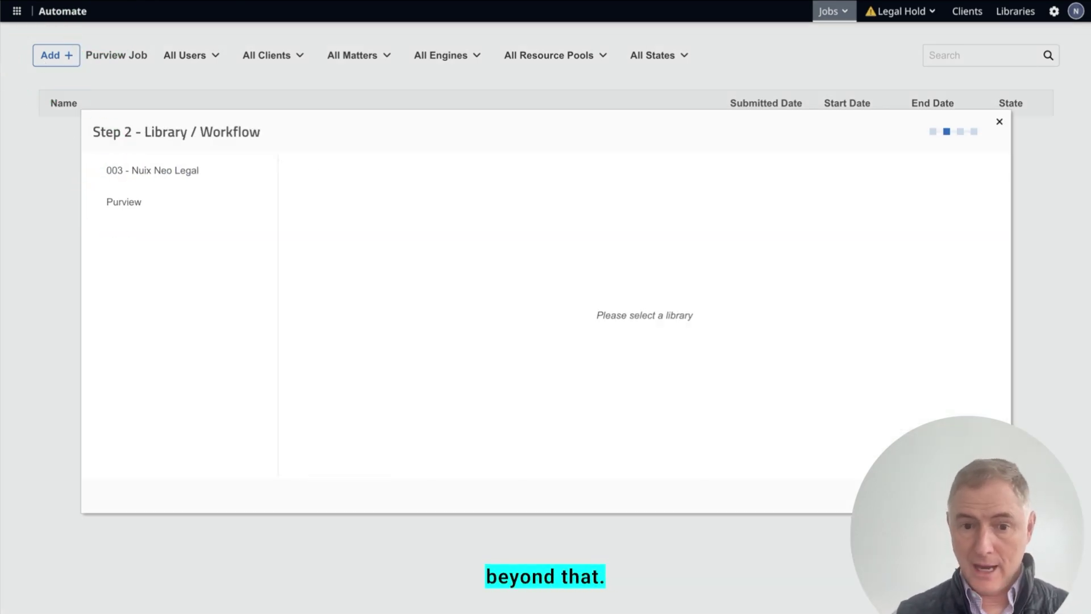
Step: Choose the Apply Hold and Collect Locally workflow from the Purview library for the job
click(158, 202)
click(363, 204)
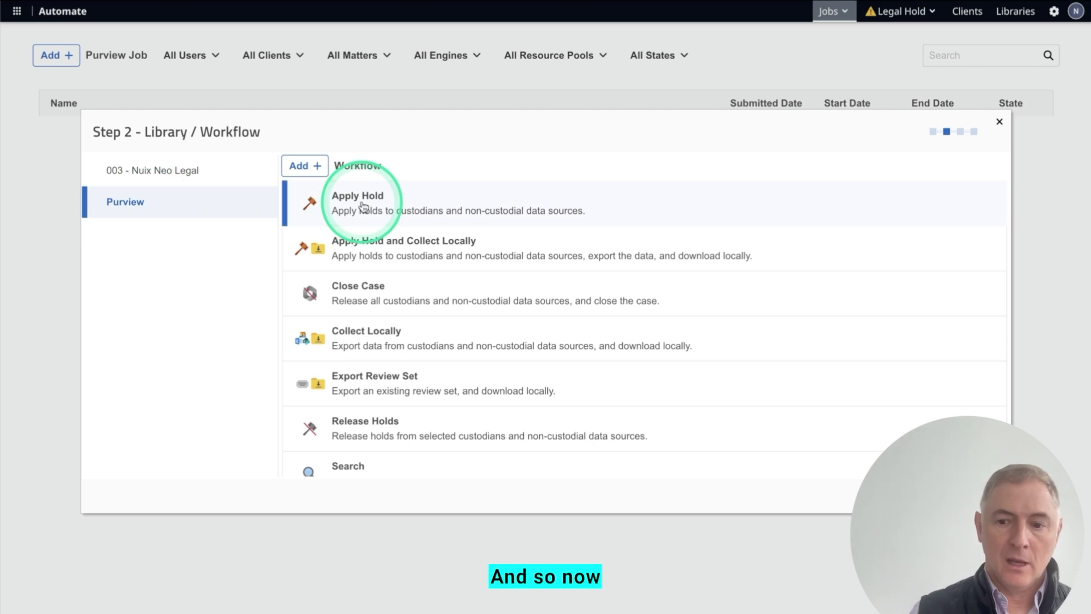
click(366, 257)
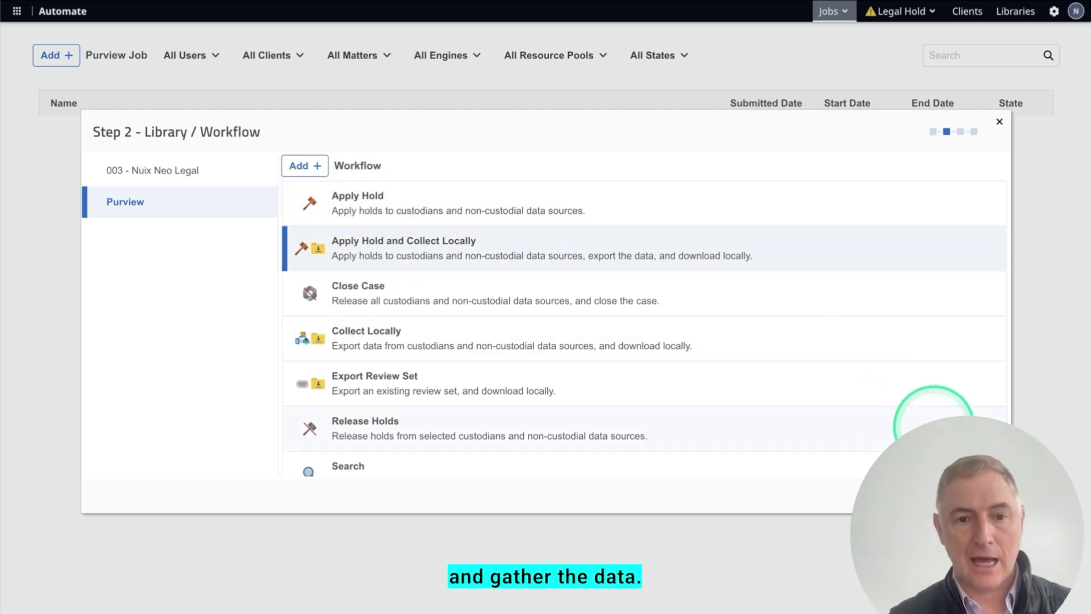
click(870, 492)
Step: Keep the default job settings and the option to create a new Purview case named 202408_010
scroll(731, 287, down, 1)
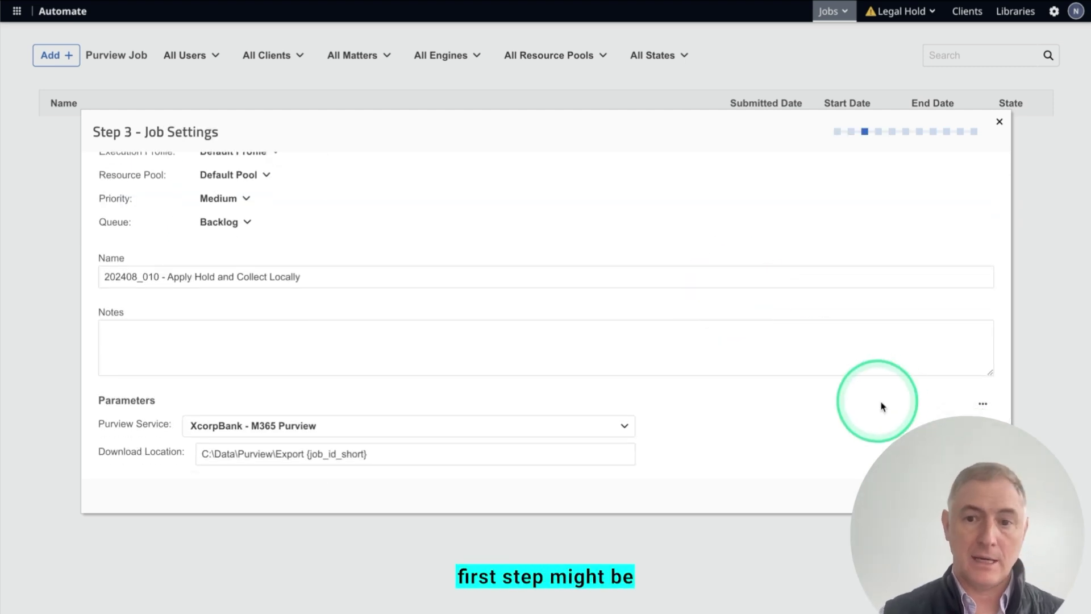
click(869, 492)
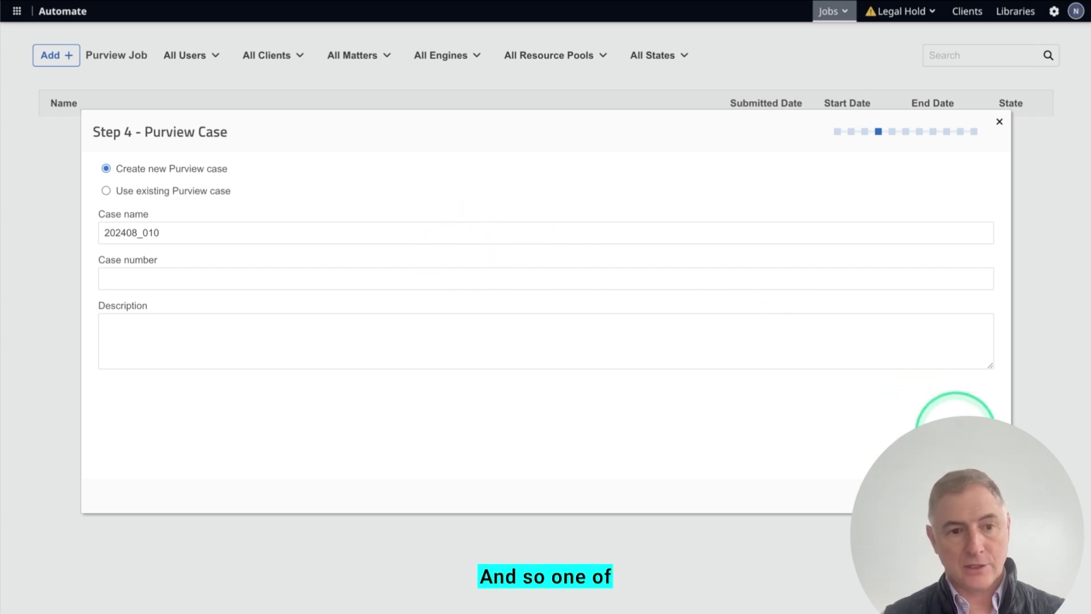
click(869, 492)
Step: Add the first listed custodian's email as a custodial user data source covering Mailbox, OneDrive and Teams
click(111, 197)
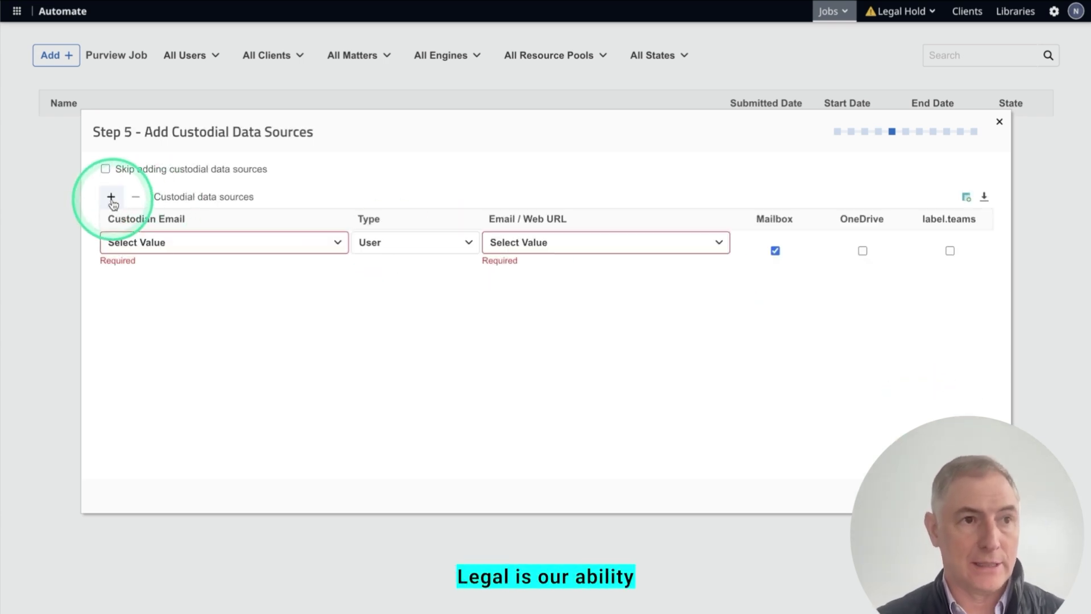
click(135, 244)
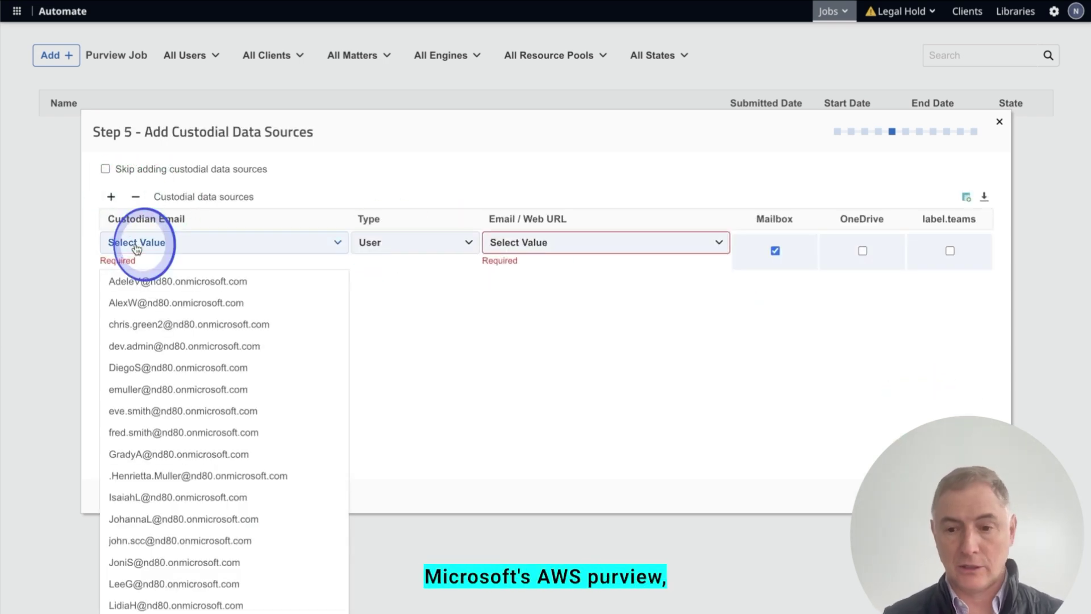
click(135, 282)
click(863, 244)
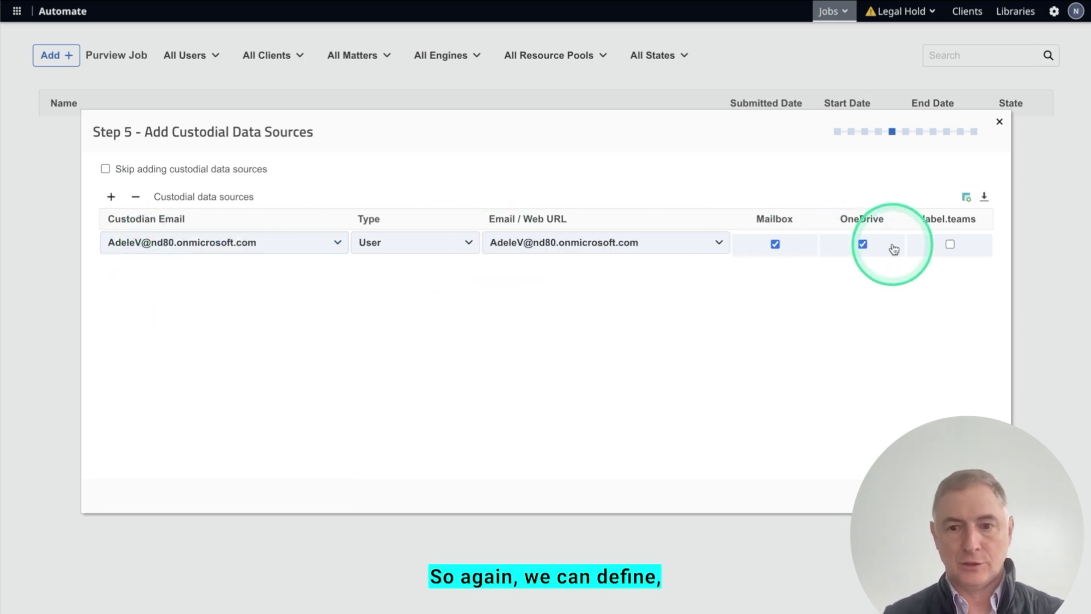
click(951, 245)
Step: Add a non-custodial Exchange Location data source for the same custodian's email, filtering the addresses by "ad"
click(470, 272)
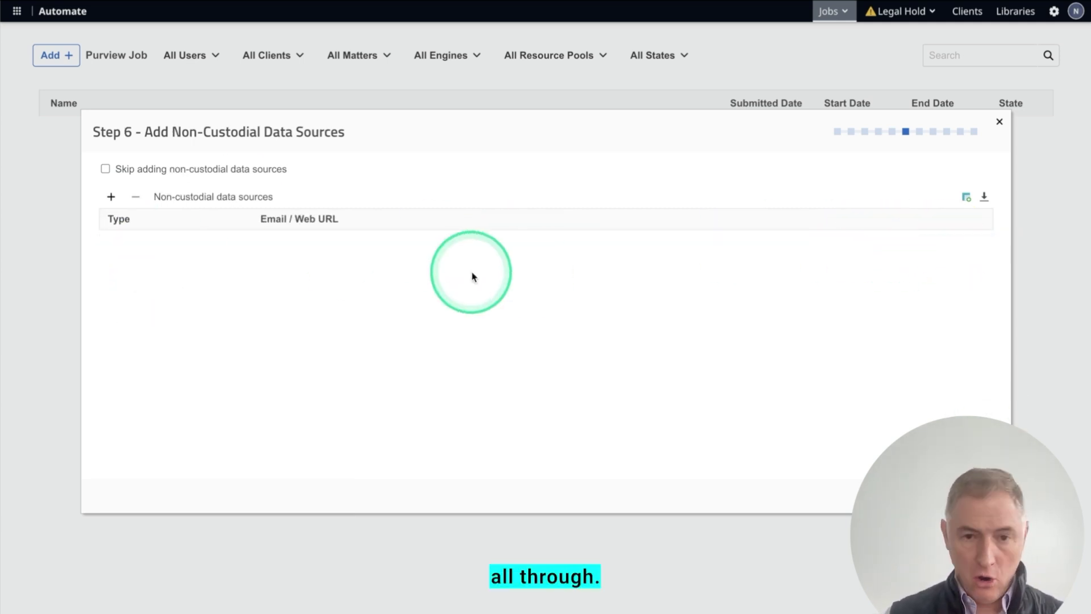
click(111, 196)
click(288, 243)
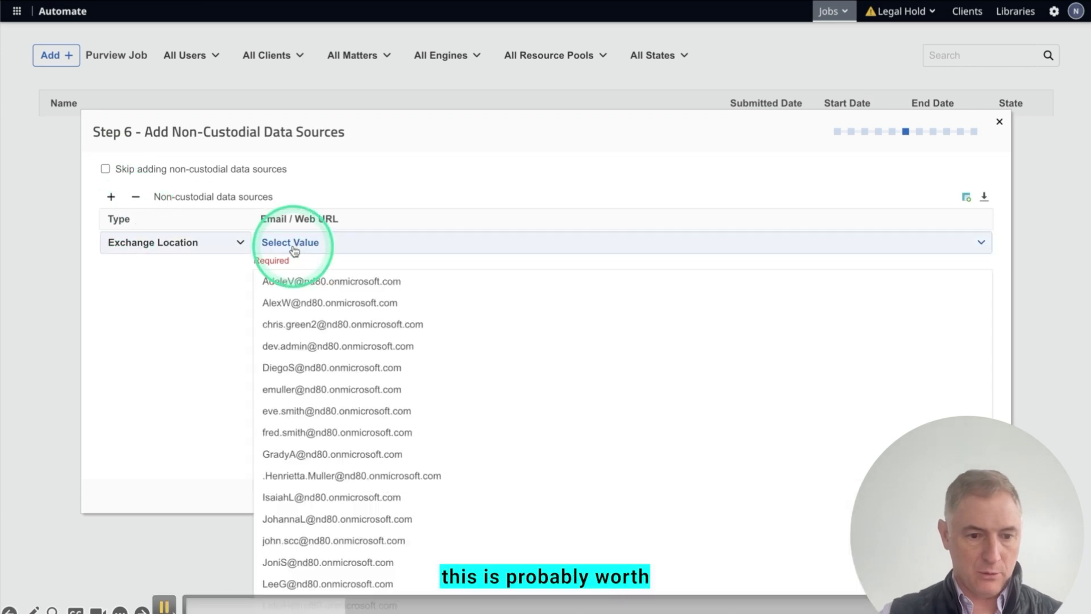
text(ad)
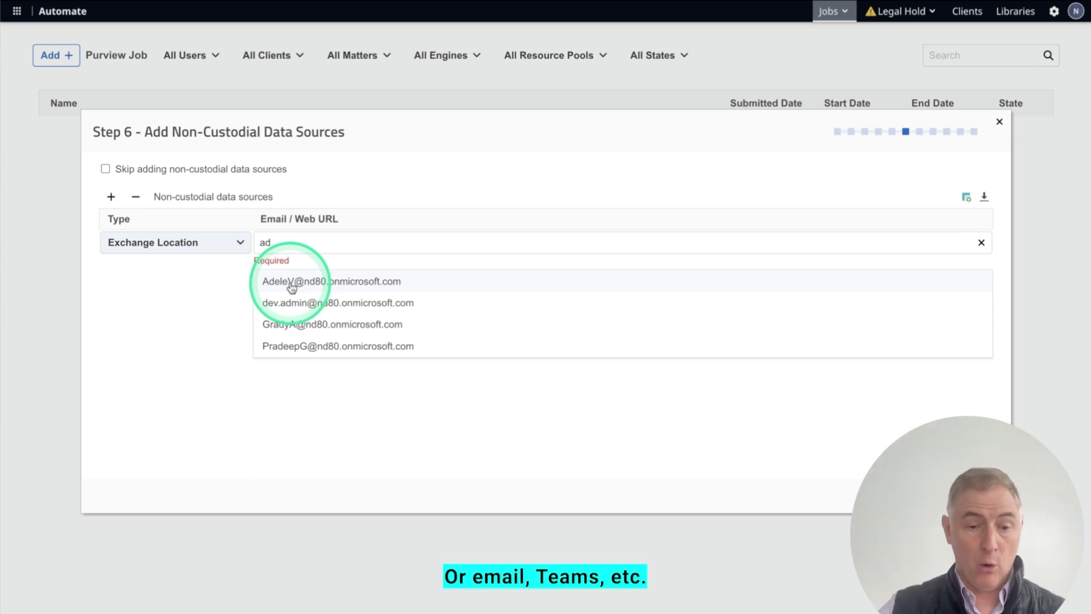
click(291, 282)
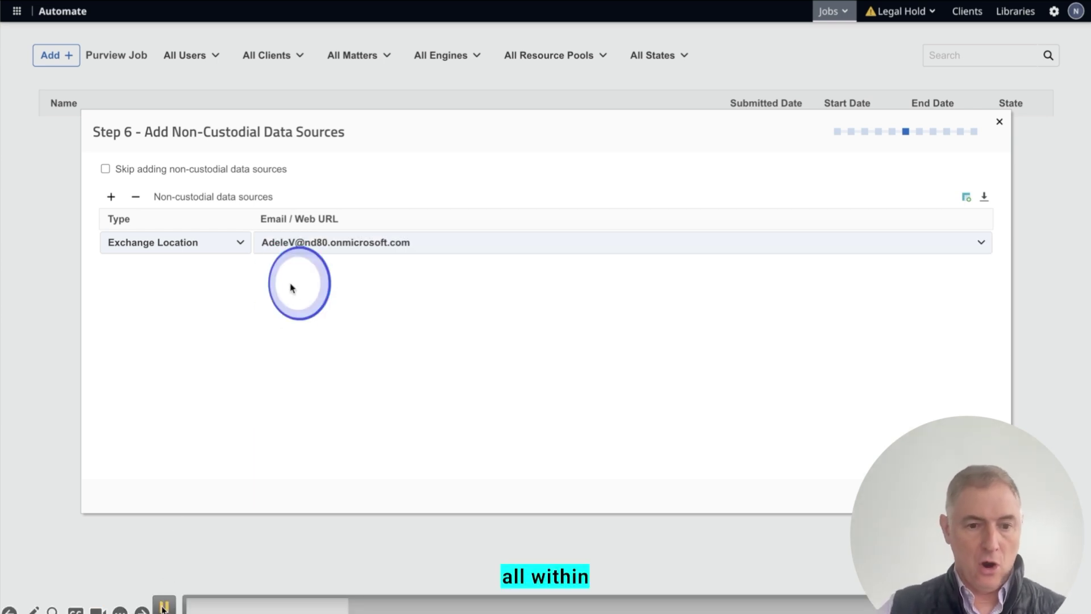
click(901, 402)
Step: Add the same custodian's personal SharePoint Site as a second non-custodial source and advance the job through its default search settings to confirmation
click(111, 197)
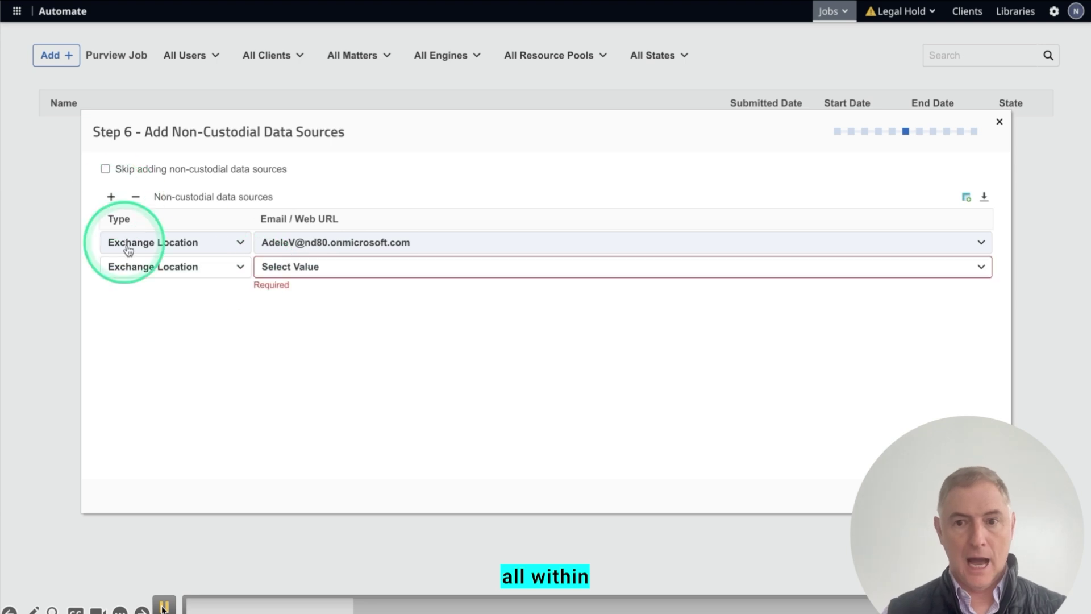
click(156, 271)
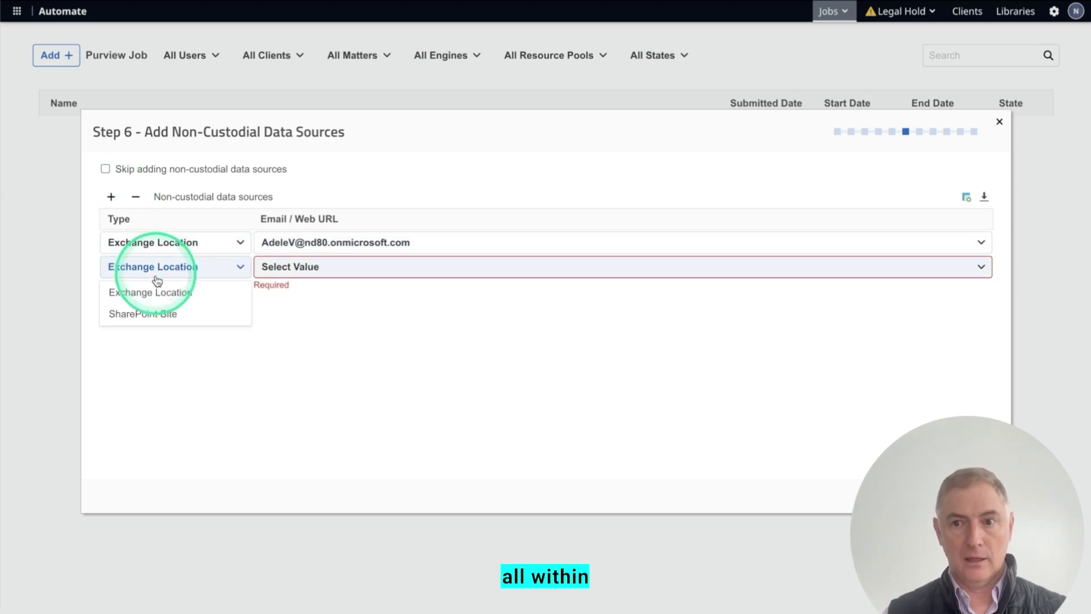
click(157, 317)
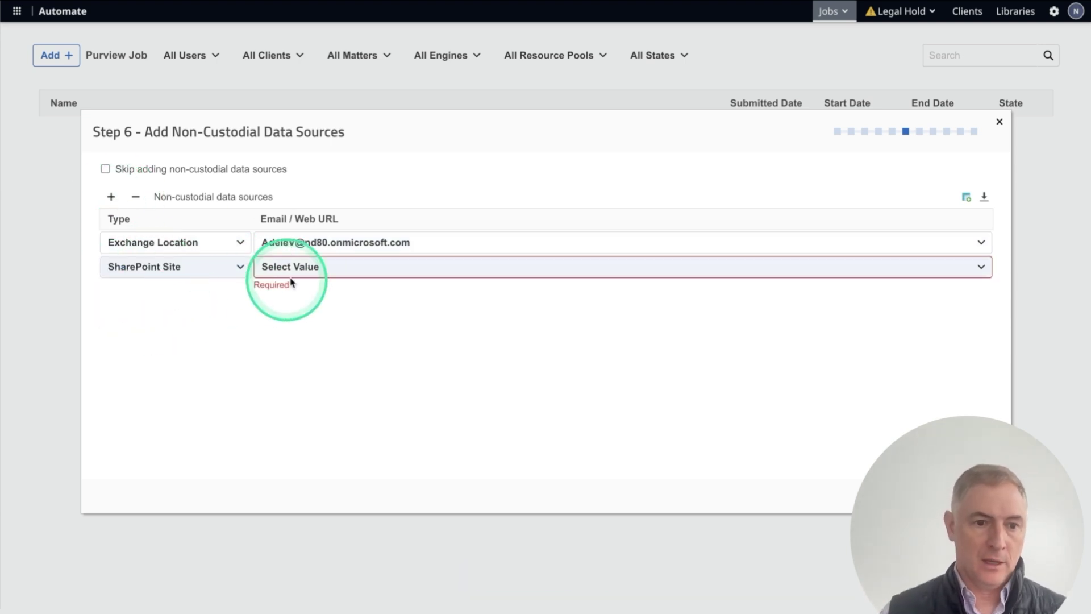
click(304, 268)
text(ade)
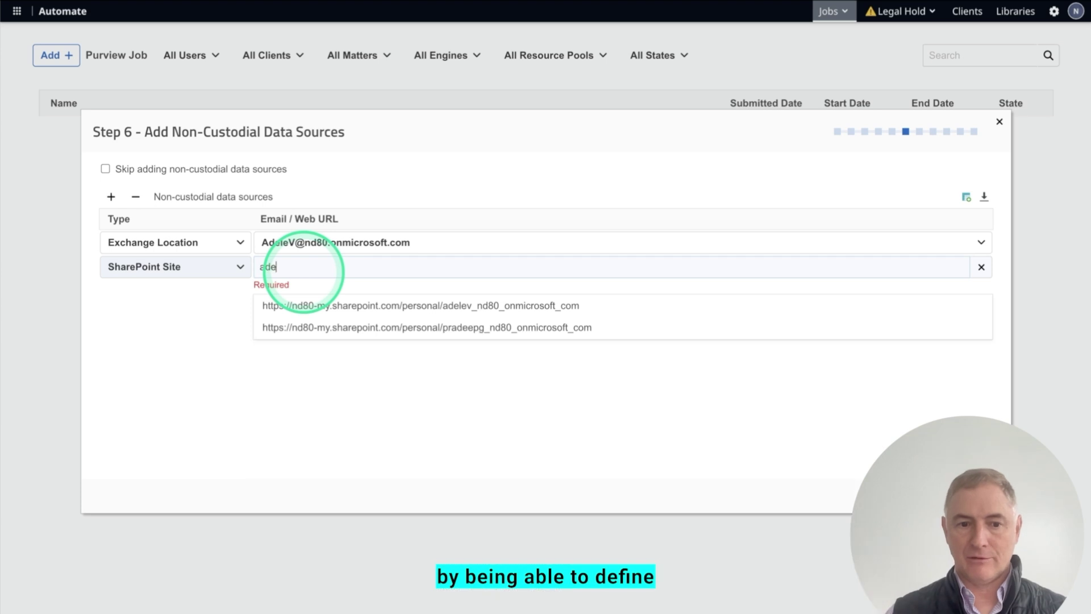
click(350, 305)
click(966, 495)
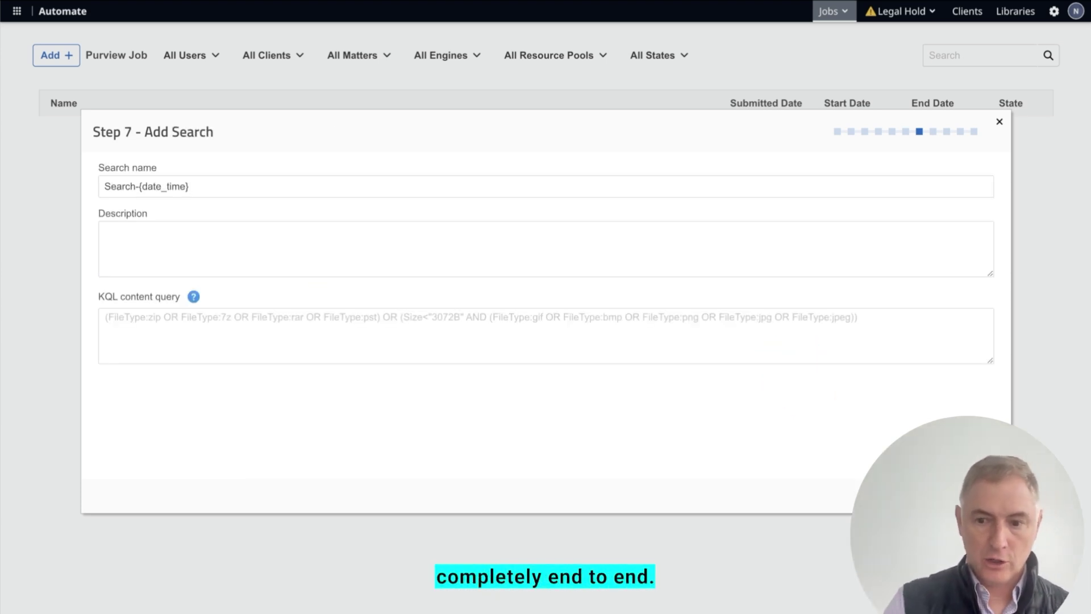
click(966, 496)
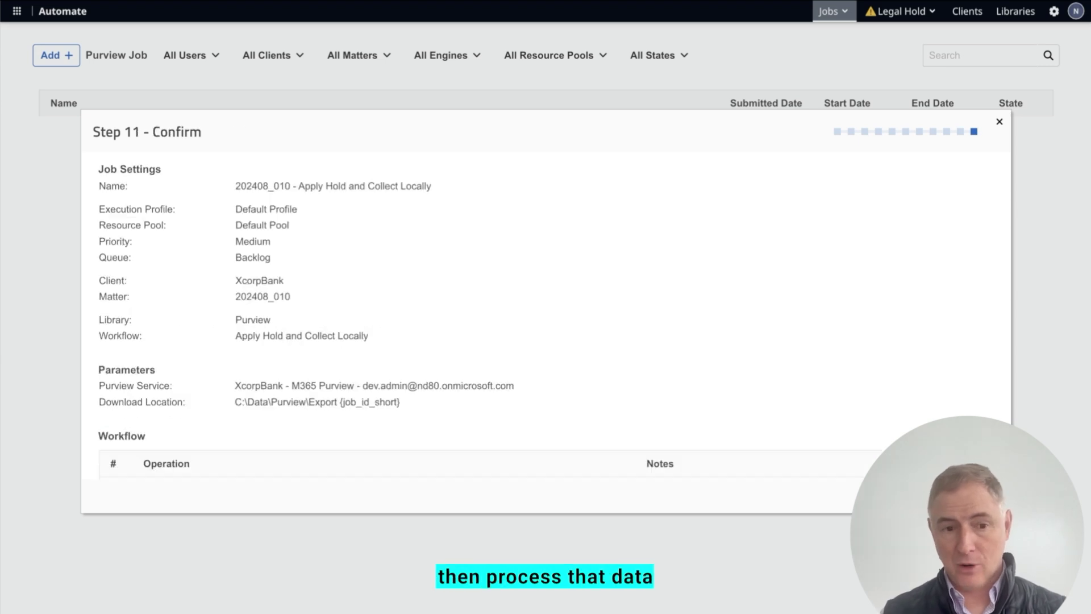
Step: Start a new job for the XcorpBank client under matter 202408_010
click(473, 291)
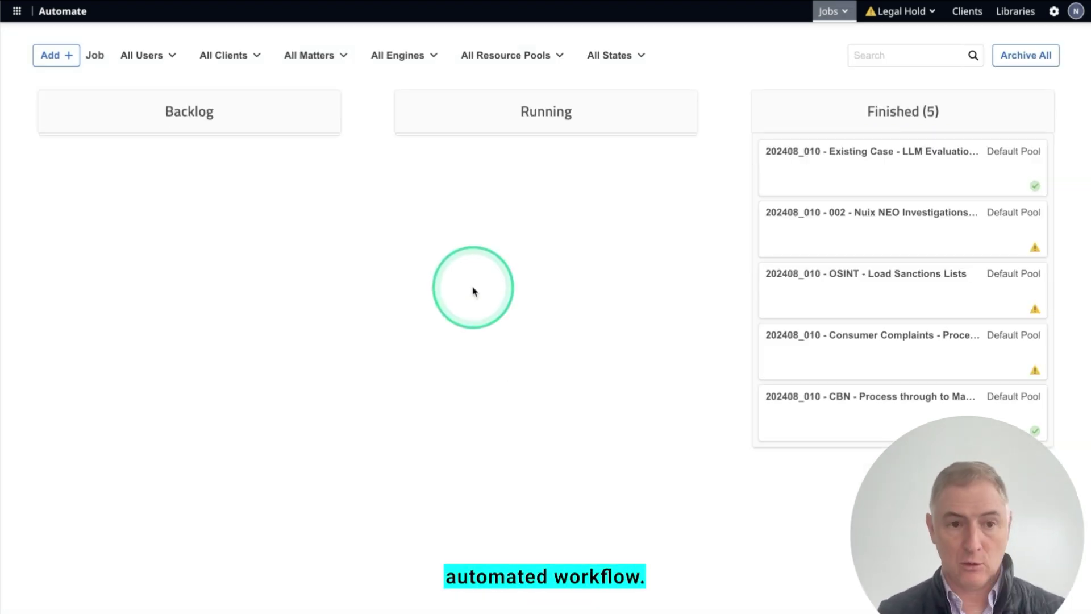
click(46, 55)
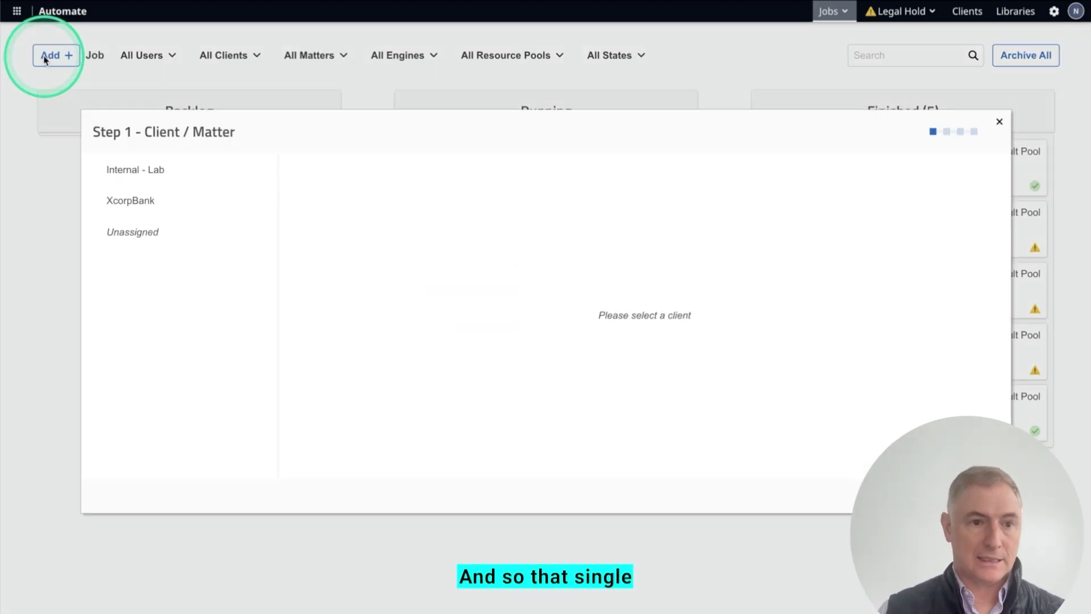
click(136, 216)
click(324, 266)
click(365, 443)
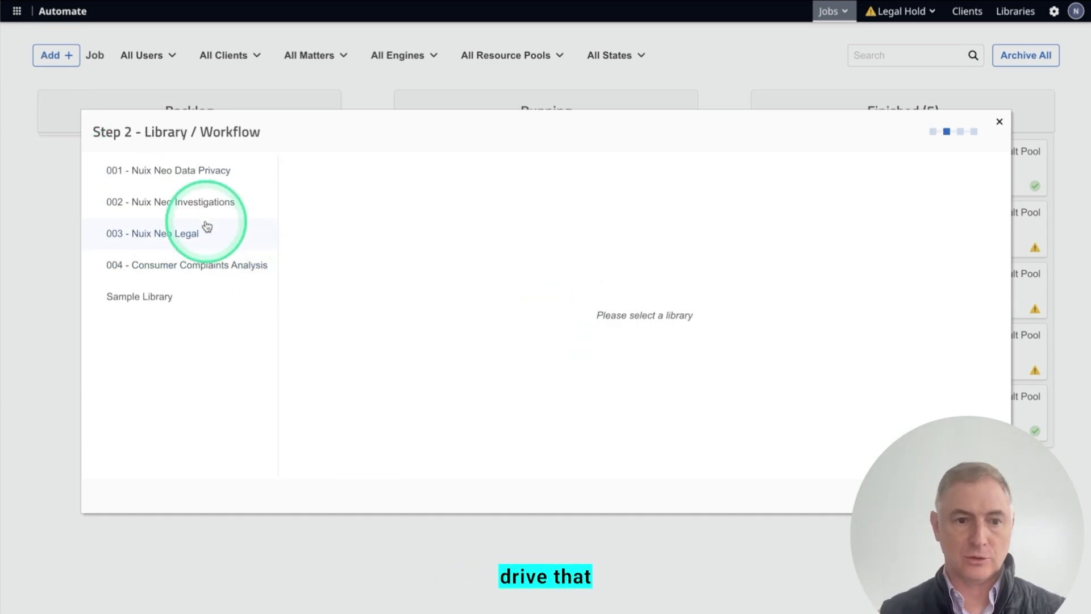
Step: Choose the D - 001) AI Powered Sampling workflow from the 003 - Nuix Neo Legal library and advance to its settings
click(205, 231)
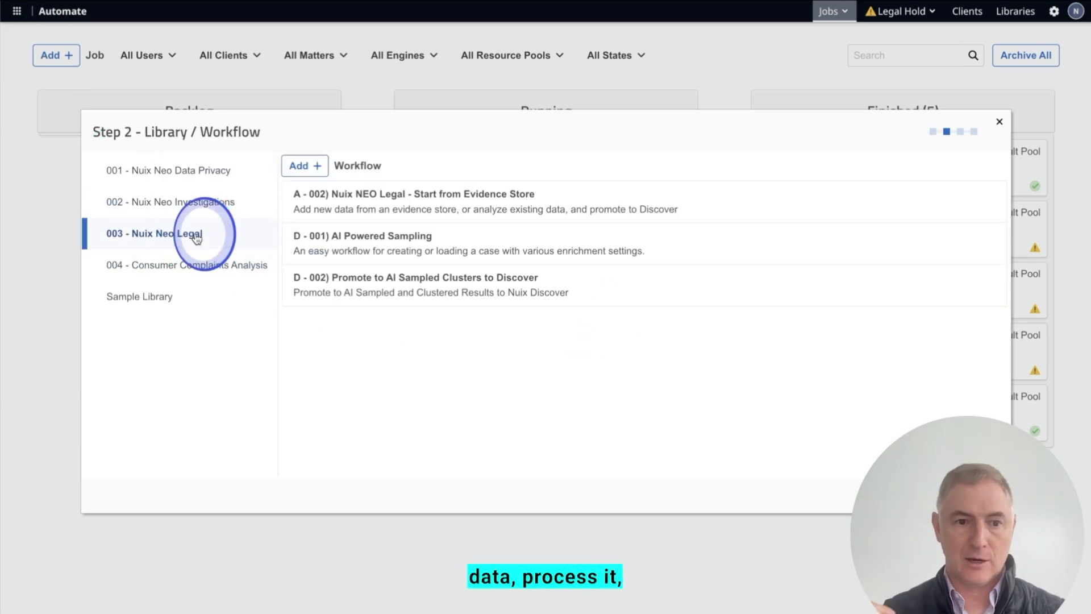
click(340, 245)
click(972, 494)
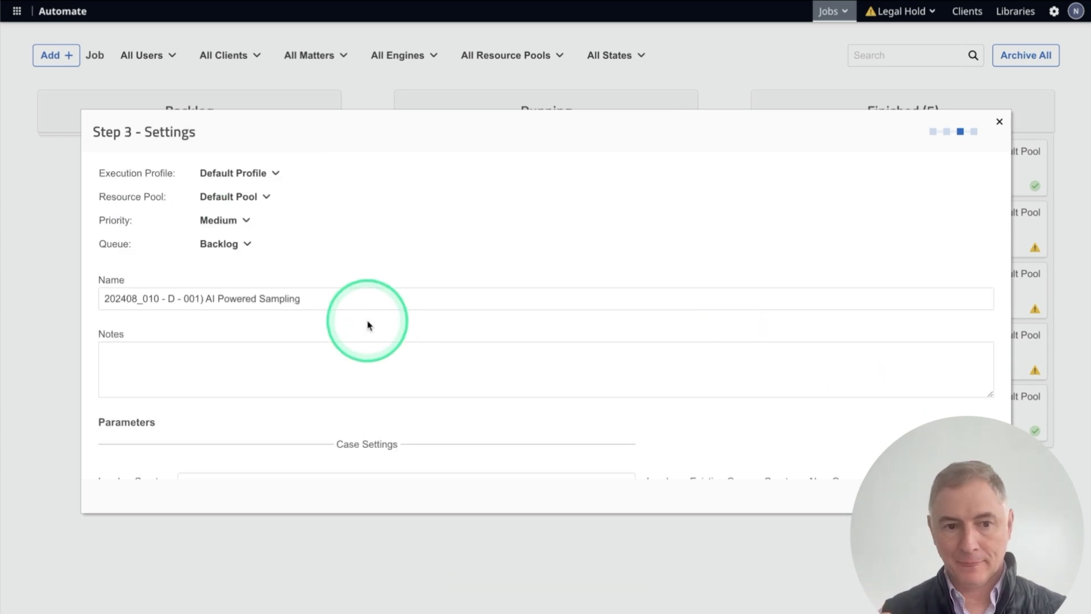
Step: Set the job to load the existing case folder XcorpBank_Investigation_20240810
scroll(367, 325, down, 2)
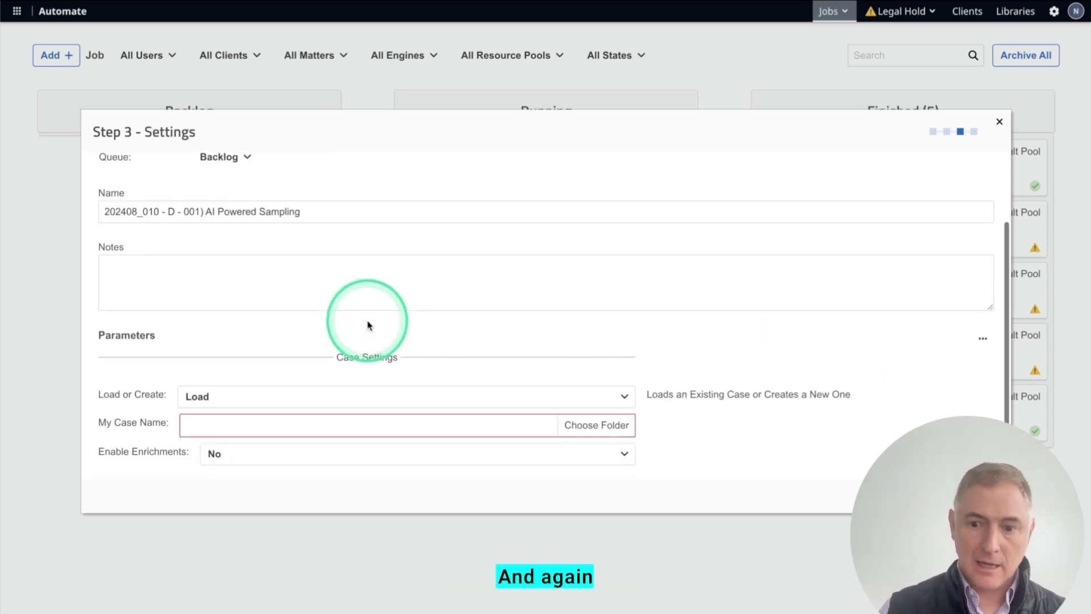
click(291, 404)
click(243, 430)
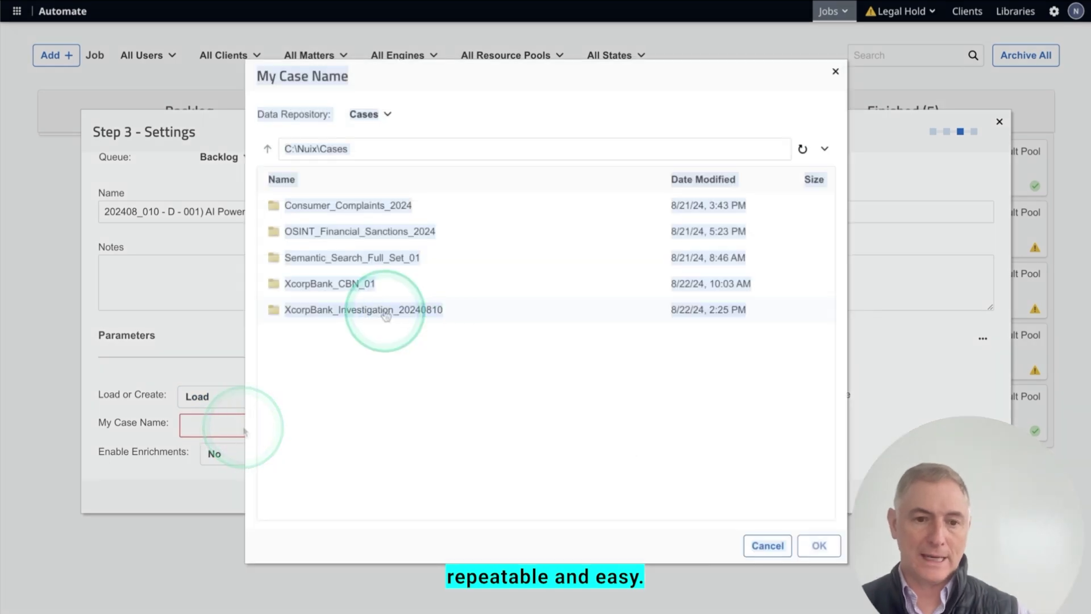
click(819, 546)
Step: Enable enrichments, set Perform Clustering to Yes, and review the cluster and notification settings
click(604, 458)
click(329, 477)
scroll(328, 486, down, 5)
click(510, 400)
click(350, 416)
scroll(685, 344, down, 3)
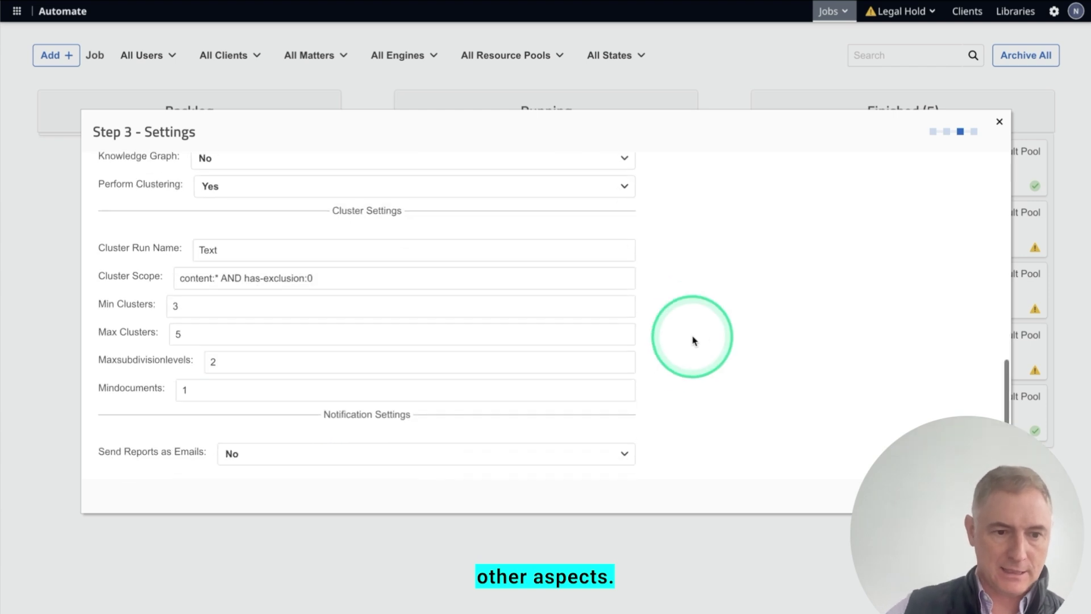
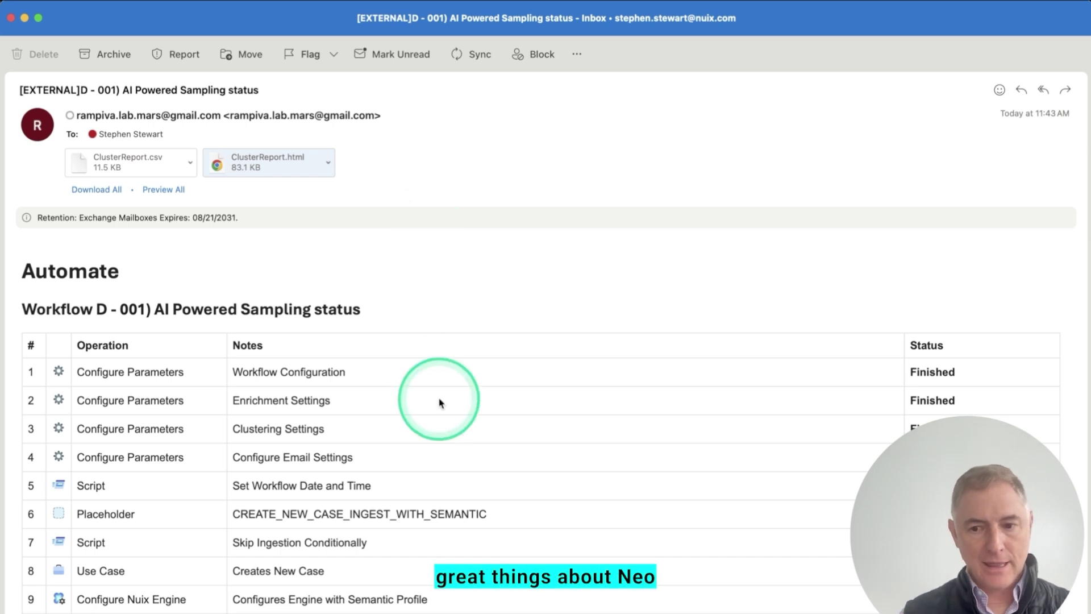
Step: Expand cluster C.4 and its subcluster C.4.1, Friendship Event Planning and Financial Analysis, in the cluster report
click(32, 135)
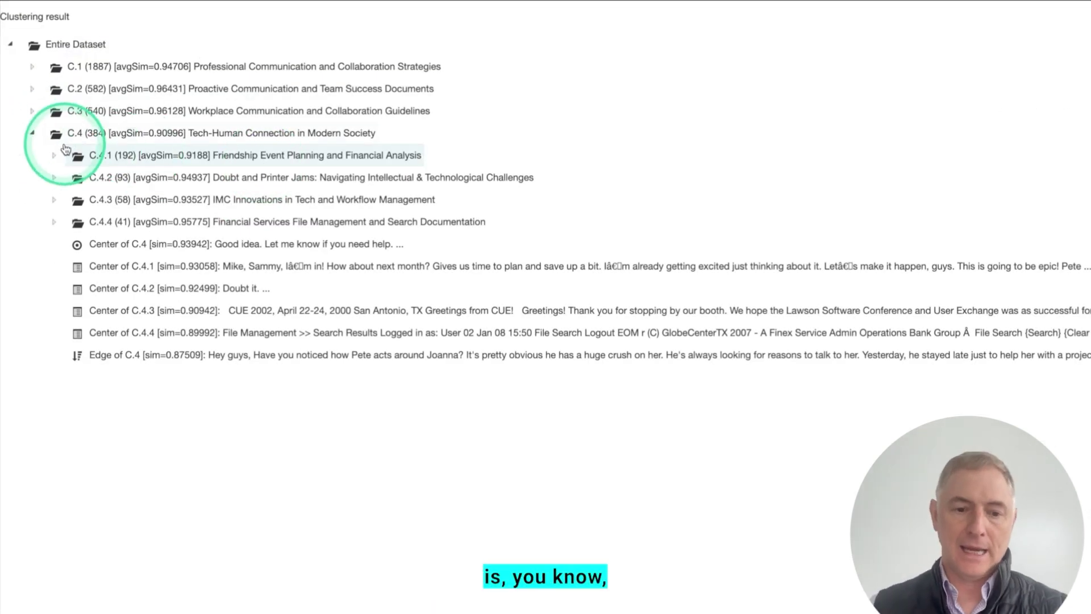
click(55, 156)
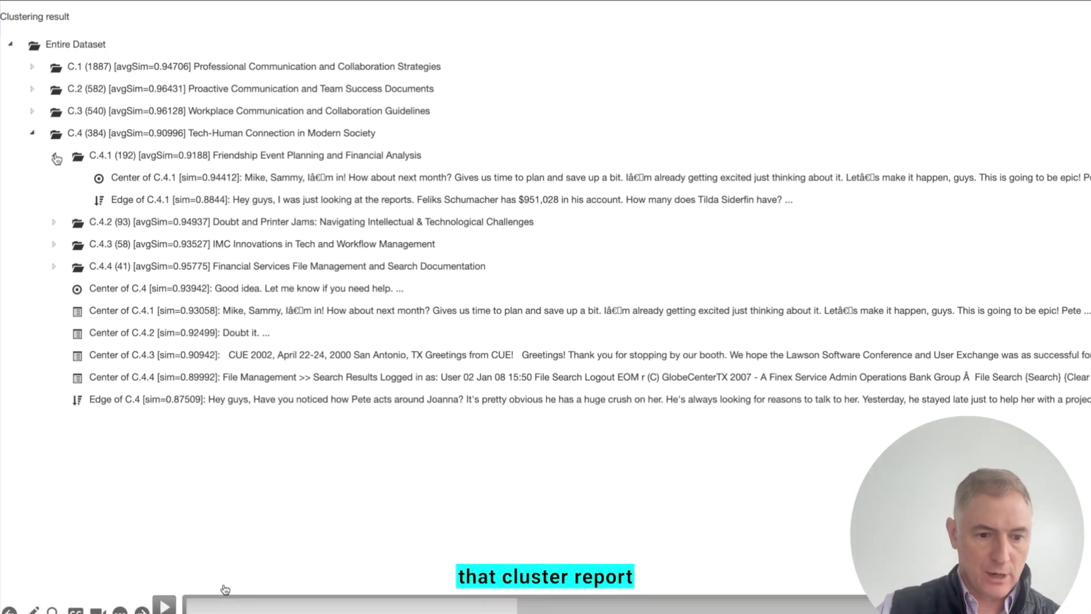
click(163, 606)
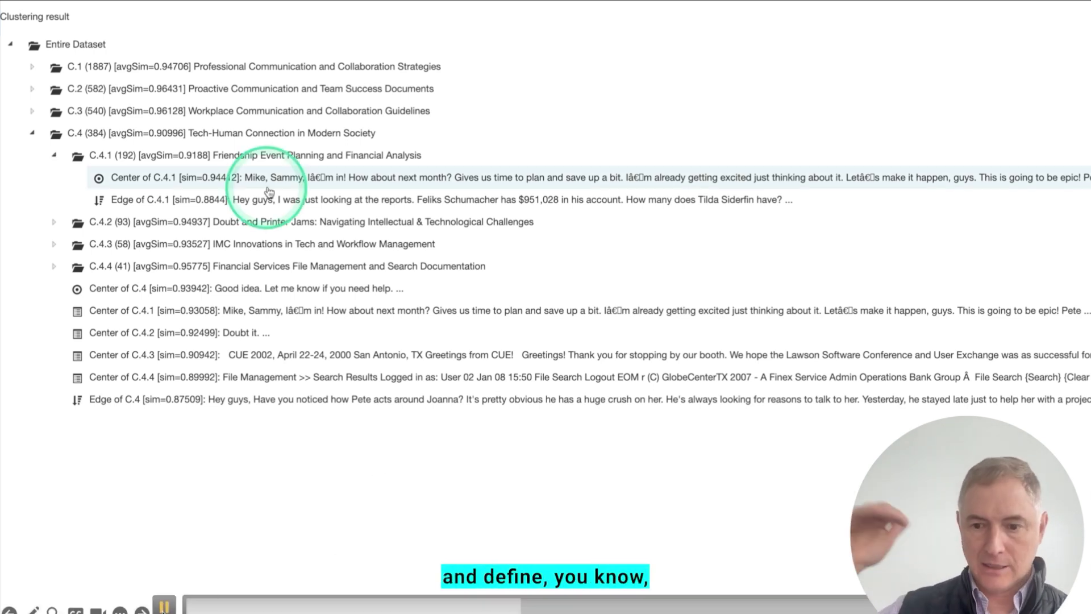
Step: Open the edge document of cluster C.4.1 from the report and examine its GenAI item metadata
click(291, 199)
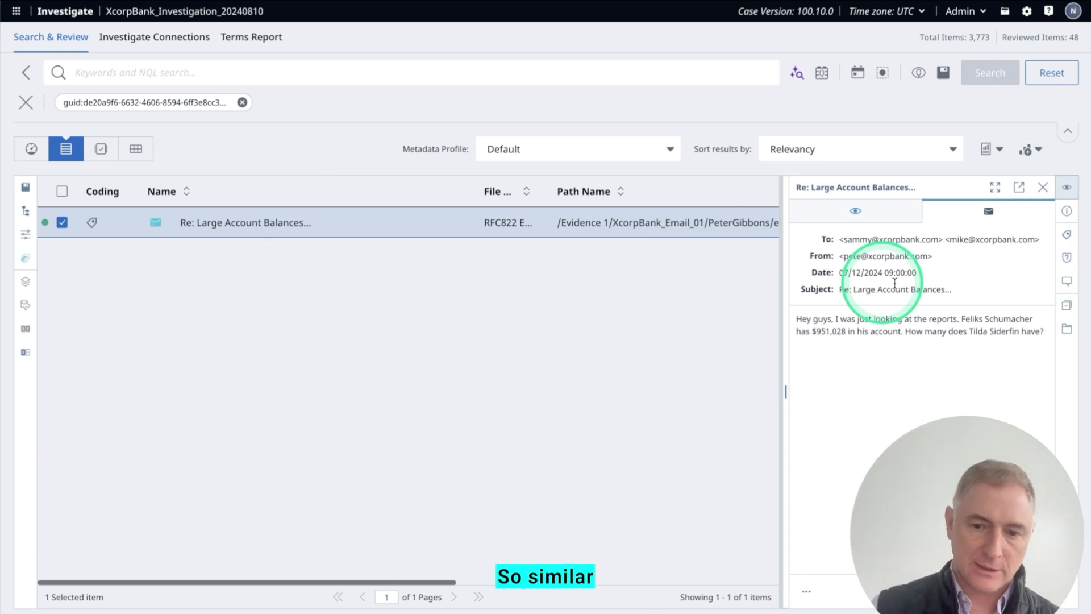
click(1067, 220)
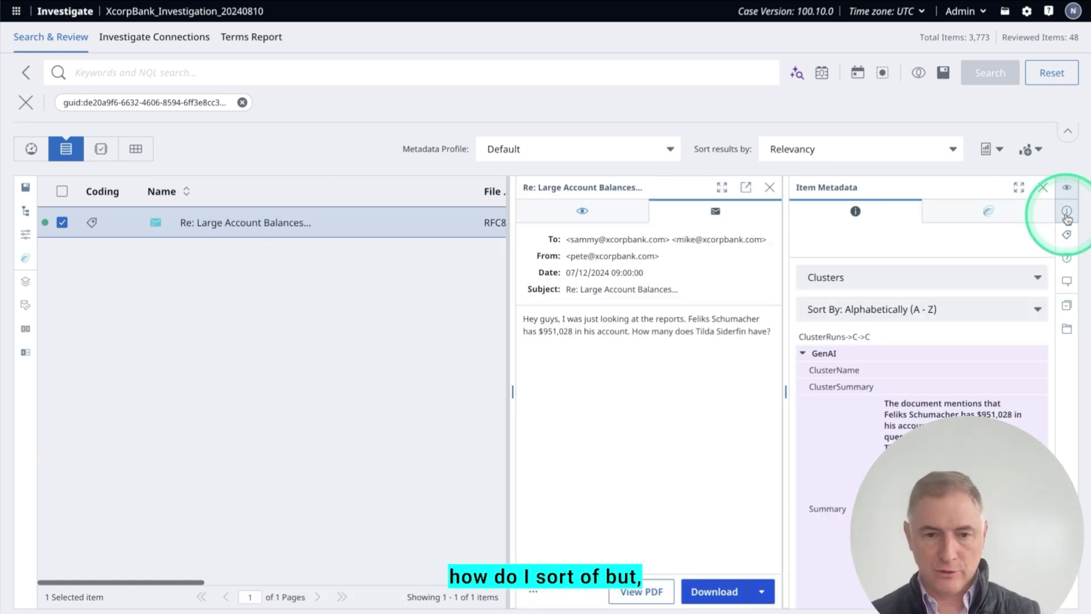
scroll(1006, 402, down, 2)
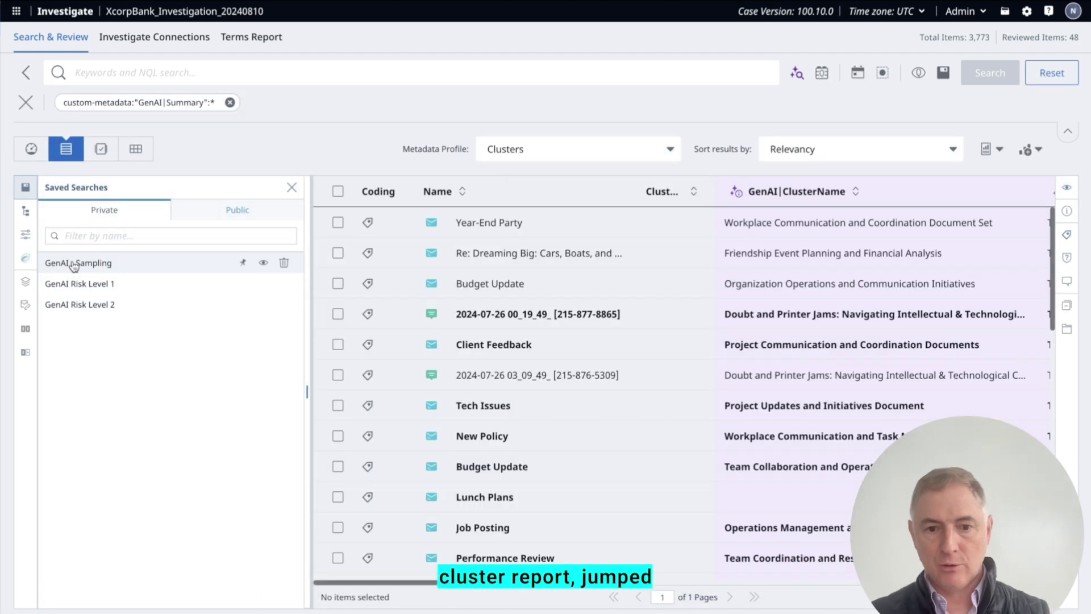
Step: With the GenAI - Sampling saved search loaded, open the "Re: Dreaming Big: Cars, Boats, and Travel" email and read its cluster metadata and summary
click(217, 224)
click(291, 187)
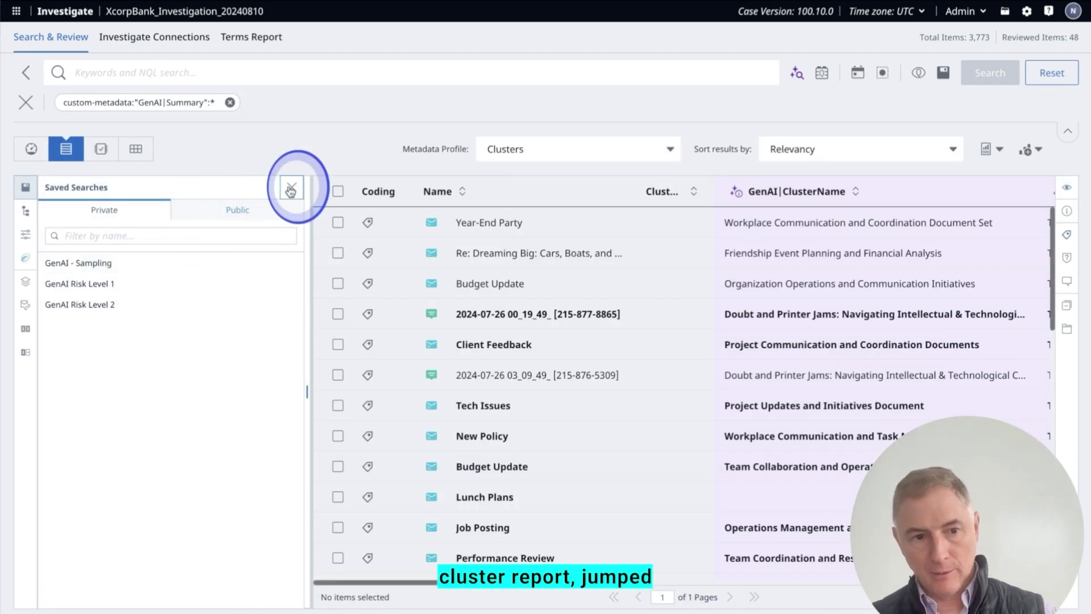
click(560, 257)
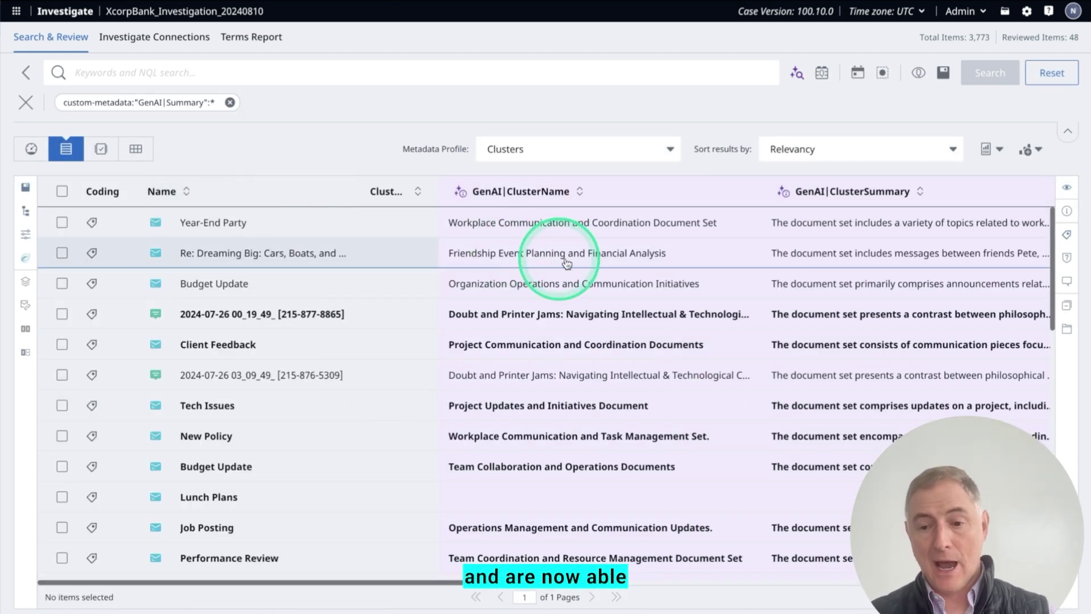
click(632, 257)
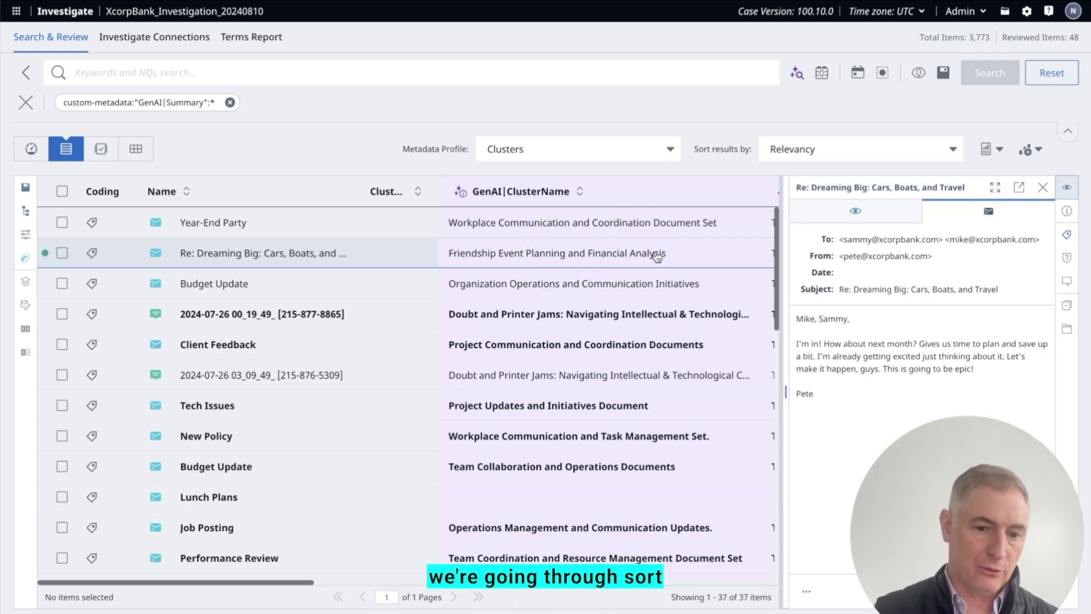
click(1067, 213)
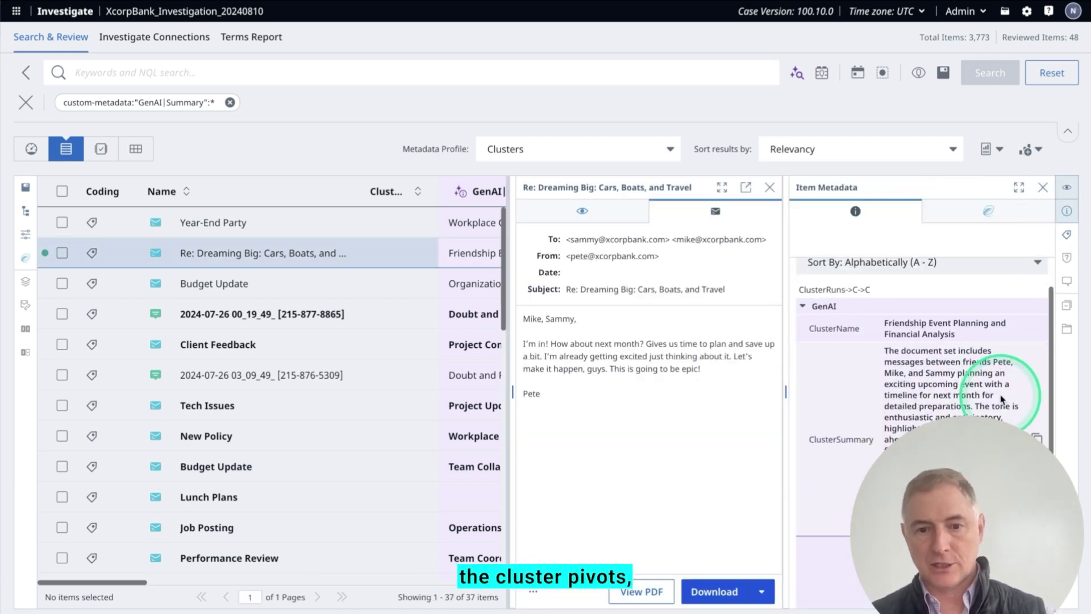
scroll(1001, 398, down, 5)
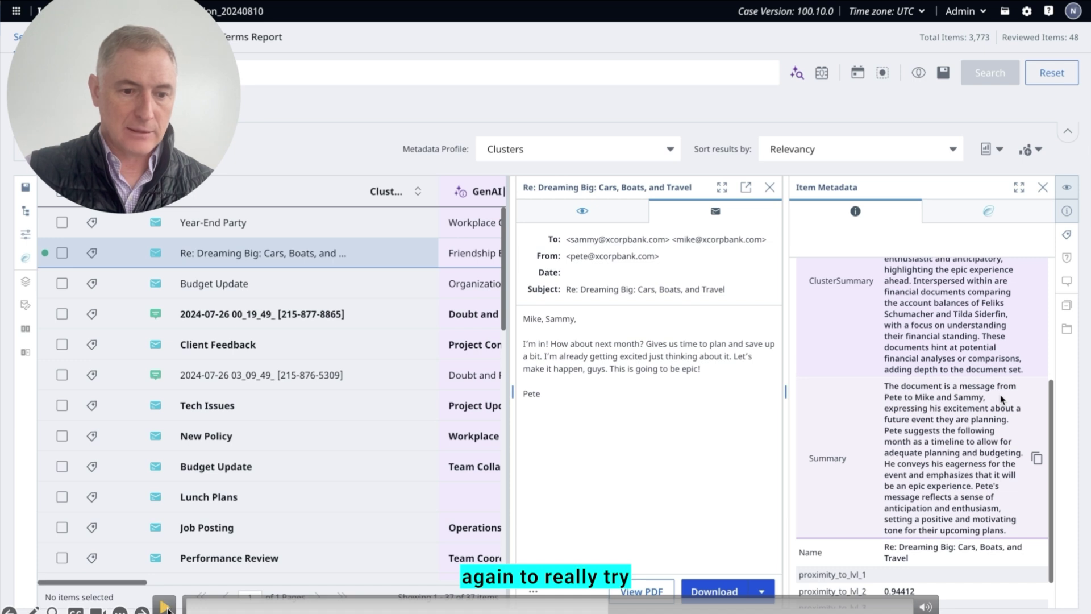
Step: Open the D - 002) Promote to AI Sampled Clusters to Discover workflow in the 003 - Nuix Neo Legal library
click(1007, 17)
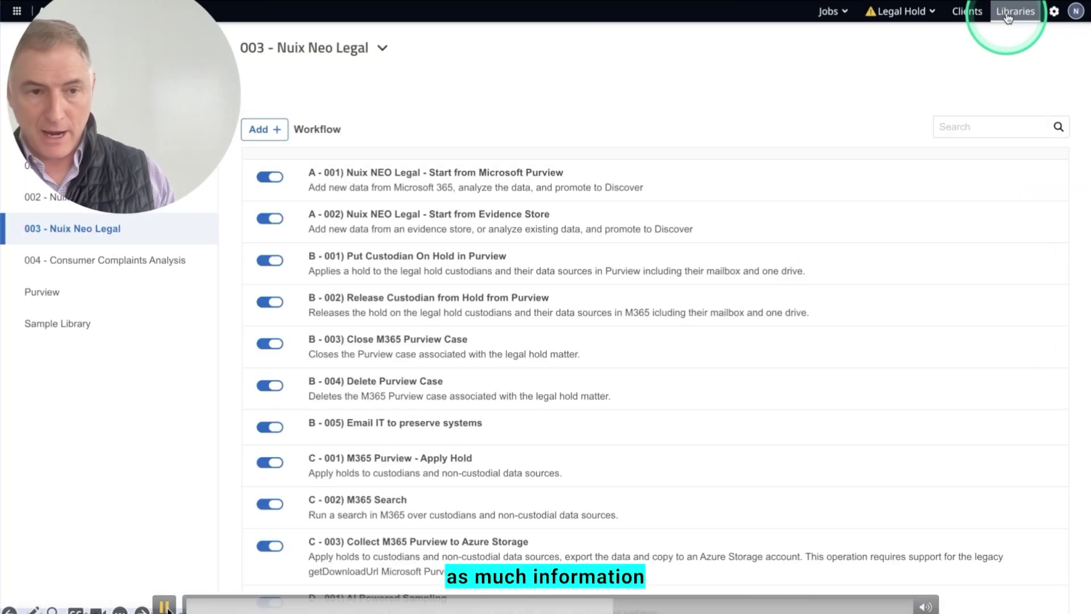
scroll(628, 239, down, 1)
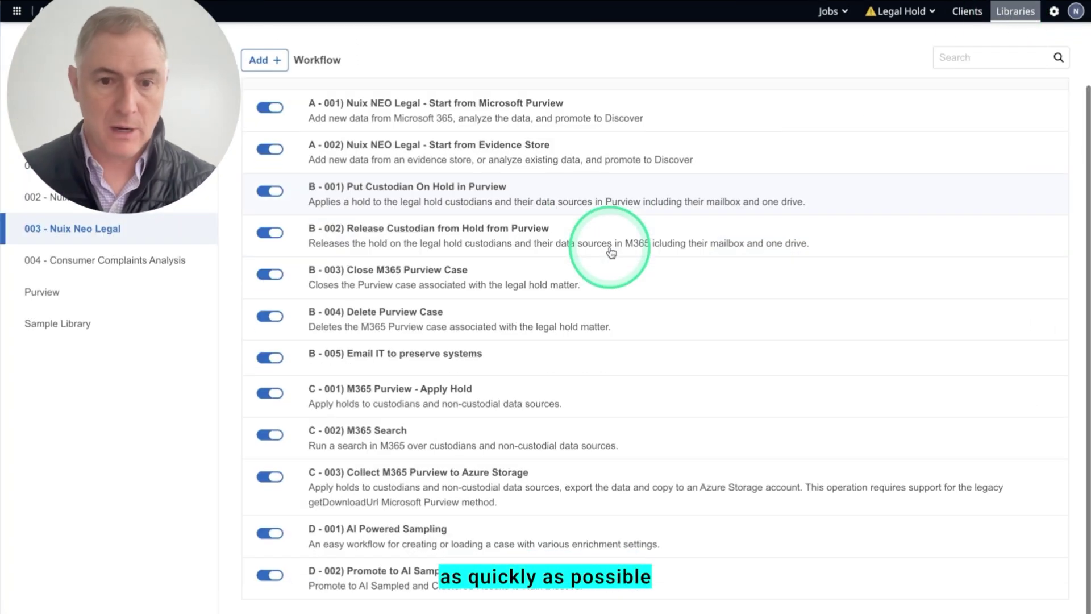
click(432, 584)
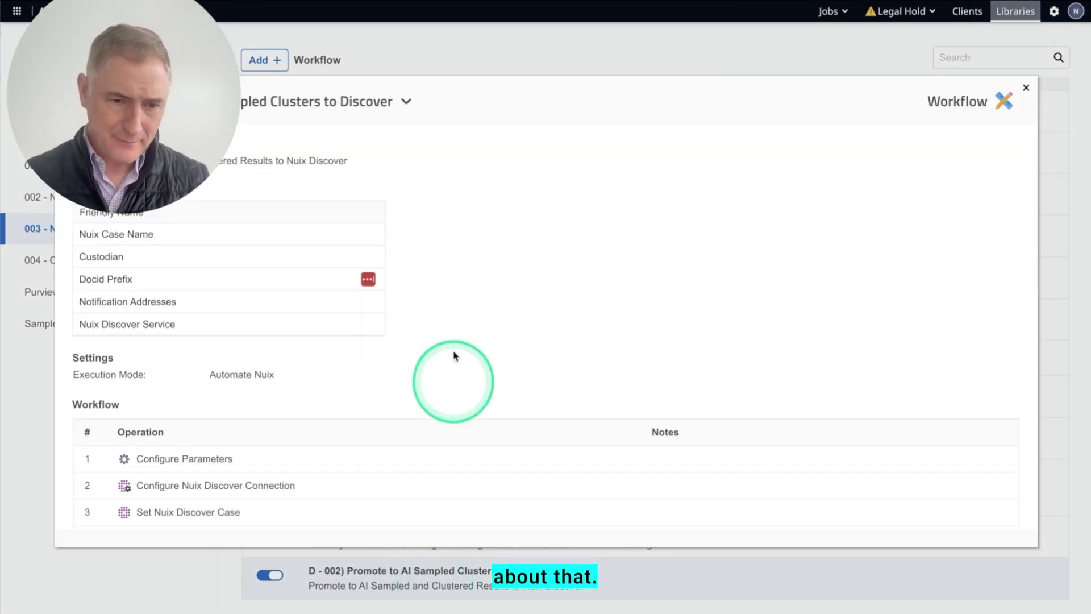
Step: Open the workflow for editing and show the settings of its Set Nuix Discover Case operation
click(405, 103)
click(312, 128)
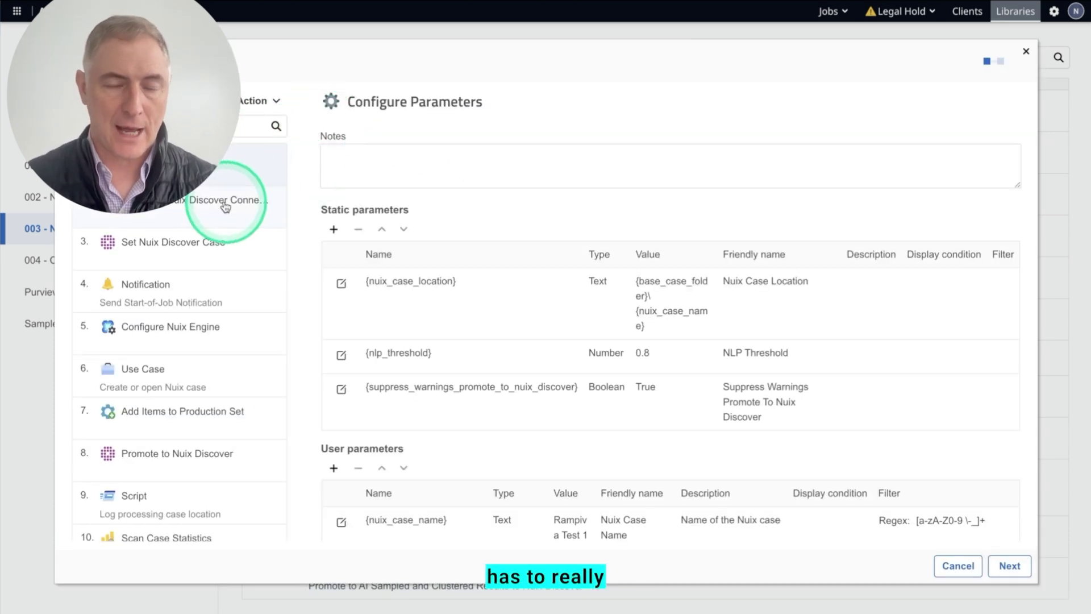
click(206, 243)
click(717, 210)
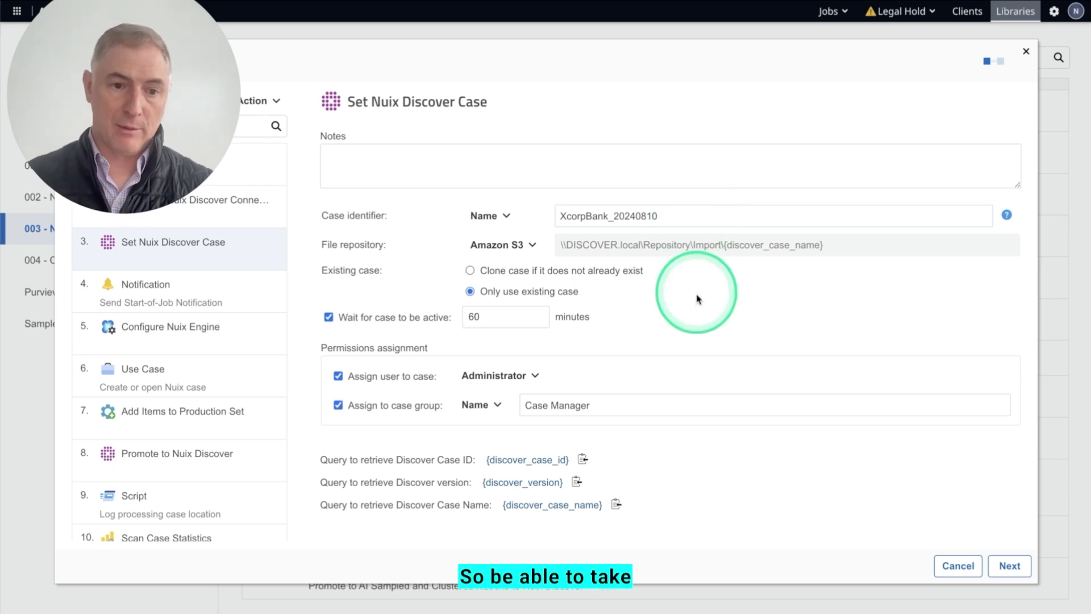
Step: Examine the Add Items to Production Set operation, from its scope query through the numbering scheme and prefix settings
scroll(245, 269, down, 1)
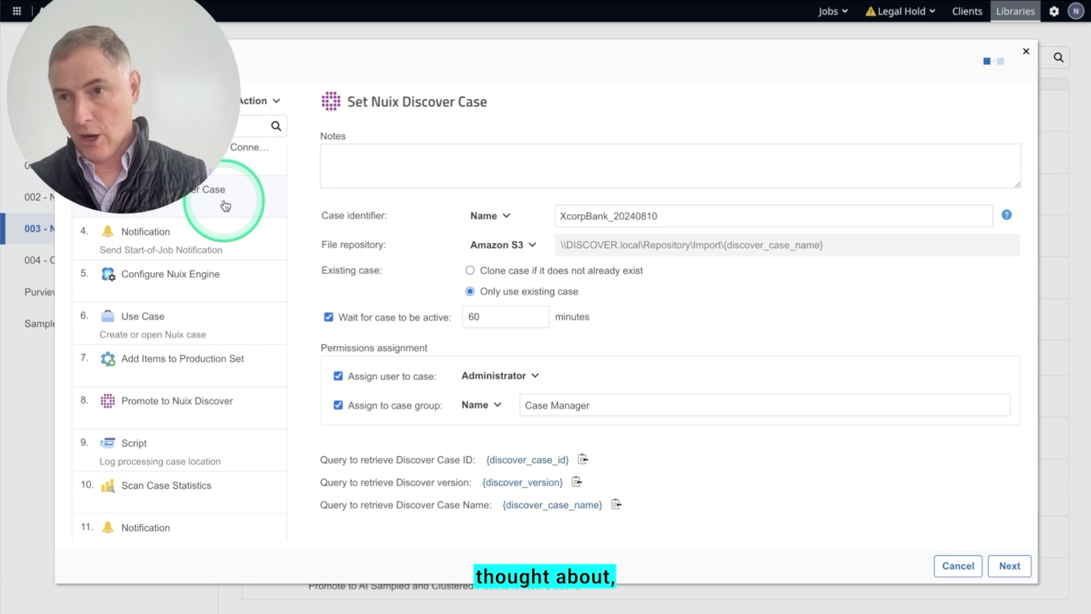
scroll(226, 206, down, 1)
click(260, 355)
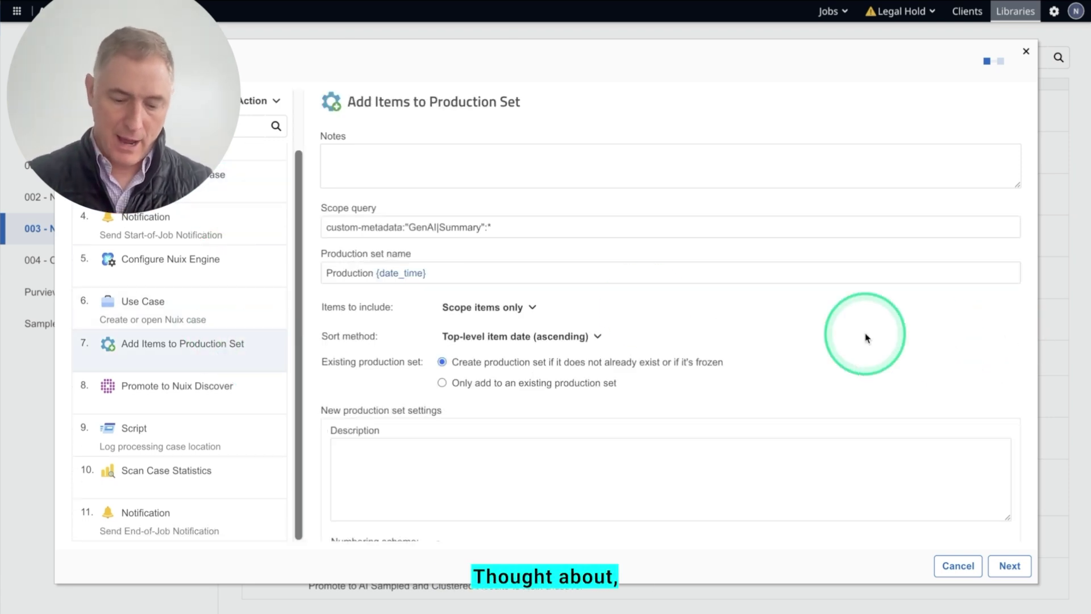
scroll(865, 338, down, 1)
scroll(865, 337, down, 4)
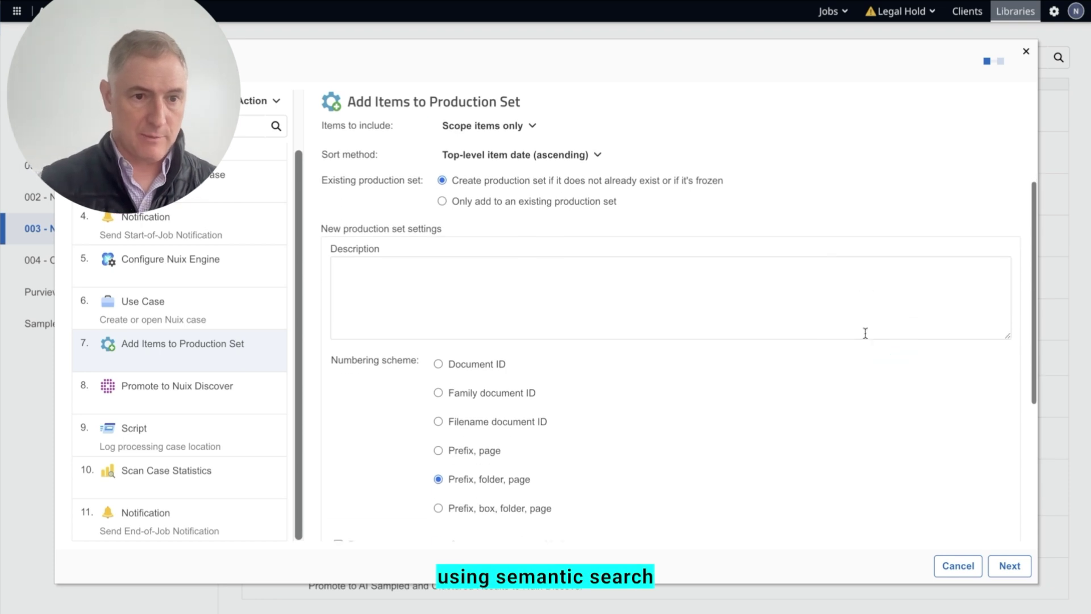
scroll(865, 337, down, 1)
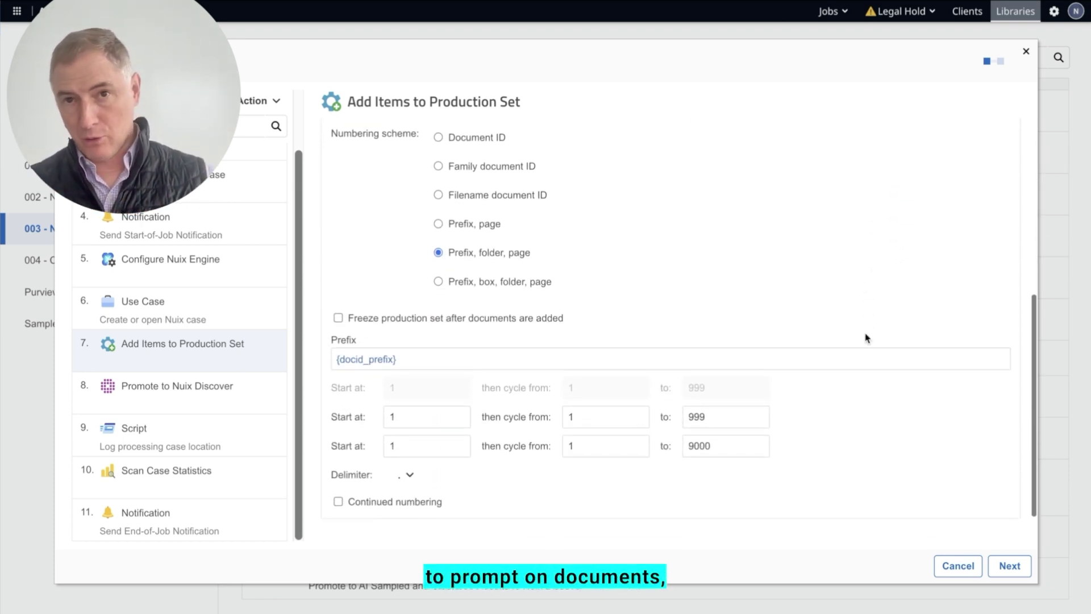
scroll(865, 337, down, 1)
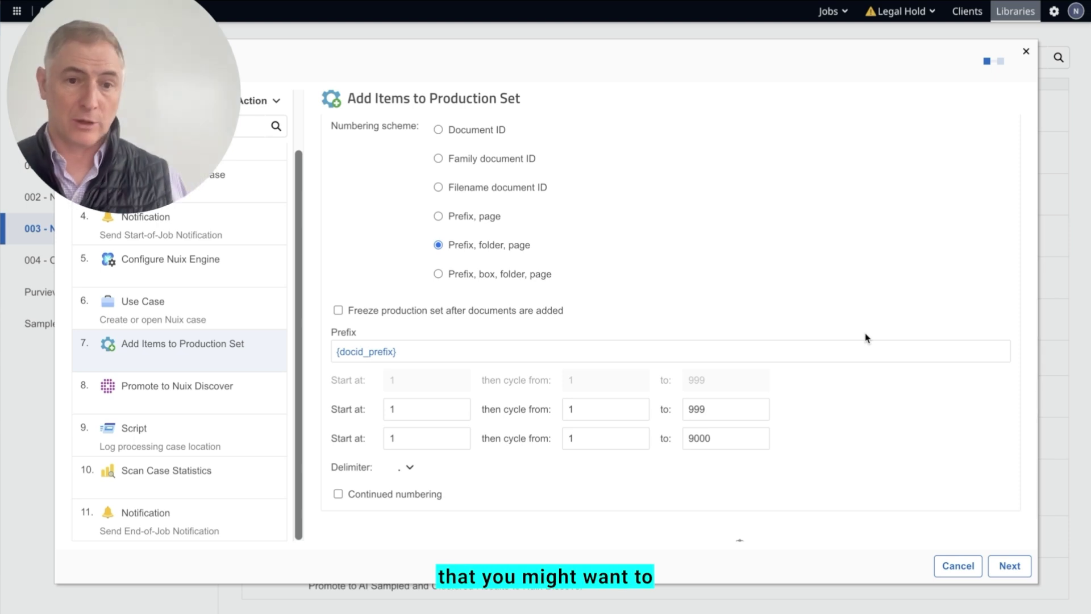
scroll(858, 335, down, 1)
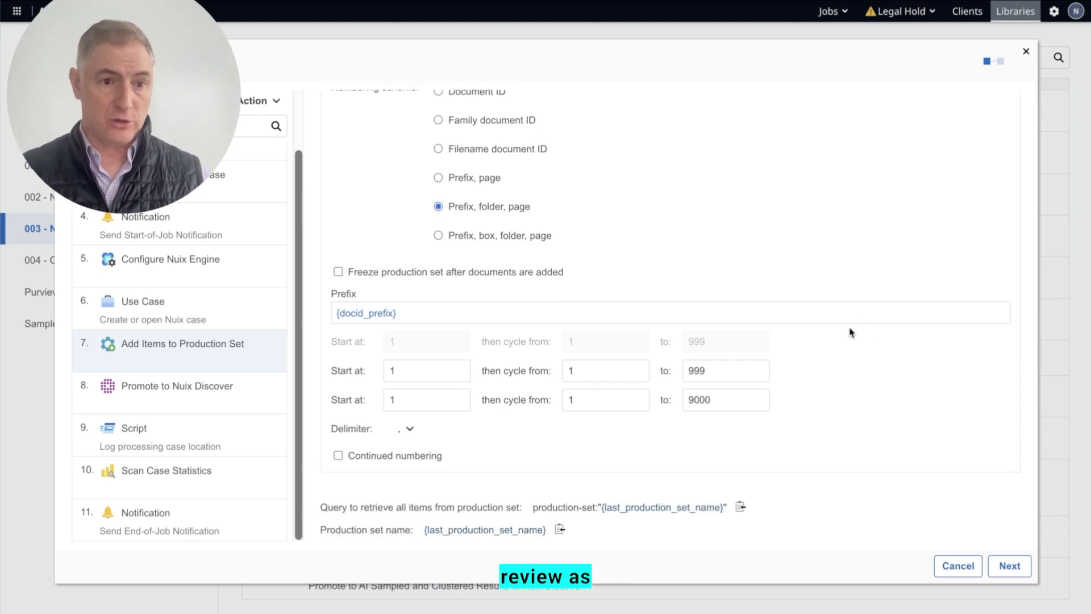
Step: Examine the Promote to Nuix Discover operation's metadata export, import strategy, content and custom import settings
click(208, 385)
click(660, 227)
scroll(659, 230, up, 5)
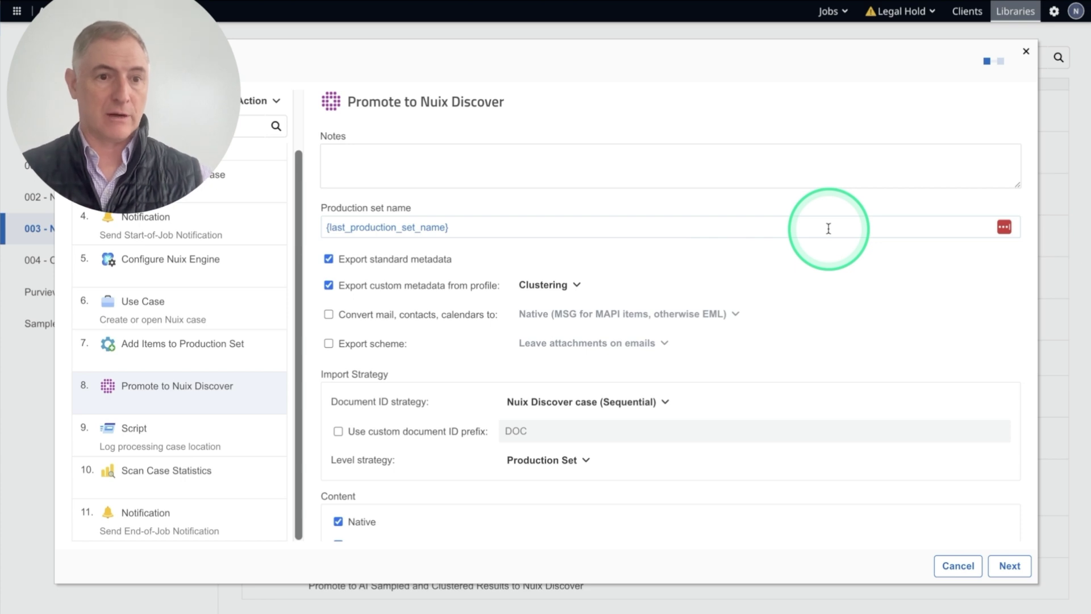
scroll(830, 229, down, 3)
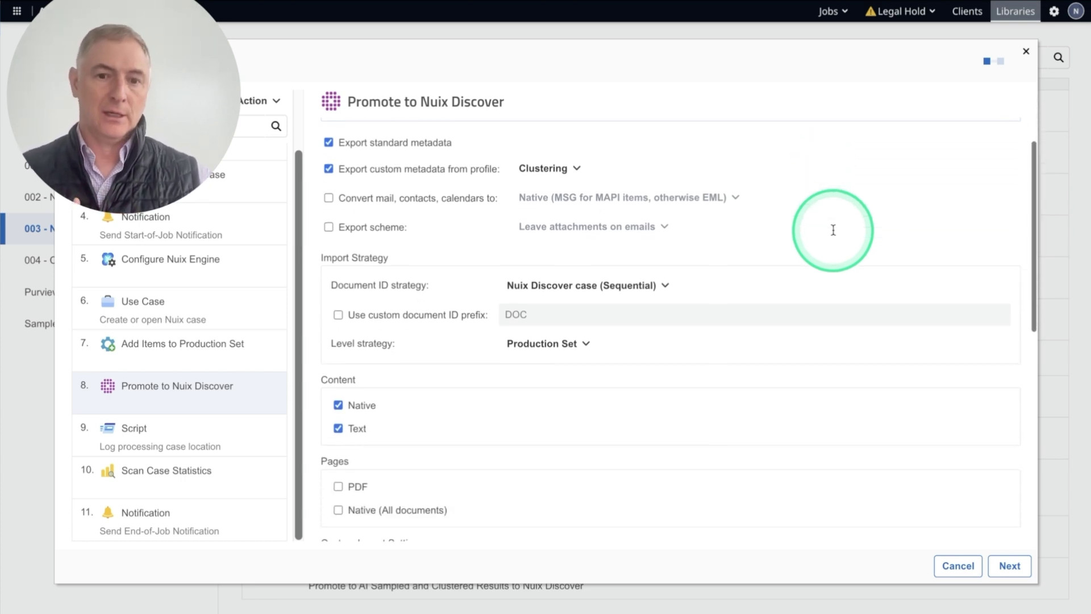
scroll(833, 230, down, 3)
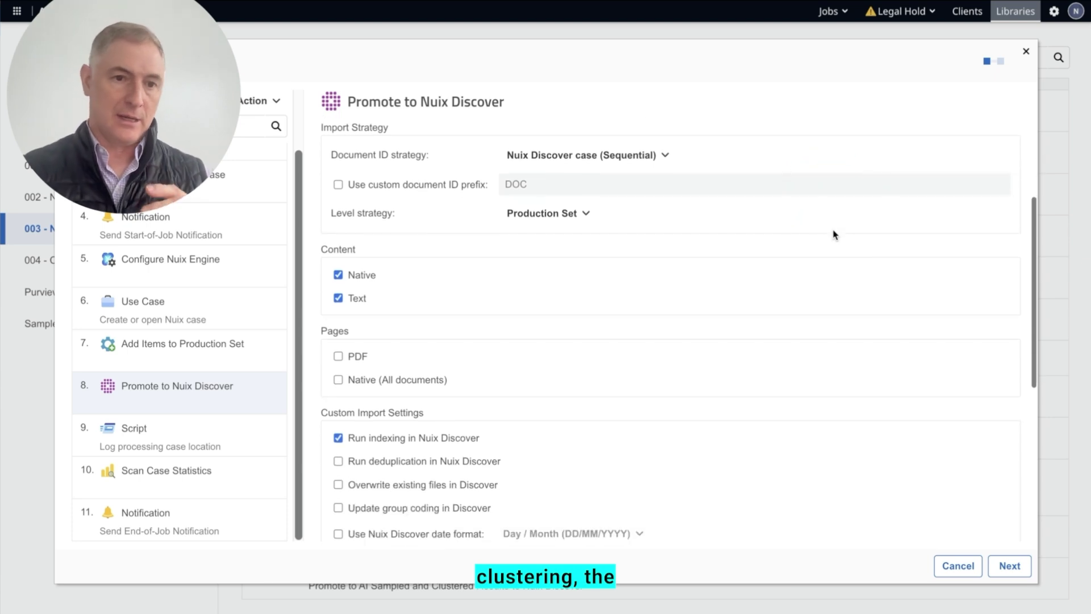
scroll(834, 234, down, 3)
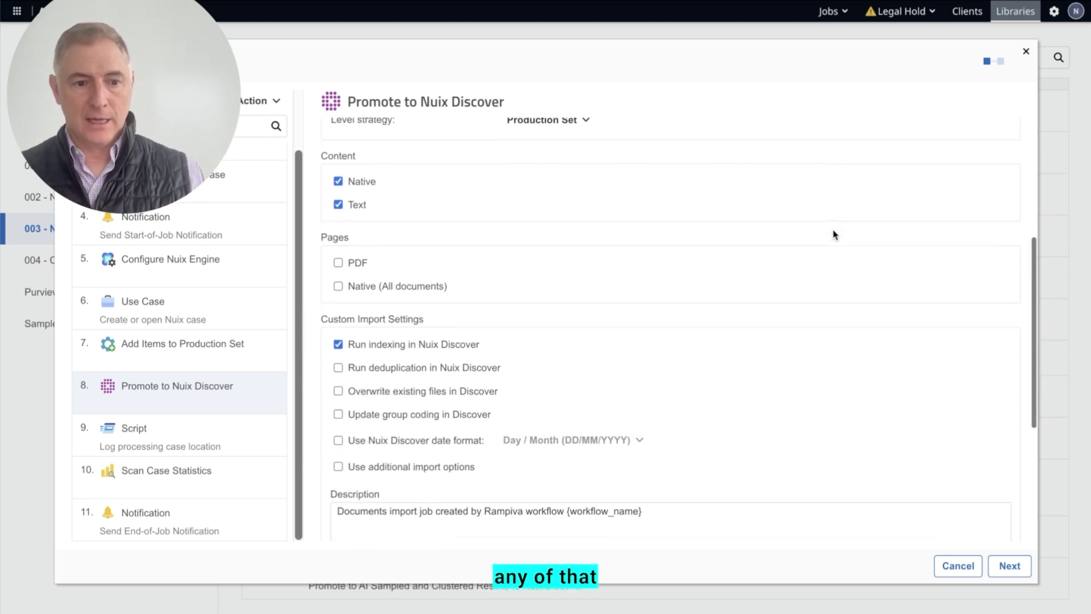
Step: Review the remaining Promote to Nuix Discover settings, including custom import, temporary export folder and failed-item handling, and save the workflow
scroll(833, 234, down, 1)
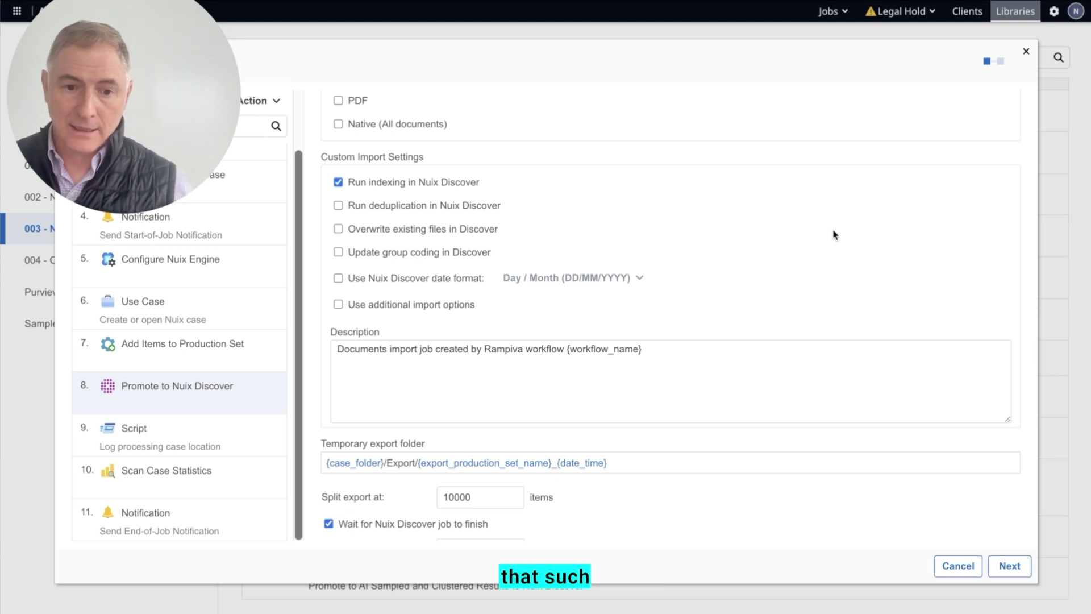
scroll(834, 234, down, 2)
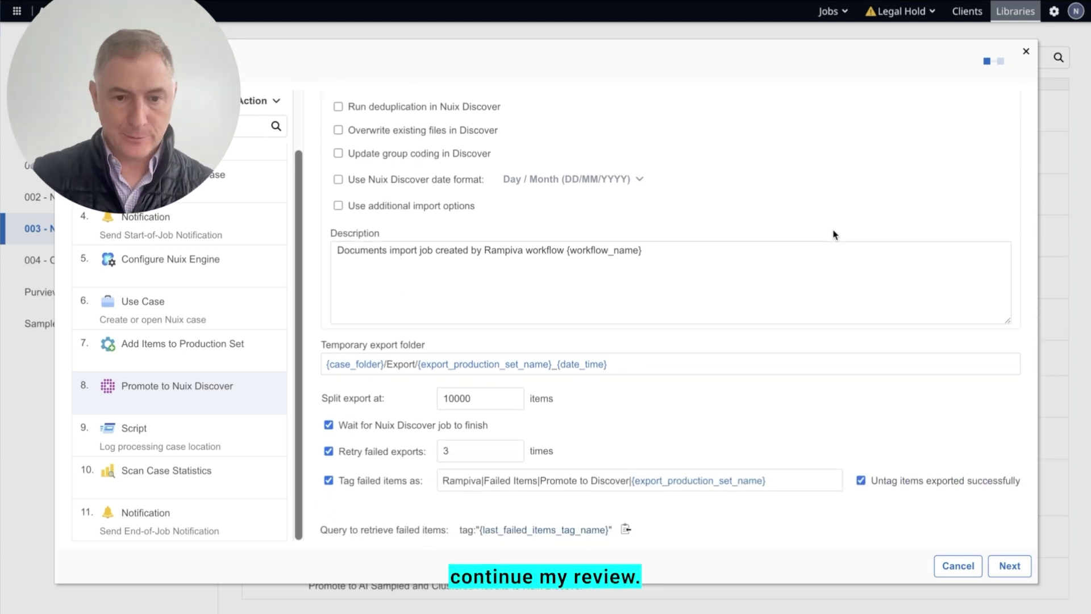
click(1007, 565)
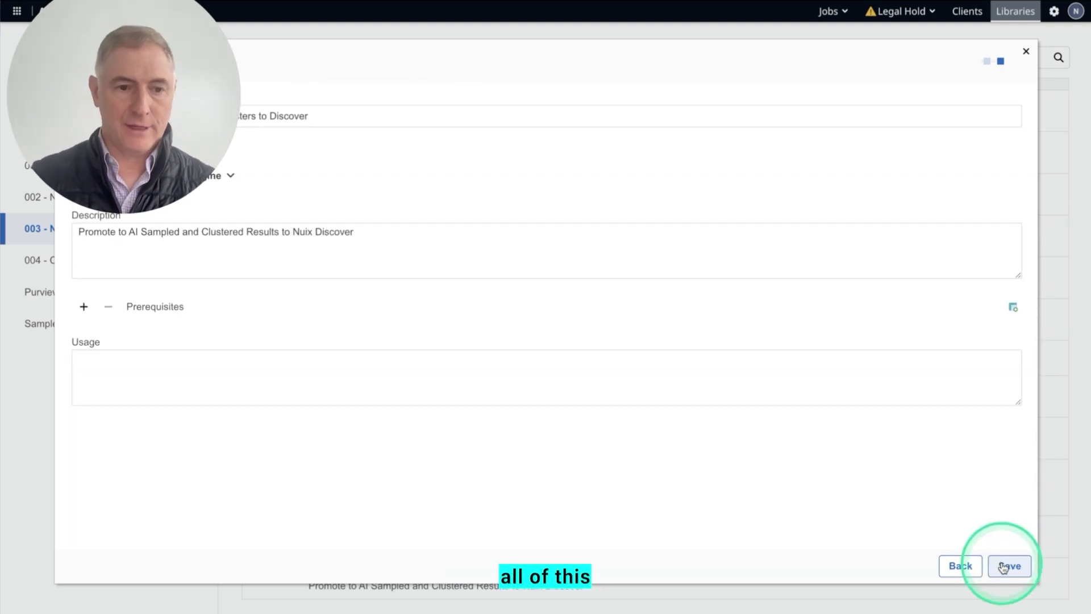
click(1004, 566)
click(407, 102)
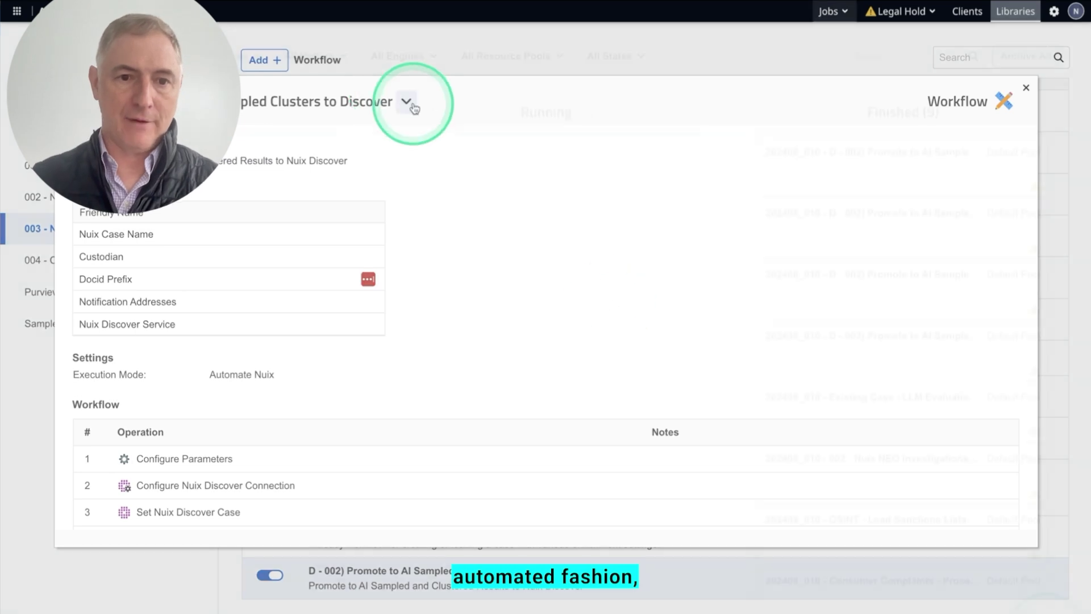
Step: Switch to the XcorpBank_20240810 case in Nuix Discover, open the documents added on 8/22/2024 and filter them to the individual named custodian
click(351, 191)
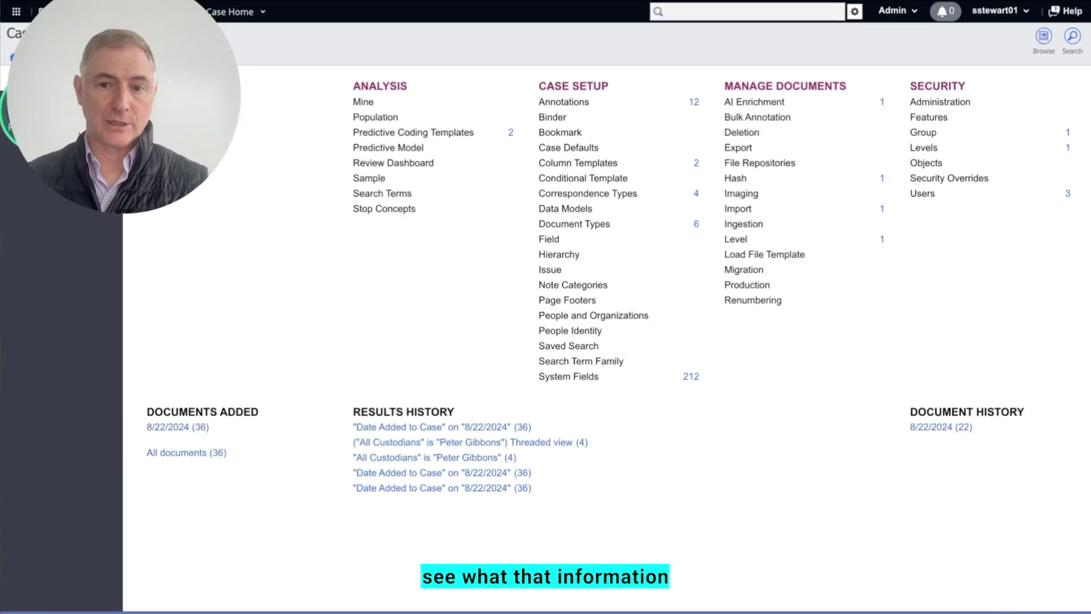
click(185, 429)
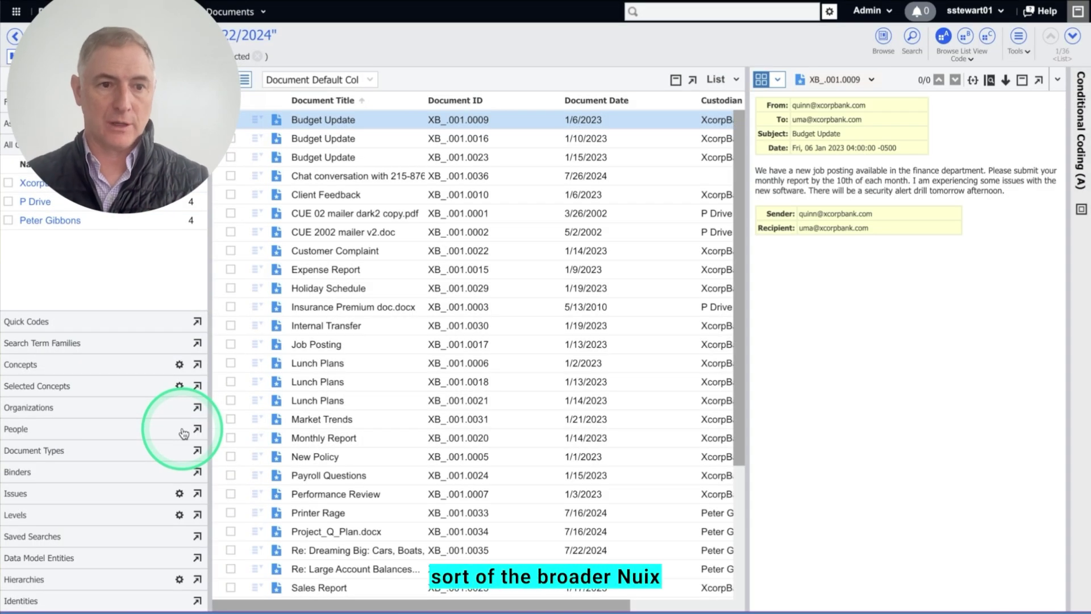
click(50, 220)
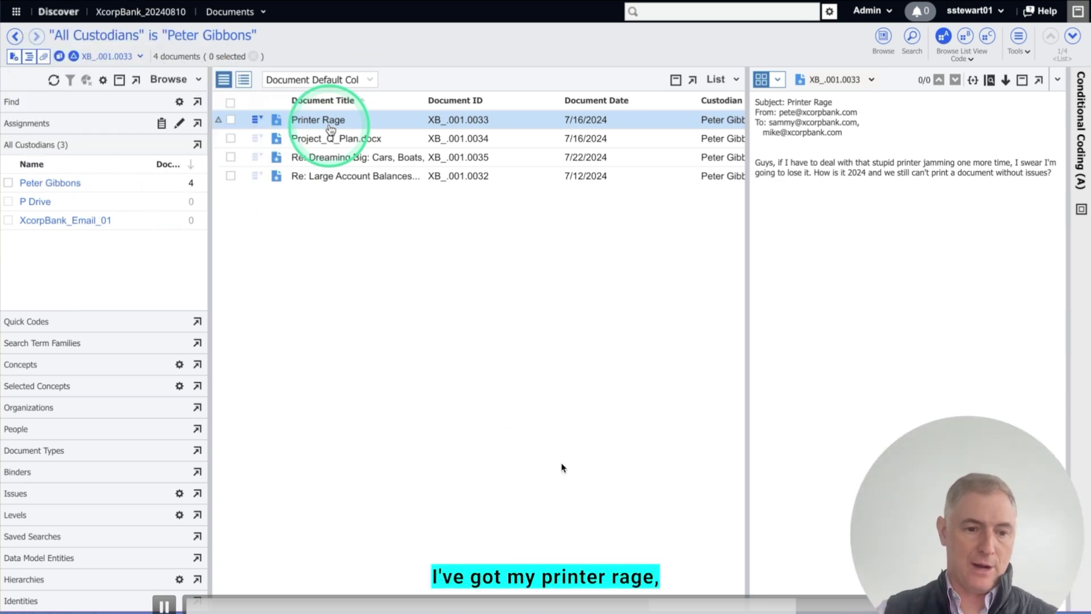
Step: Preview Project_Q_Plan.docx and the Dreaming Big and Large Account Balances emails, and look over the document list's columns
click(167, 604)
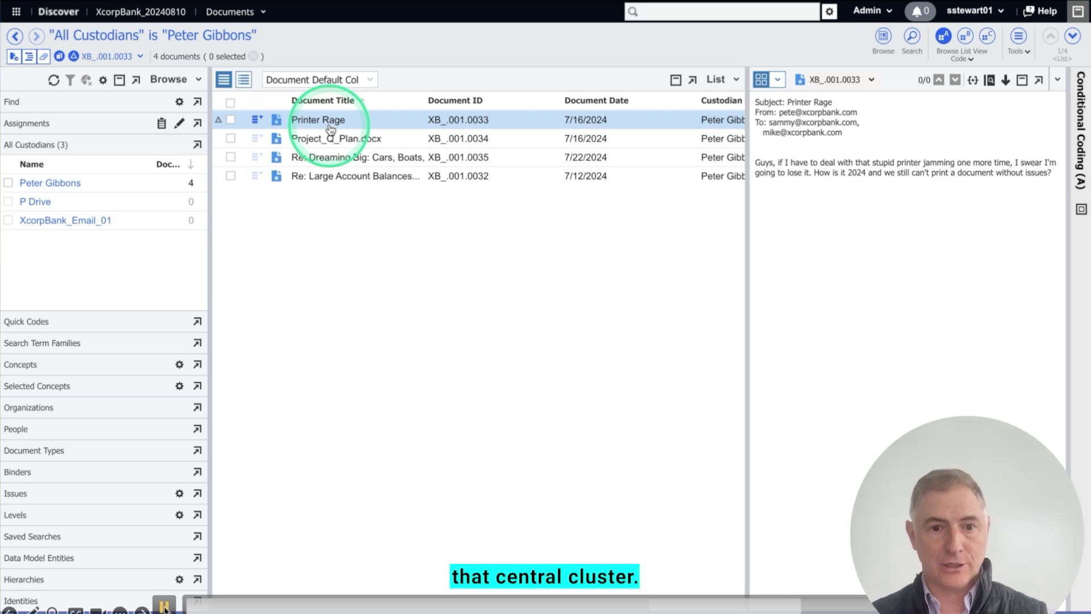
click(329, 140)
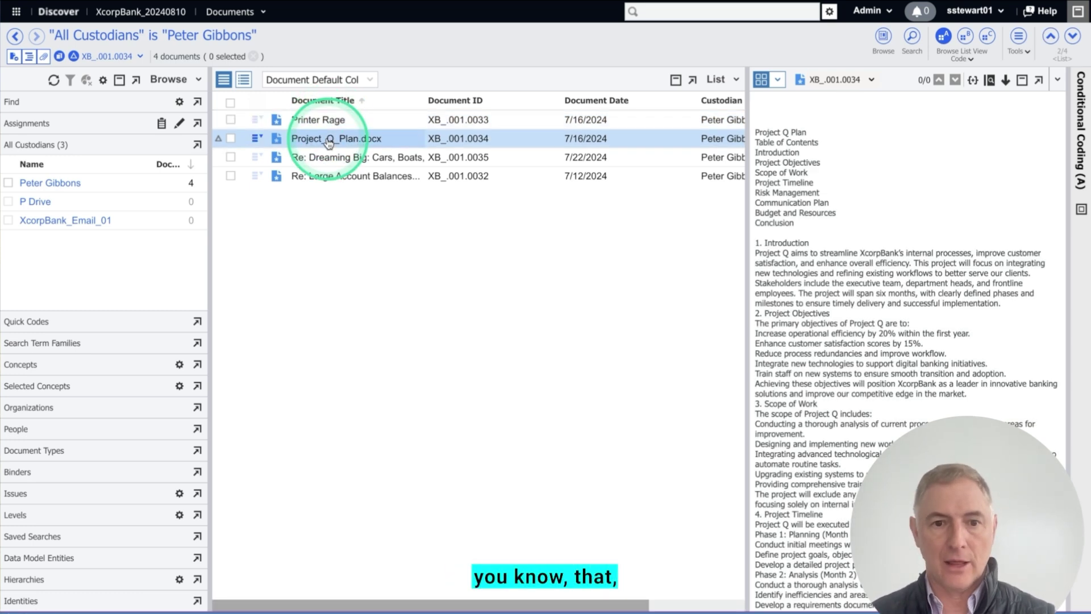
click(328, 158)
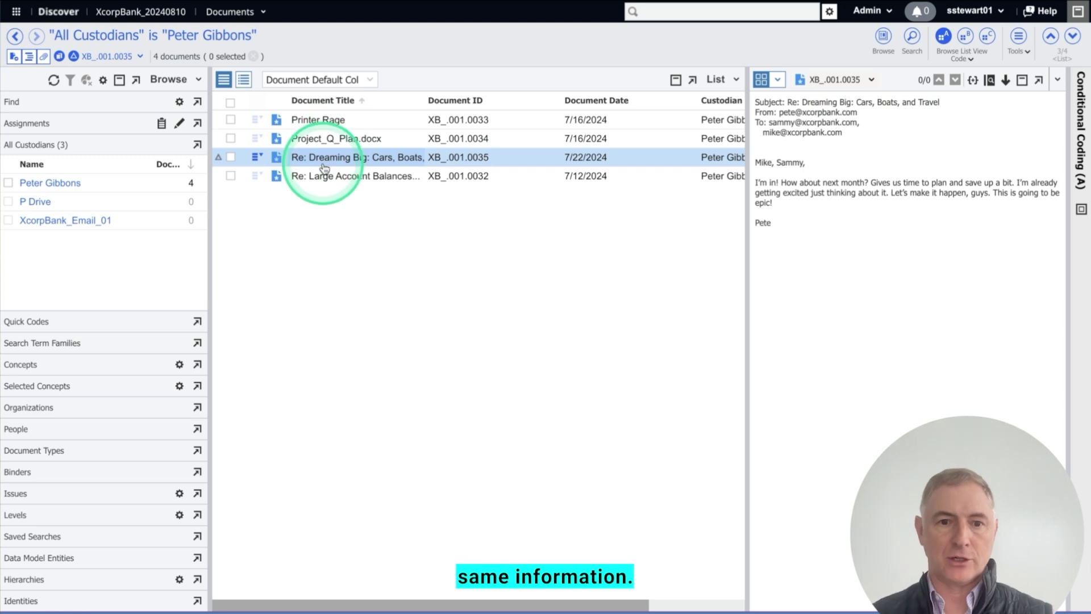
click(321, 178)
scroll(365, 147, right, 3)
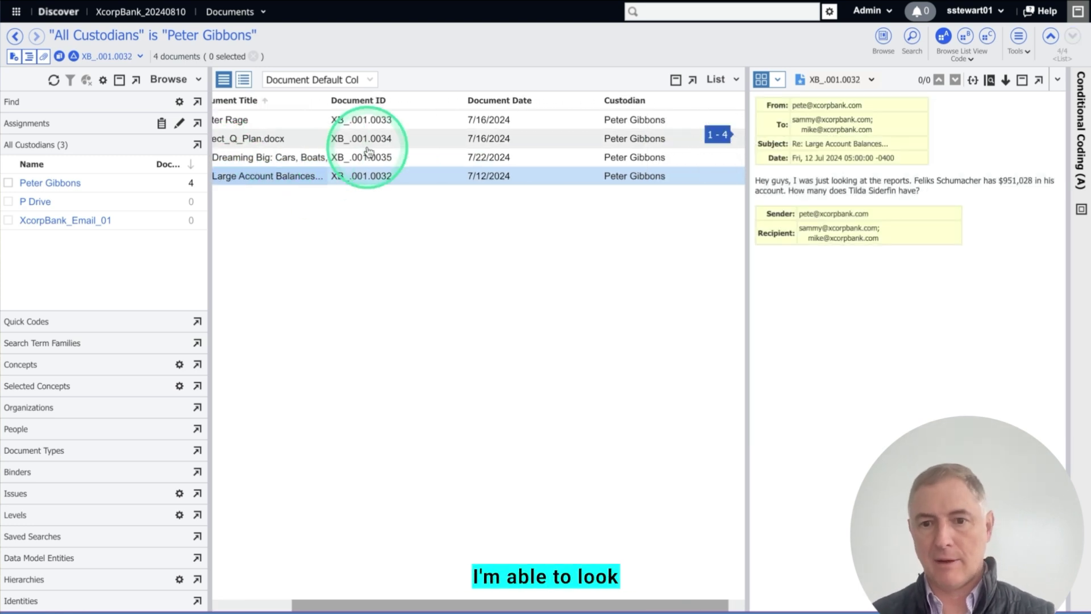
scroll(368, 150, right, 1)
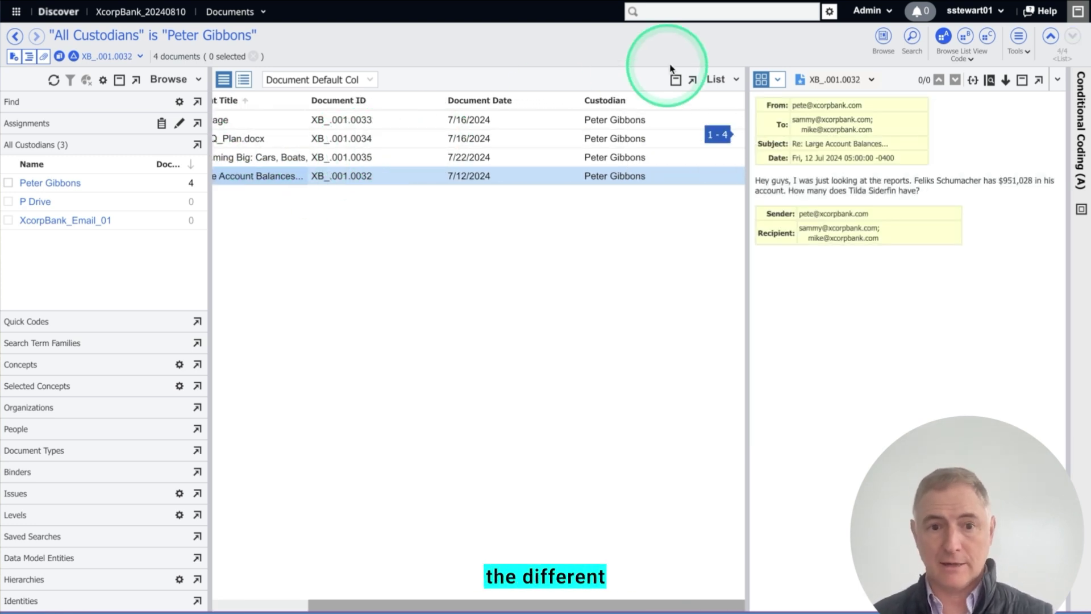
Step: Add the AI Enrichment field as a column in the document list, save the columns and show the new column
click(723, 80)
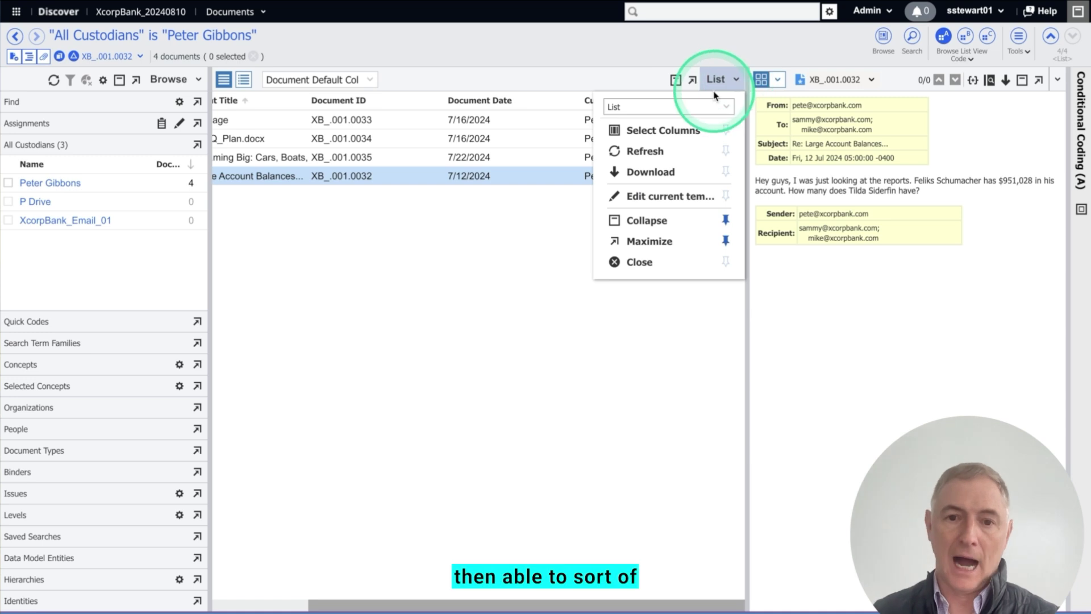
click(670, 130)
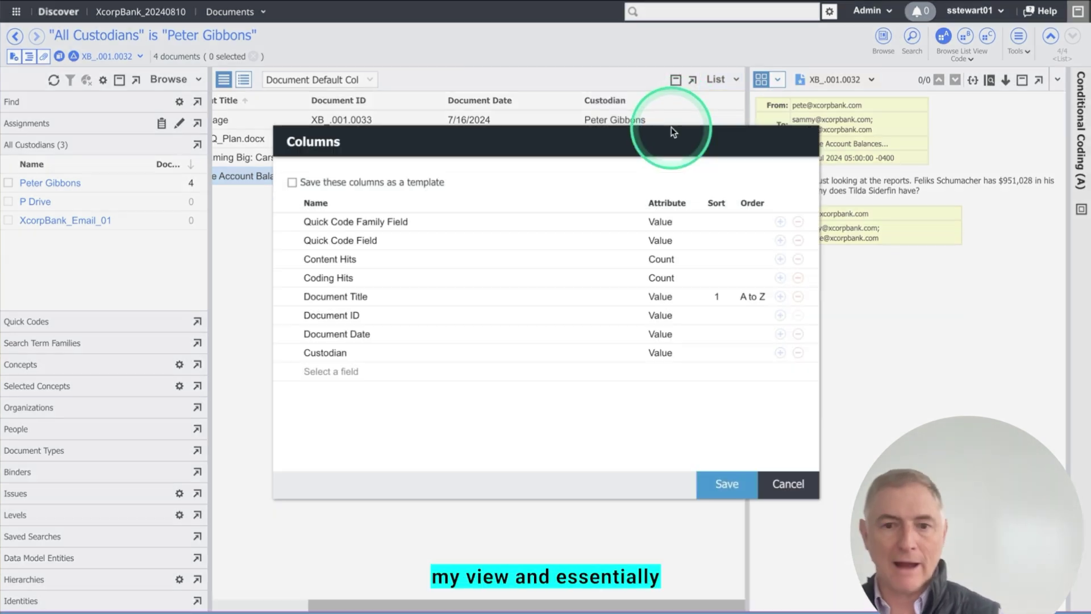
click(330, 371)
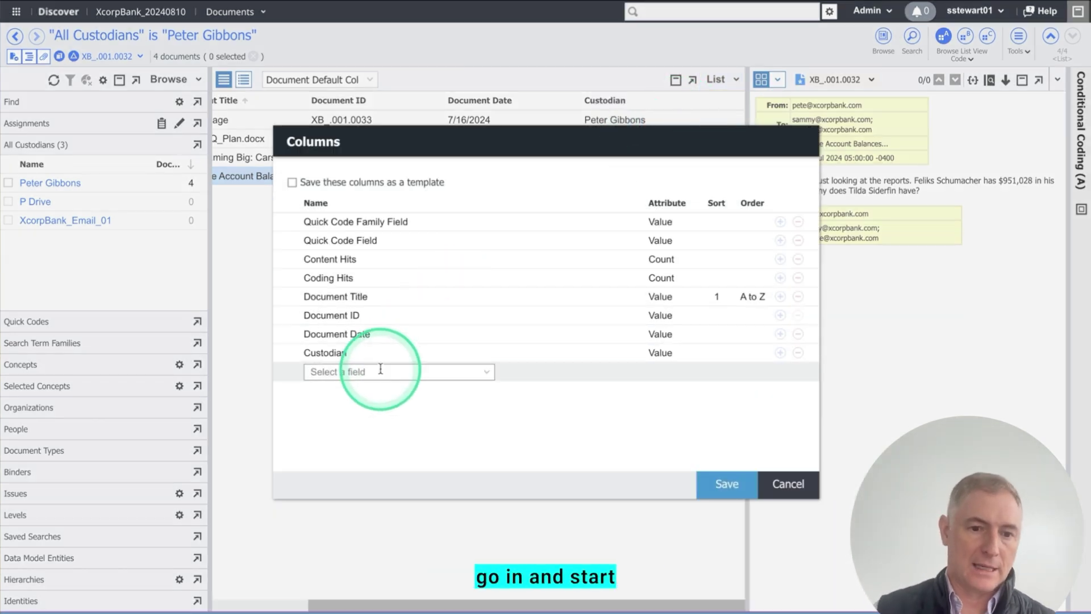
text(AI)
click(360, 407)
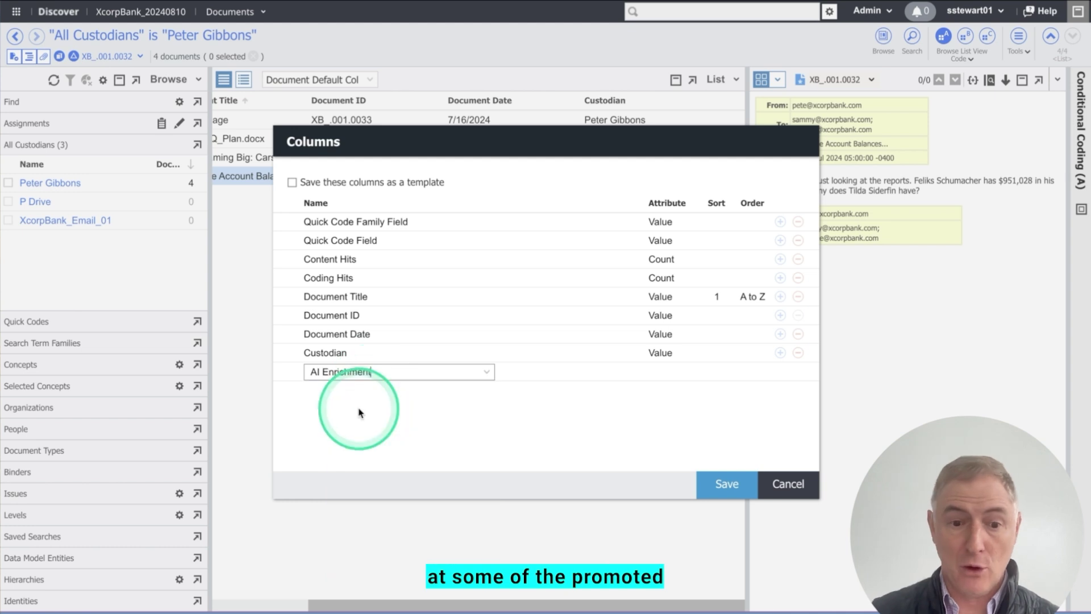
click(722, 485)
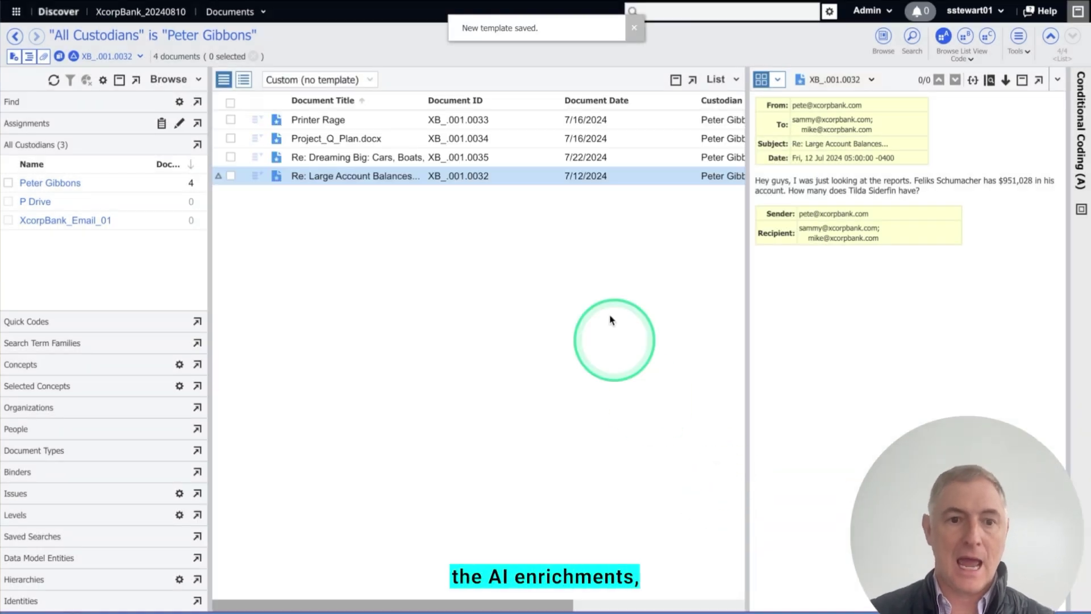
scroll(604, 114, right, 5)
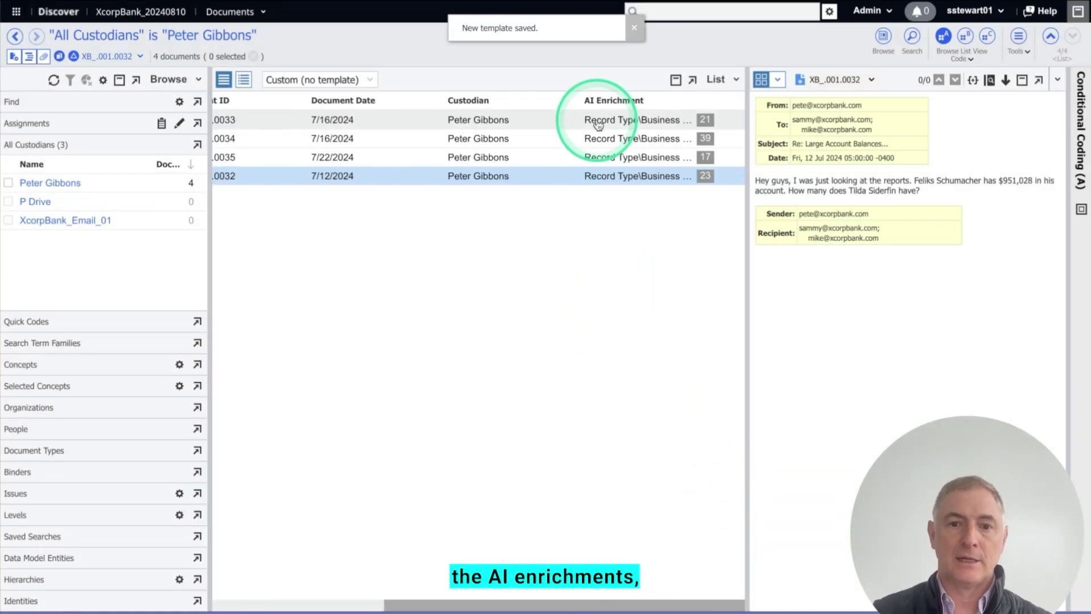
Step: Select the Printer Rage email, show its Conditional Coding values and expand the AI Enrichment section and AI Entity Types
click(648, 127)
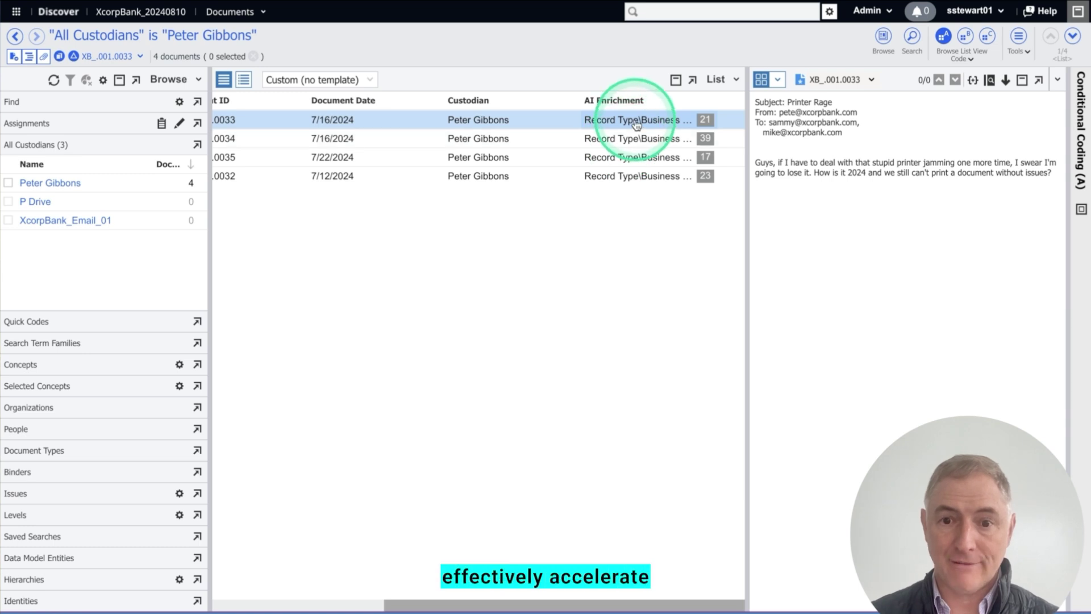
click(1058, 83)
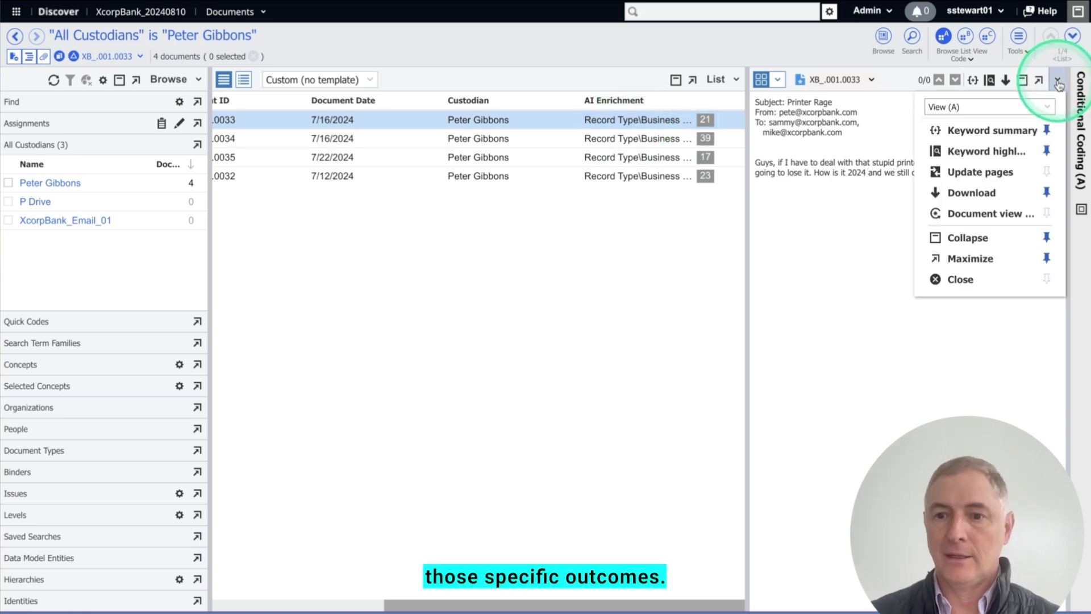
click(1084, 161)
click(926, 178)
click(929, 214)
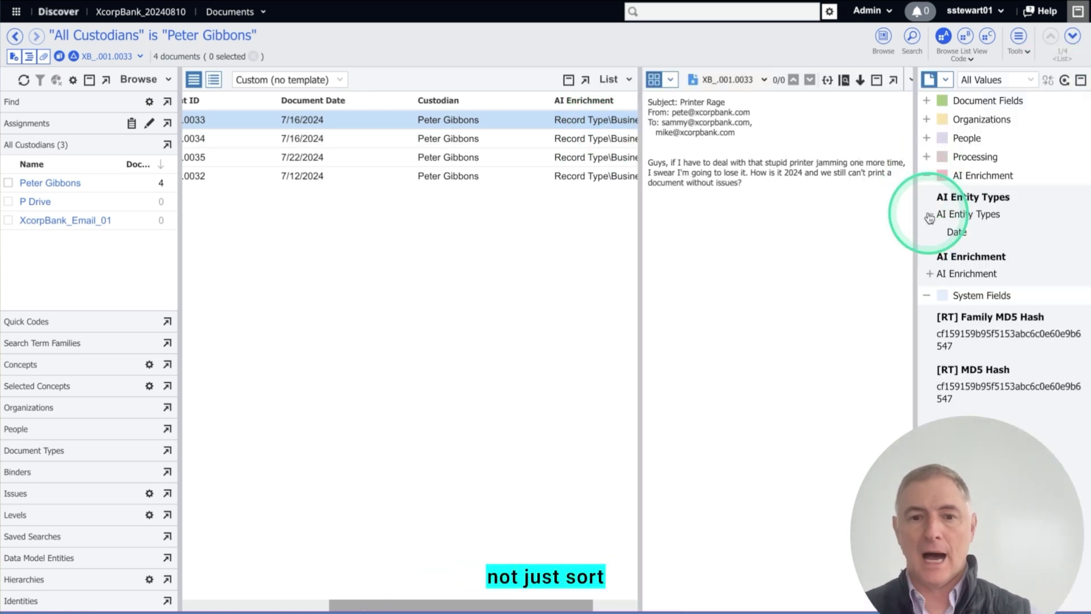
Step: Expand the email's AI Enrichment record types, including Business Organization and Human Resources, and examine their classifications and the Topic entries
click(930, 274)
click(939, 292)
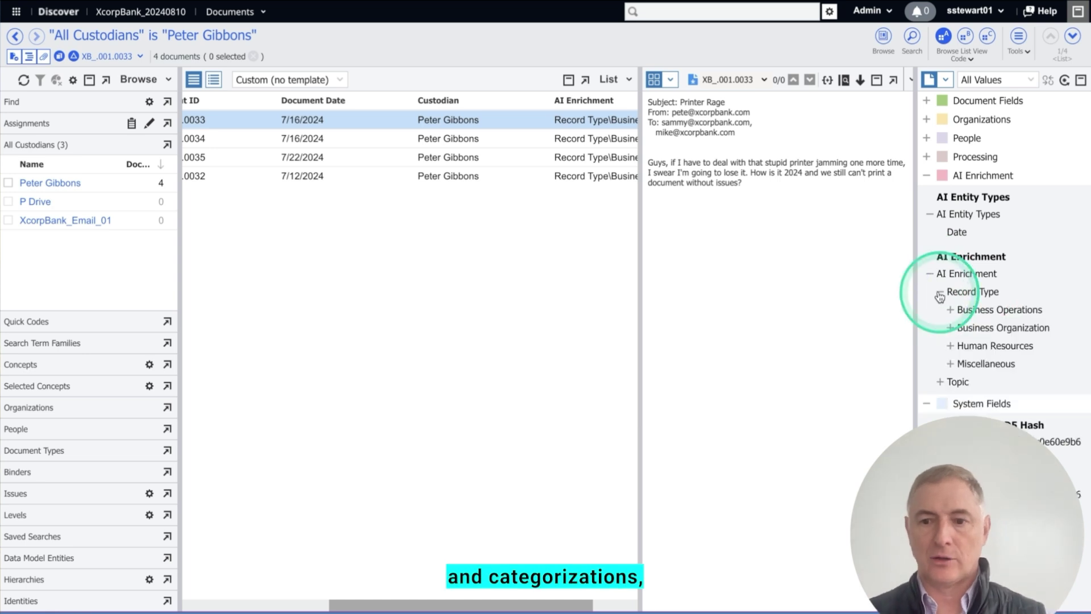
click(948, 328)
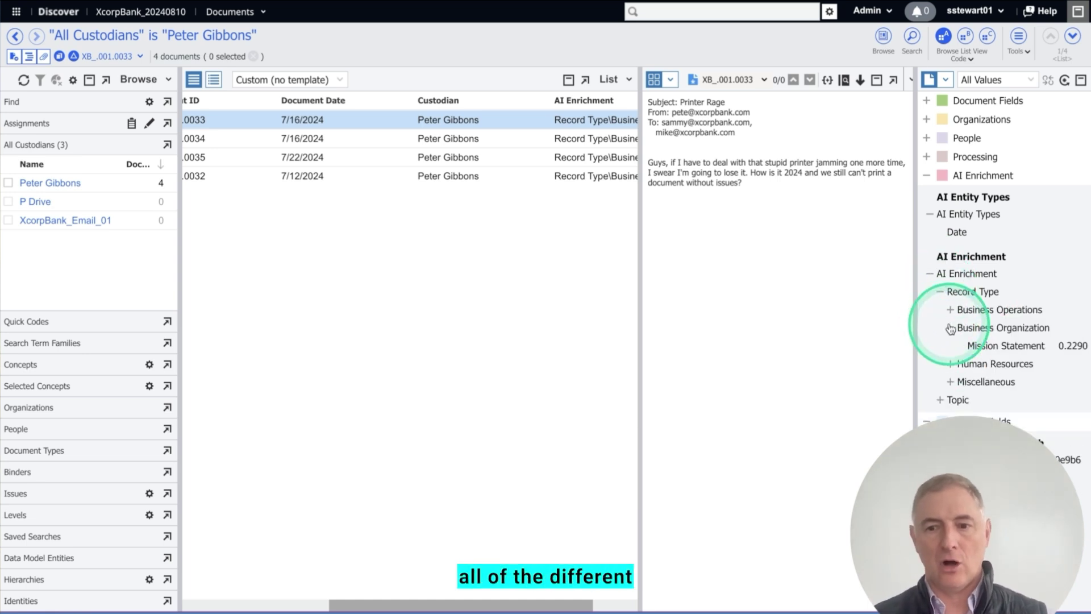
click(950, 365)
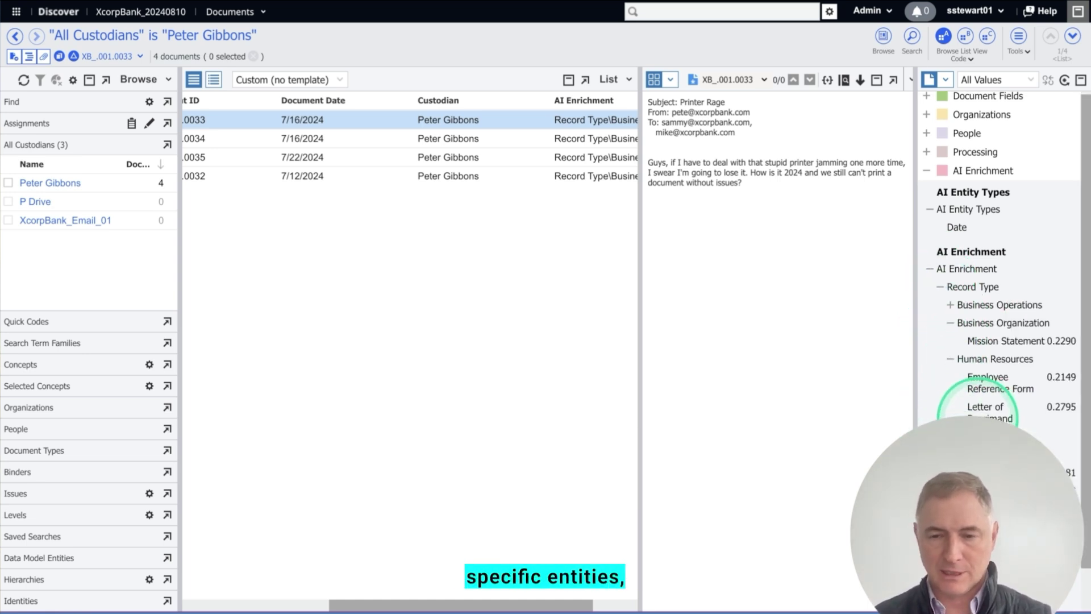
scroll(976, 400, down, 1)
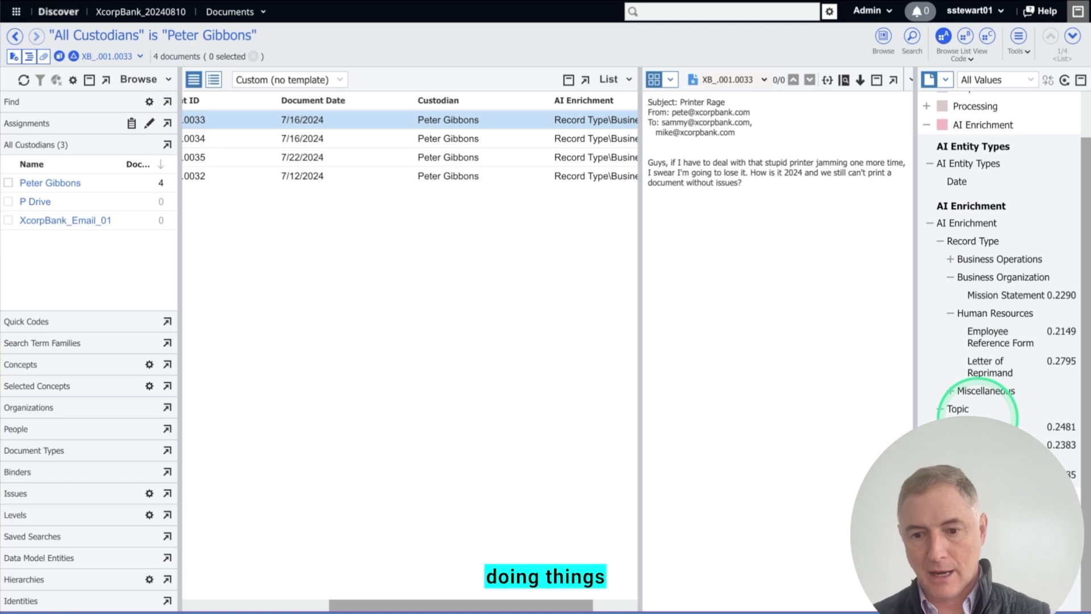